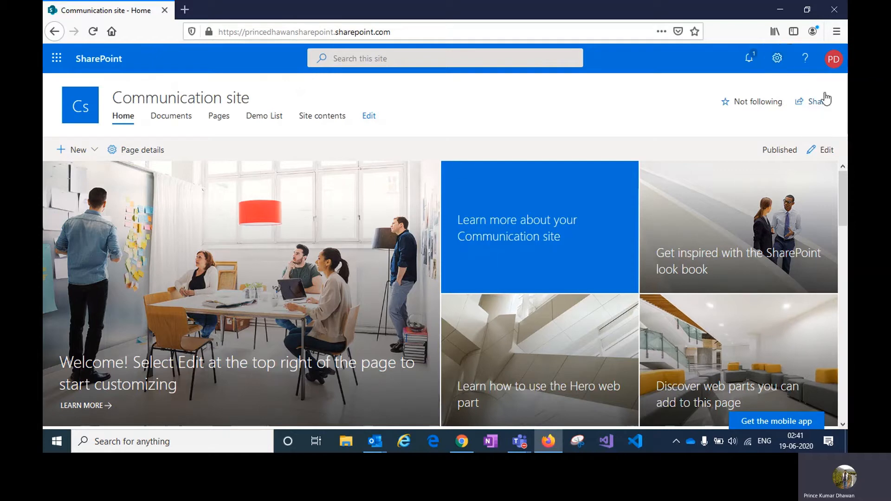
Step: Open the site's page for adding apps and look through the available apps
{"action": "left_click", "coordinate": [776, 60]}
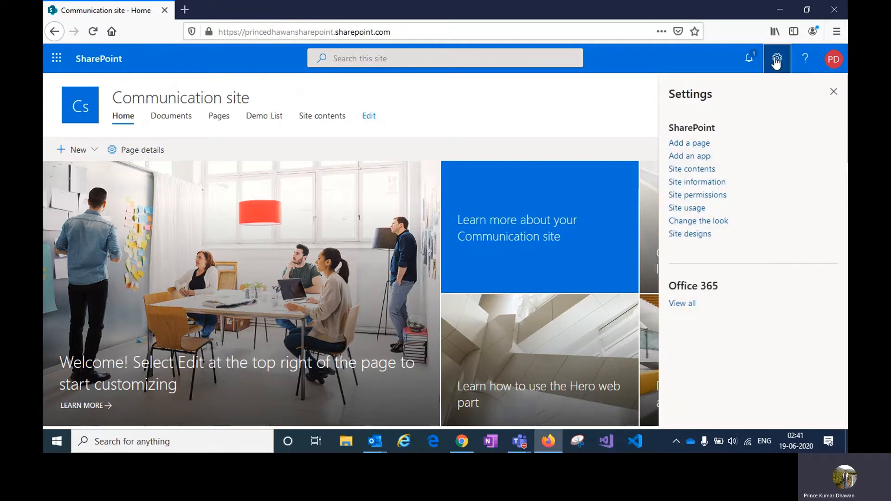
{"action": "left_click", "coordinate": [703, 157]}
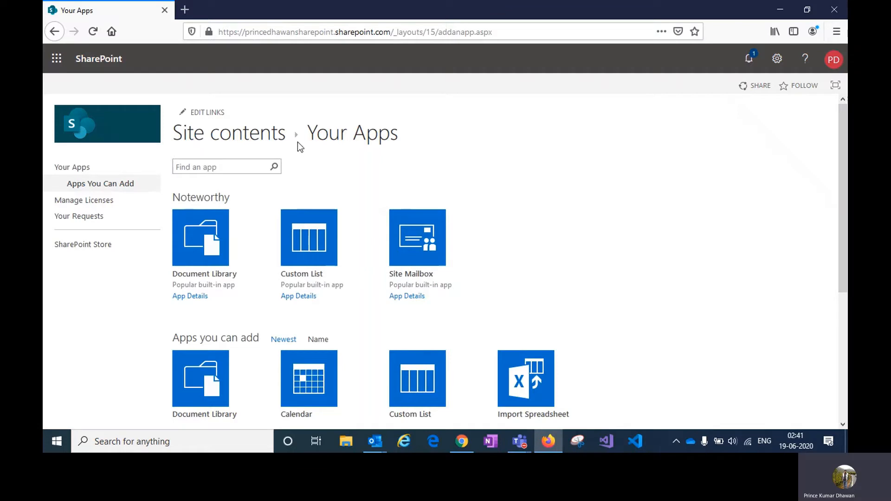
{"action": "scroll", "coordinate": [539, 235], "scroll_direction": "down", "scroll_amount": 5}
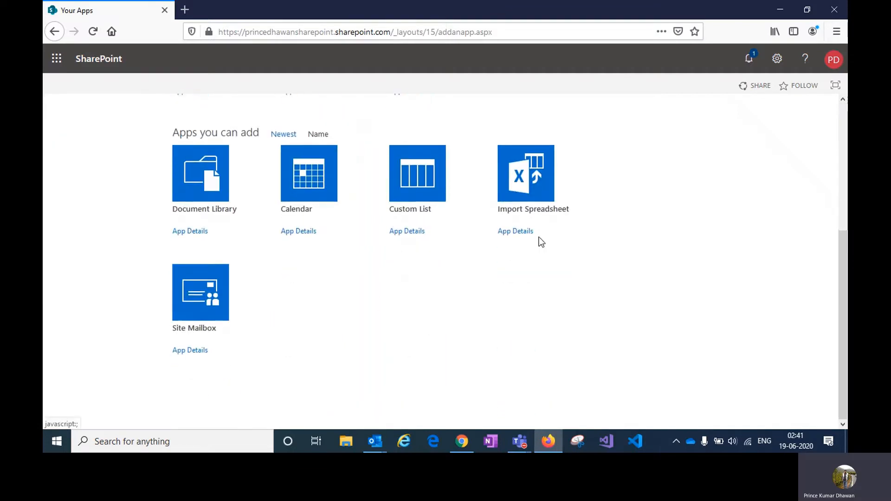
{"action": "scroll", "coordinate": [539, 242], "scroll_direction": "up", "scroll_amount": 3}
{"action": "scroll", "coordinate": [541, 247], "scroll_direction": "up", "scroll_amount": 2}
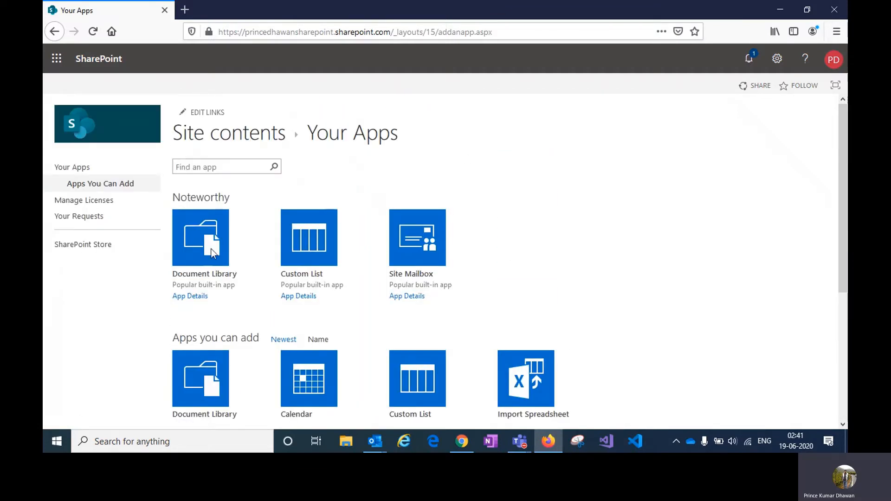
Step: Create a custom list named Expense List and open it, closing its details pane
{"action": "left_click", "coordinate": [311, 245]}
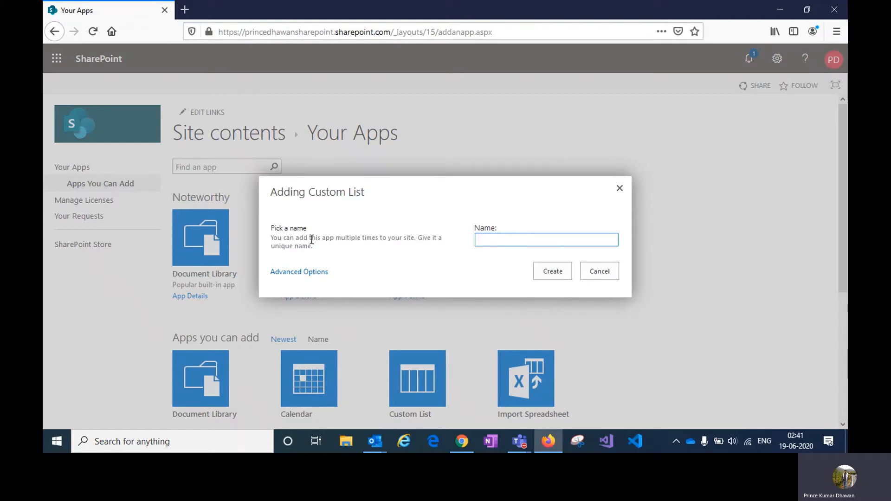
{"action": "type", "text": "Expense List"}
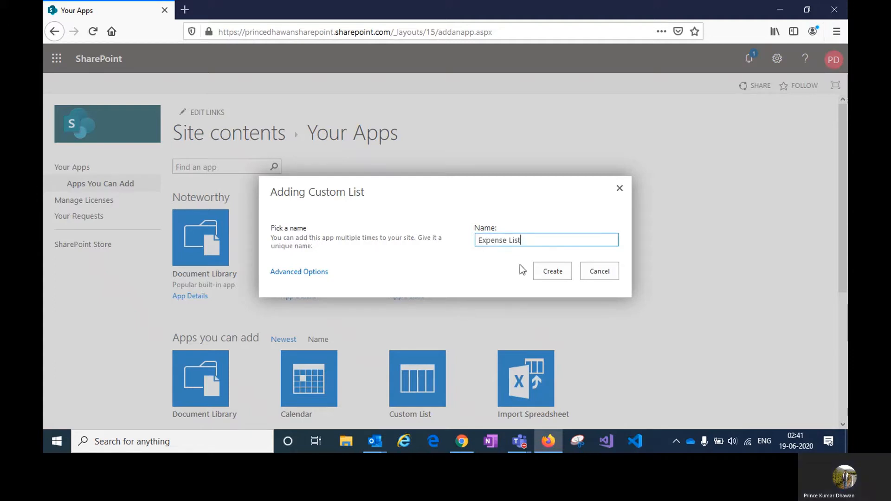
{"action": "left_click", "coordinate": [550, 273]}
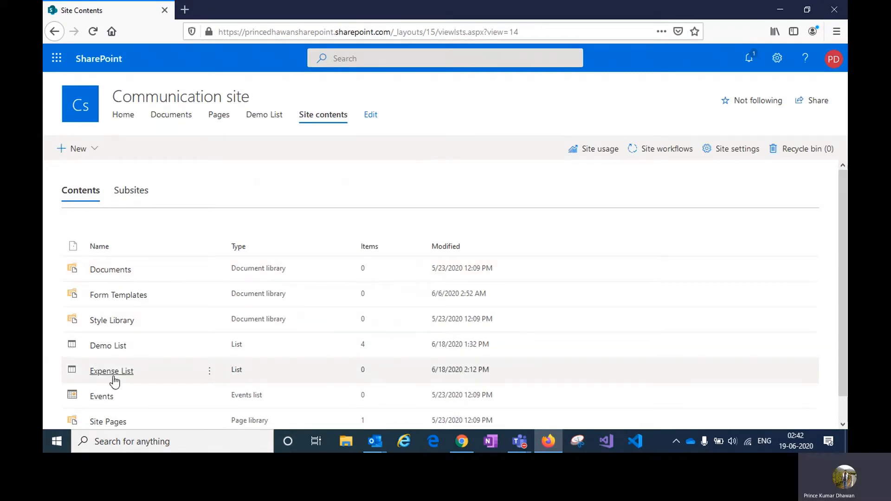
{"action": "left_click", "coordinate": [110, 376]}
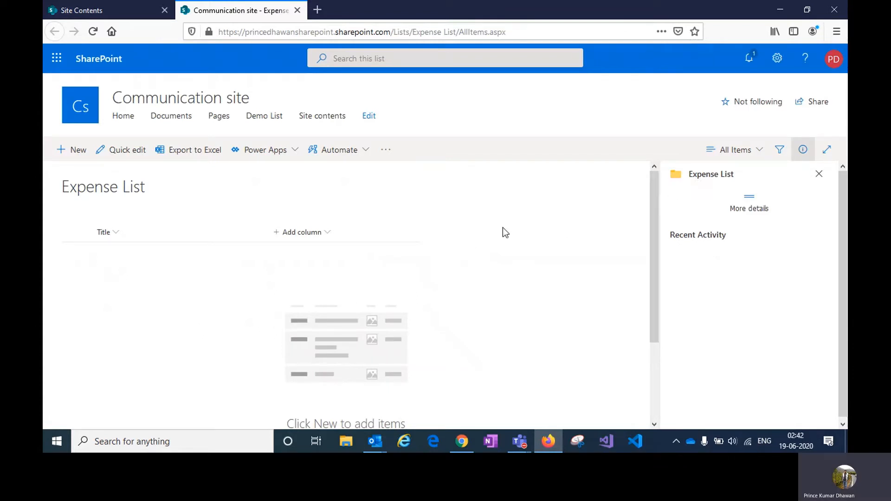
{"action": "left_click", "coordinate": [818, 174]}
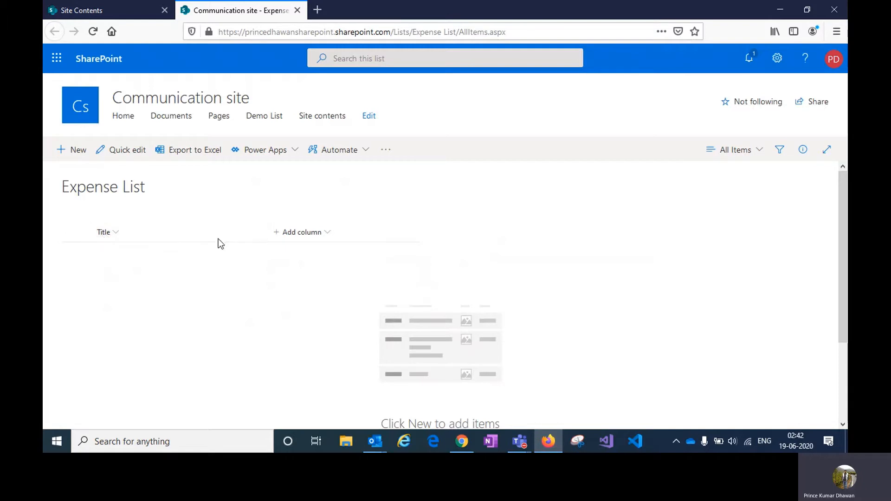
Step: Start a single line of text column named Expense Title with the description "One line about this expense"
{"action": "left_click", "coordinate": [302, 233]}
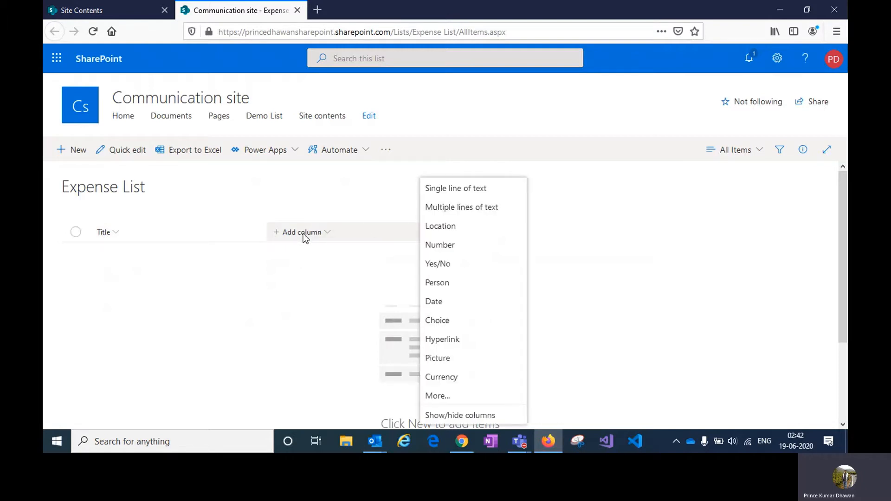
{"action": "left_click", "coordinate": [440, 190]}
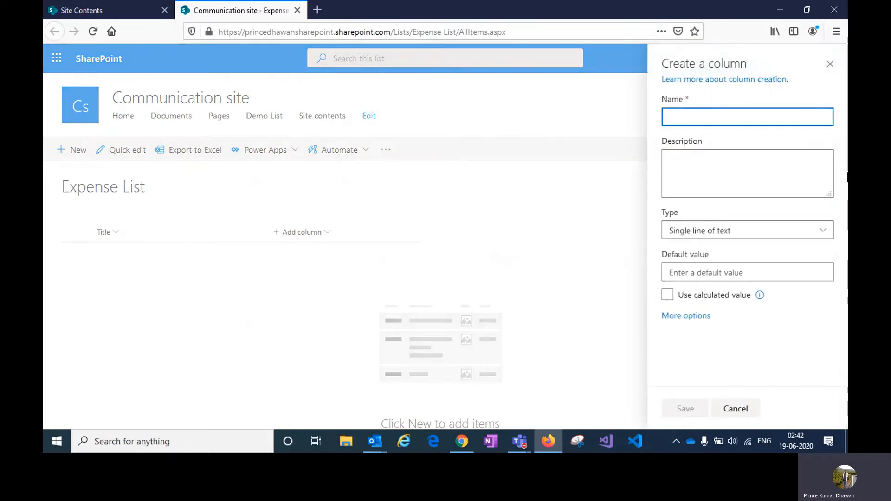
{"action": "type", "text": "Expense "}
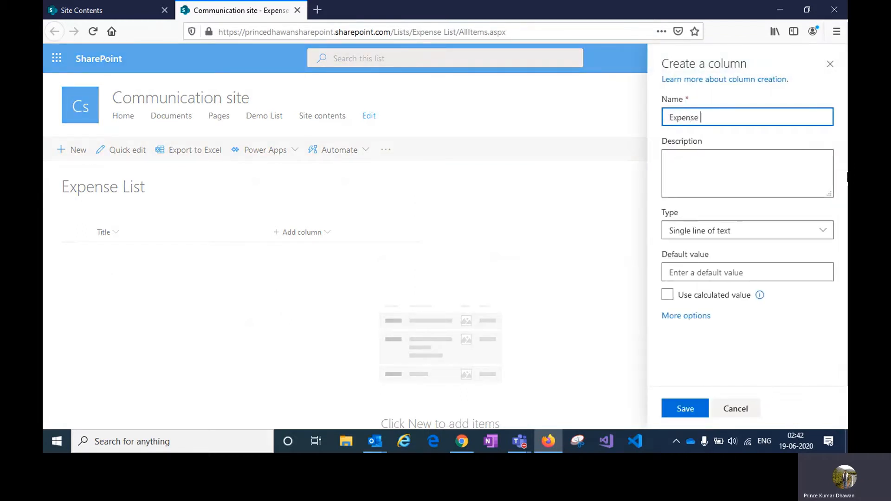
{"action": "type", "text": "Title"}
{"action": "left_click", "coordinate": [702, 168]}
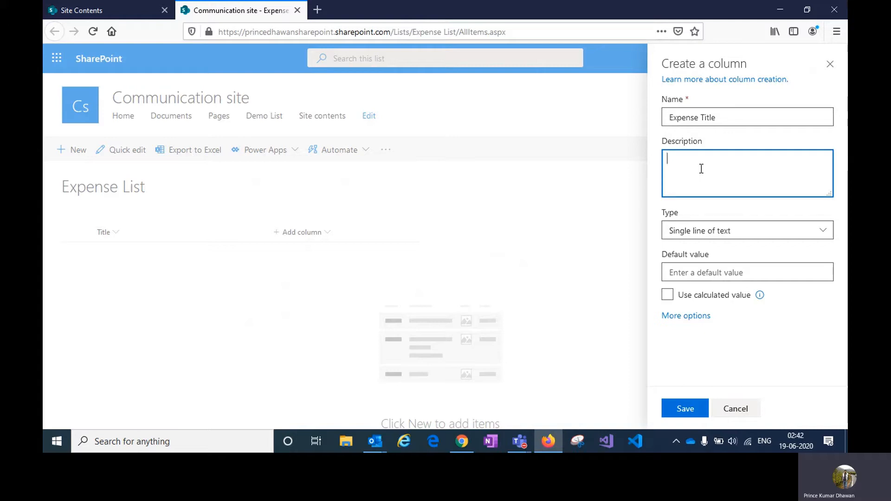
{"action": "type", "text": "One line abou"}
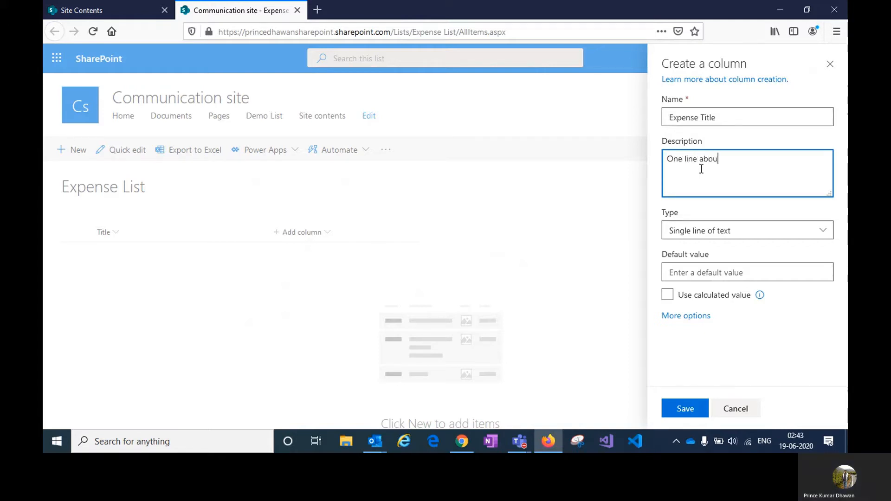
{"action": "type", "text": "t this expense"}
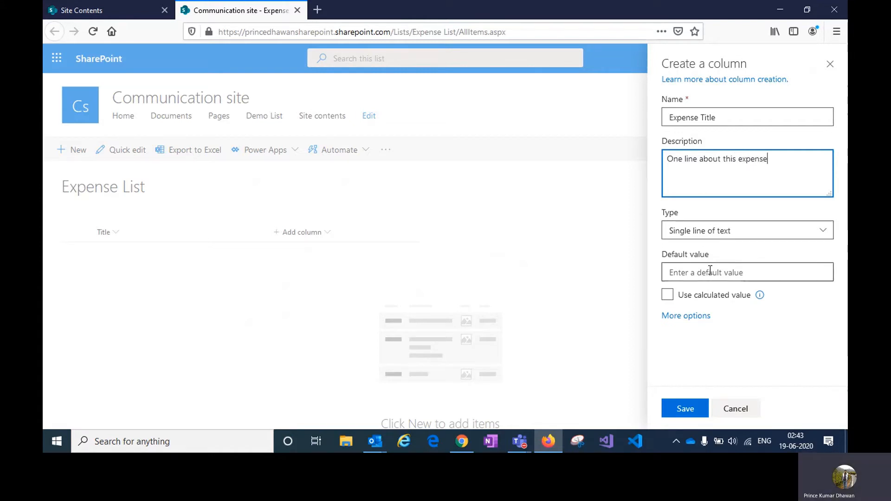
Step: Require that the Expense Title column contains information and save the column
{"action": "left_click", "coordinate": [675, 298]}
{"action": "left_click", "coordinate": [689, 316]}
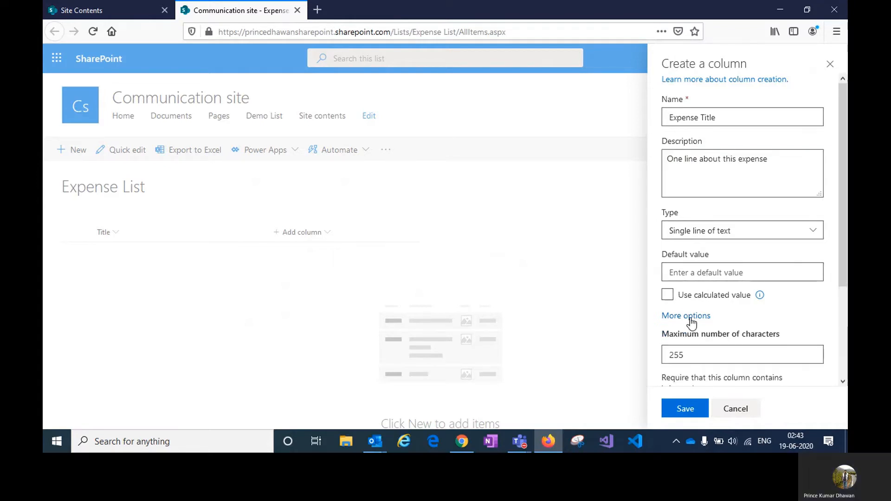
{"action": "scroll", "coordinate": [733, 276], "scroll_direction": "down", "scroll_amount": 3}
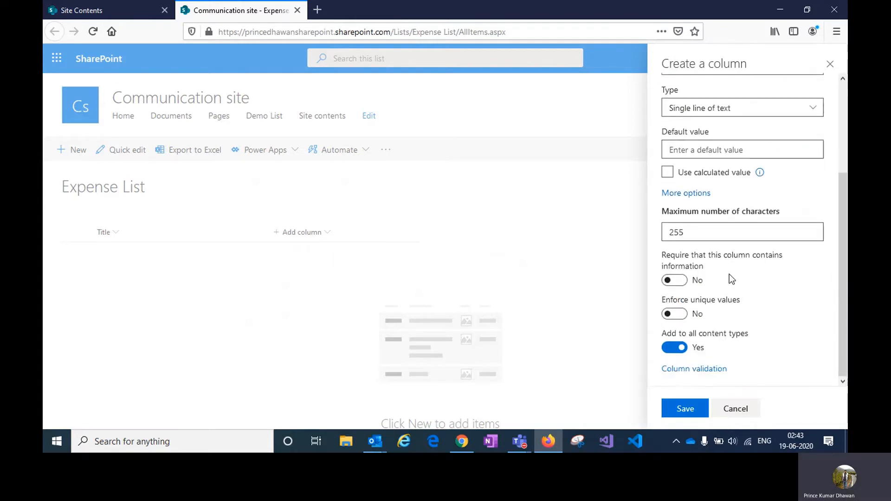
{"action": "left_click", "coordinate": [685, 235]}
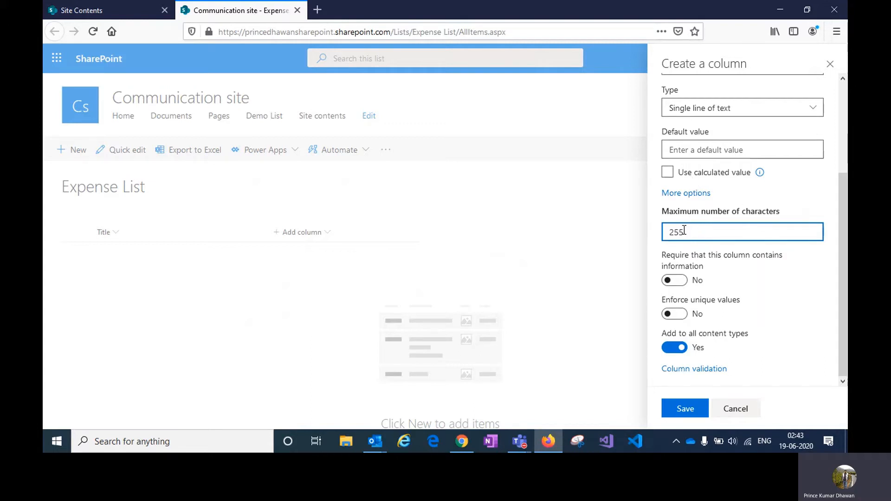
{"action": "left_click", "coordinate": [675, 282]}
{"action": "left_click", "coordinate": [676, 282]}
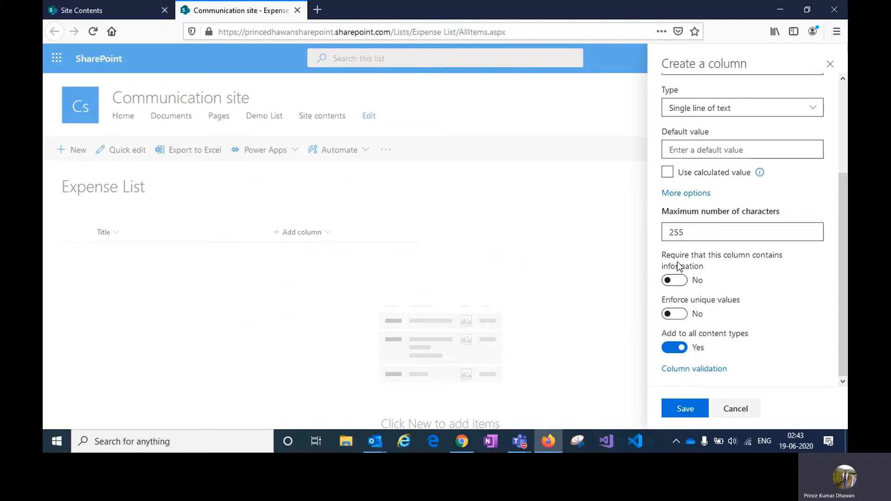
{"action": "left_click", "coordinate": [680, 284]}
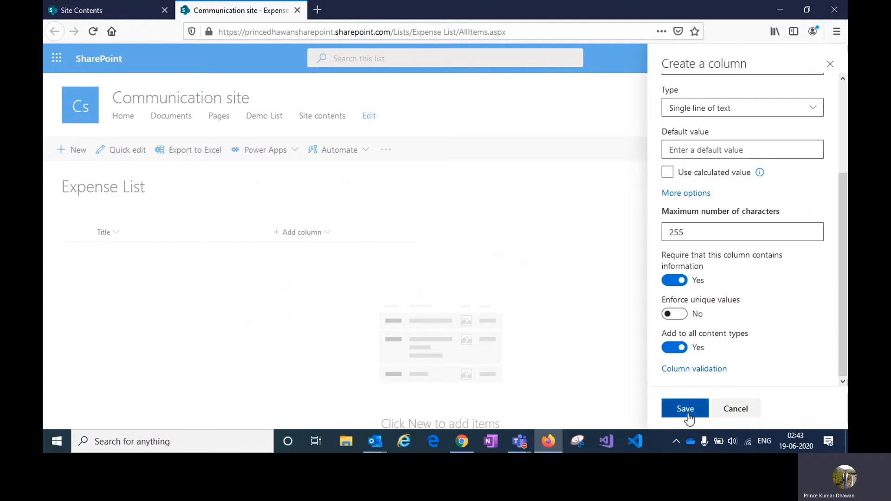
{"action": "left_click", "coordinate": [687, 407]}
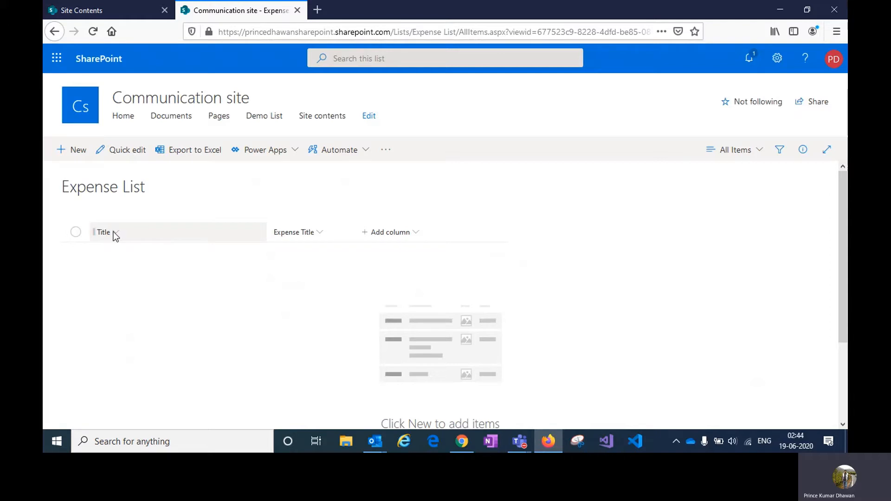
Step: Start a multiple lines of text column named "Details description of expense", leaving its description and default value empty
{"action": "left_click", "coordinate": [413, 233]}
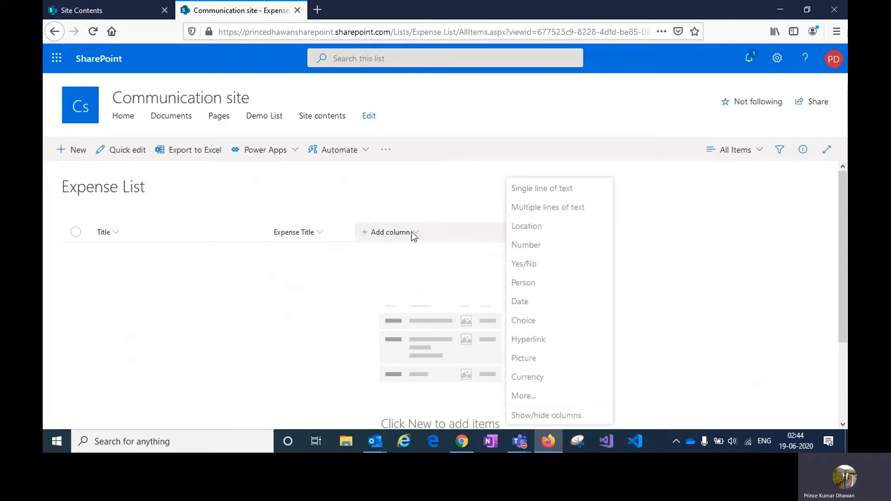
{"action": "left_click", "coordinate": [564, 211]}
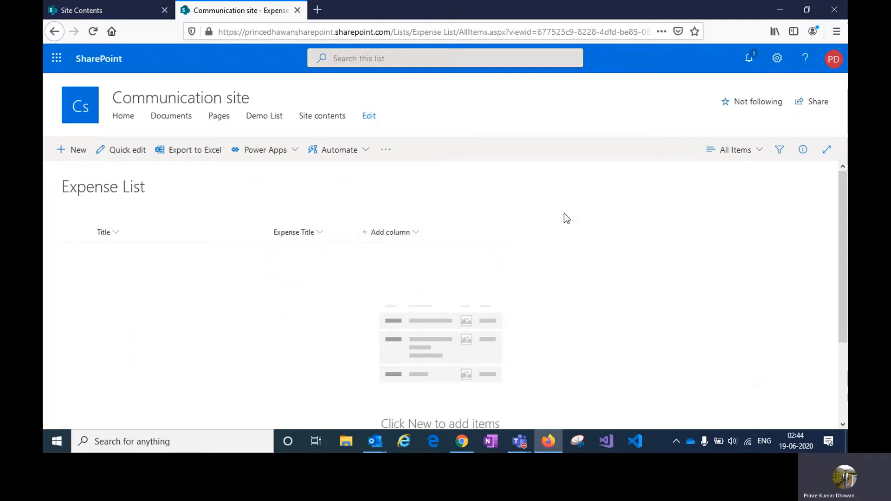
{"action": "type", "text": "D"}
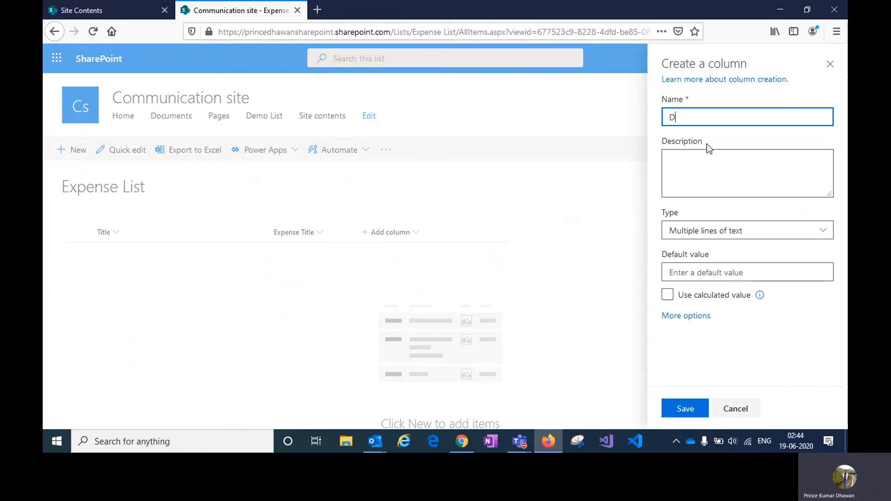
{"action": "type", "text": "etails ex"}
{"action": "type", "text": "scription of e"}
{"action": "type", "text": "xpense"}
{"action": "key", "text": "Tab"}
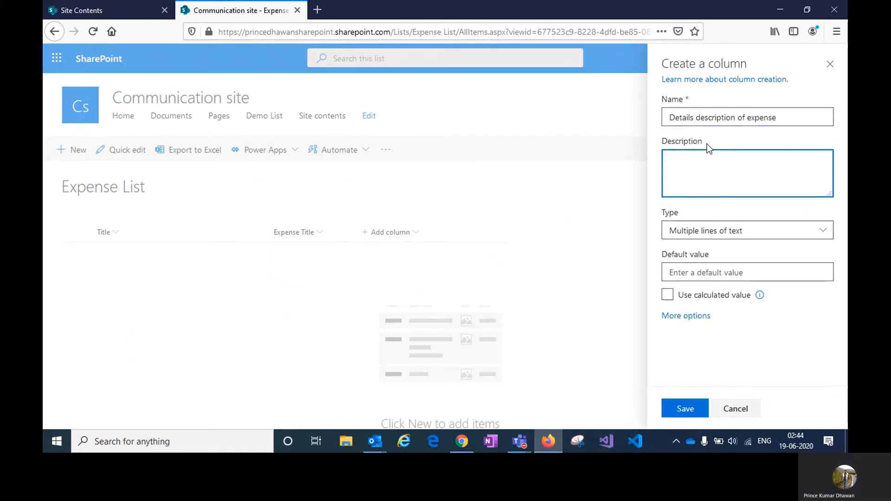
{"action": "left_click", "coordinate": [723, 235]}
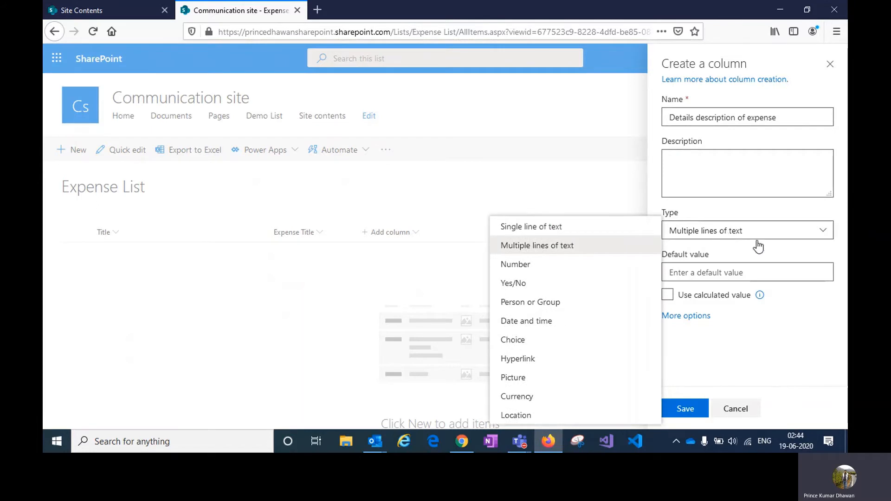
{"action": "left_click", "coordinate": [751, 317]}
{"action": "left_click", "coordinate": [732, 272]}
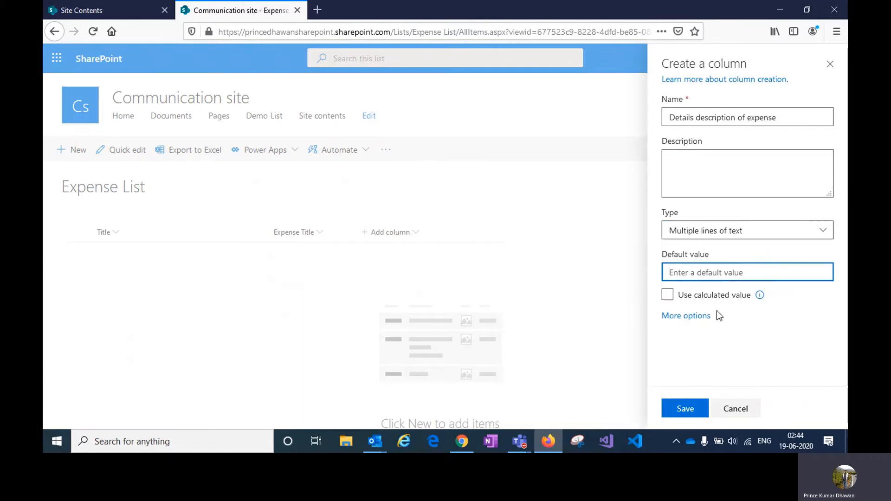
Step: Enable enhanced rich text for the expense description column, keep appending changes off, and save the column
{"action": "left_click", "coordinate": [674, 317]}
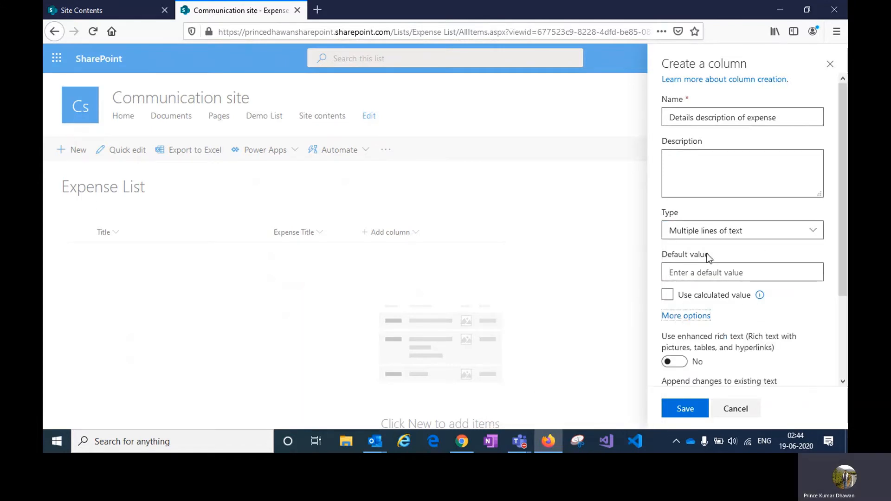
{"action": "scroll", "coordinate": [706, 255], "scroll_direction": "down", "scroll_amount": 3}
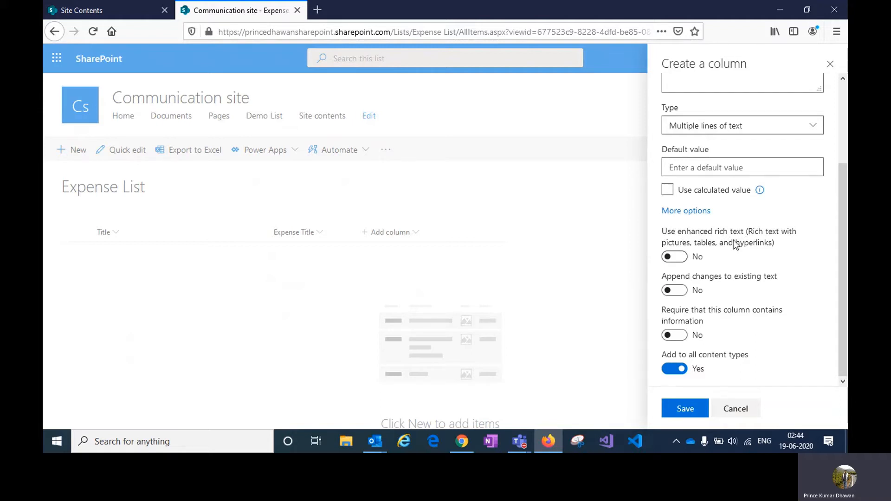
{"action": "left_click", "coordinate": [684, 259]}
{"action": "left_click", "coordinate": [680, 292]}
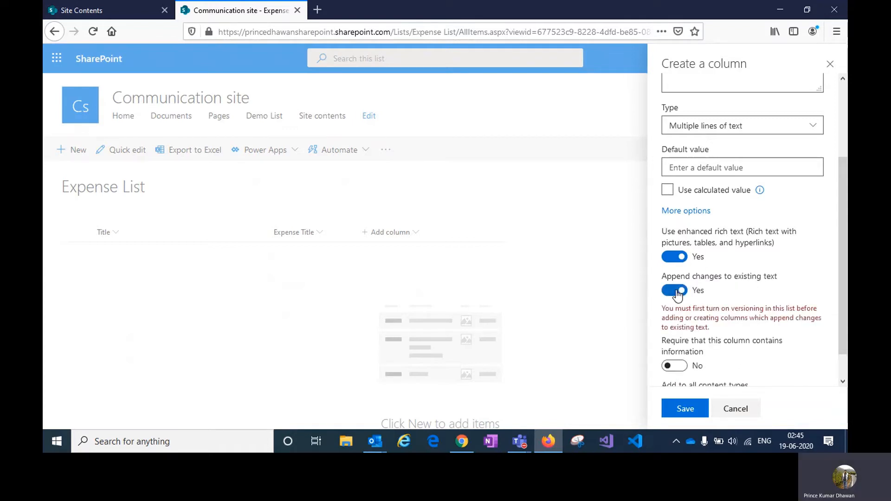
{"action": "left_click", "coordinate": [678, 292]}
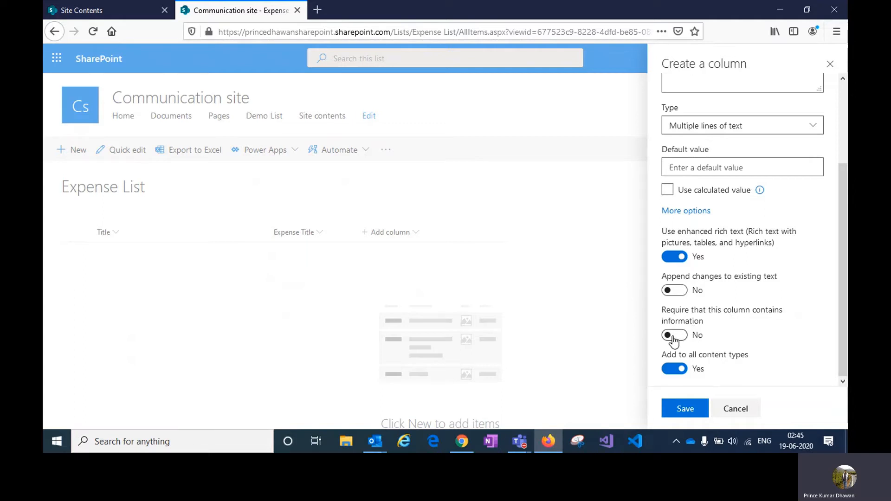
{"action": "left_click", "coordinate": [690, 411]}
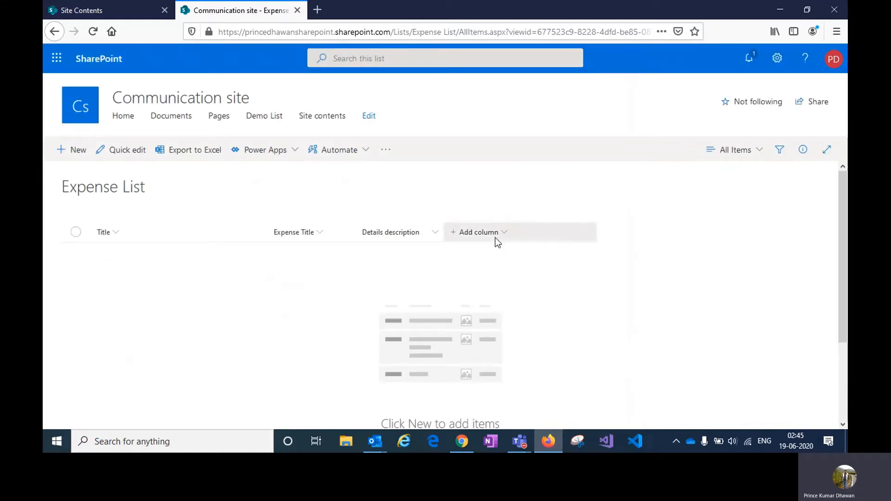
Step: Start a number column named Amount with 2 decimal places, leaving its description empty
{"action": "left_click", "coordinate": [494, 237]}
{"action": "left_click", "coordinate": [621, 251]}
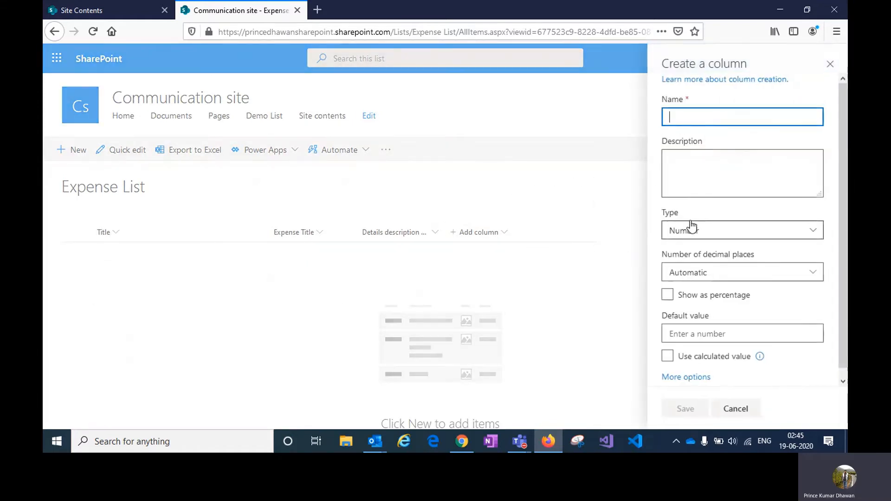
{"action": "type", "text": "Amount"}
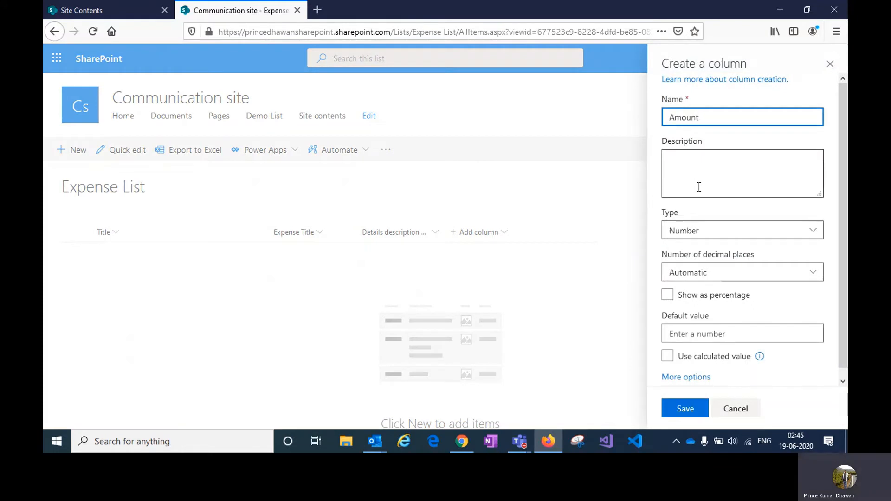
{"action": "left_click", "coordinate": [699, 187]}
{"action": "left_click", "coordinate": [690, 230]}
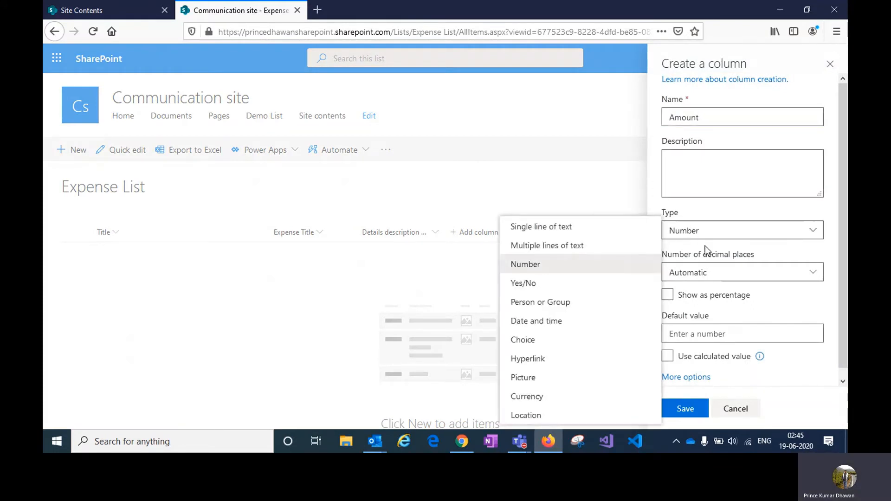
{"action": "left_click", "coordinate": [710, 274]}
{"action": "left_click", "coordinate": [709, 274]}
{"action": "left_click", "coordinate": [696, 348]}
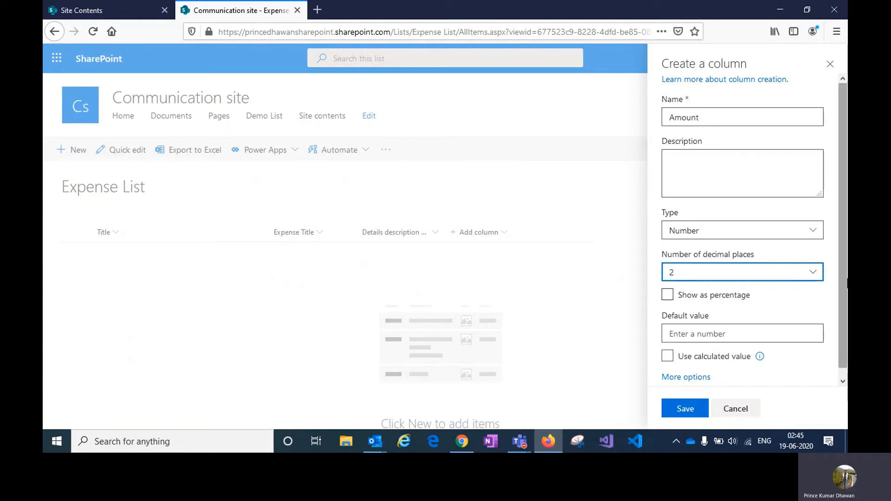
Step: Limit the Amount column to values from 0 to 100000, require that it contains information, and save it
{"action": "scroll", "coordinate": [816, 306], "scroll_direction": "down", "scroll_amount": 1}
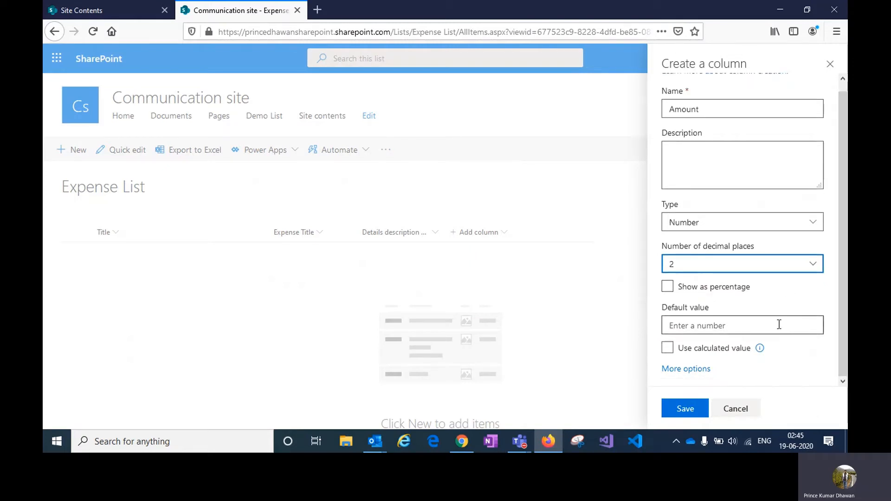
{"action": "left_click", "coordinate": [687, 370]}
{"action": "scroll", "coordinate": [733, 304], "scroll_direction": "down", "scroll_amount": 4}
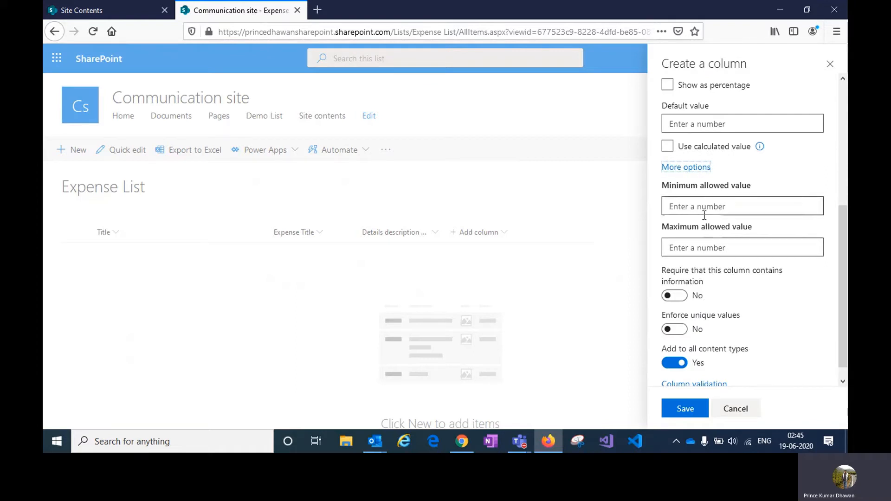
{"action": "left_click", "coordinate": [701, 210]}
{"action": "type", "text": "0"}
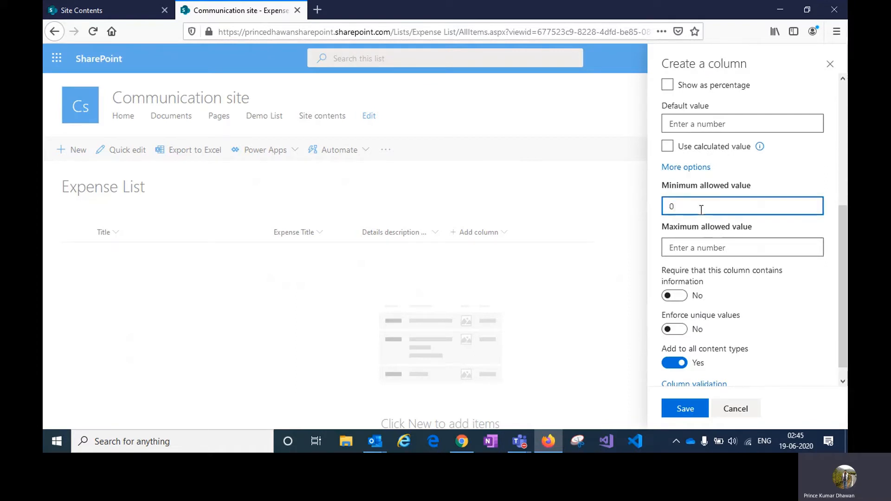
{"action": "left_click", "coordinate": [698, 252]}
{"action": "type", "text": "100000"}
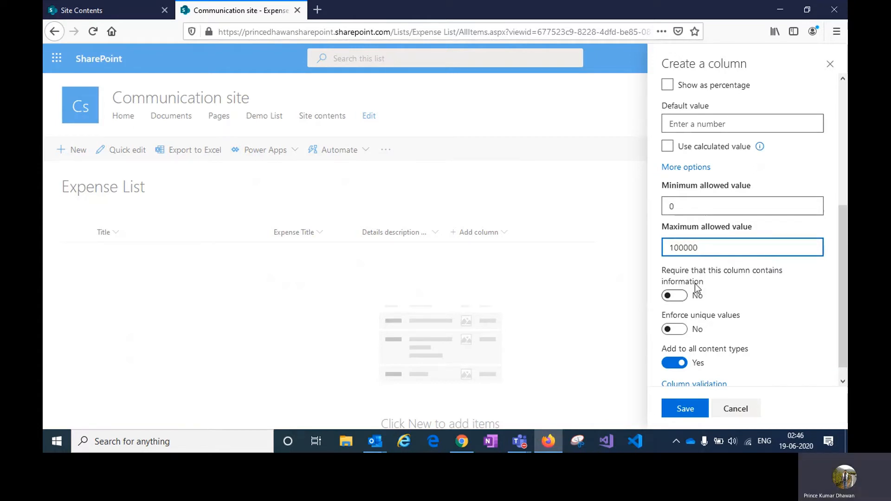
{"action": "left_click", "coordinate": [675, 299]}
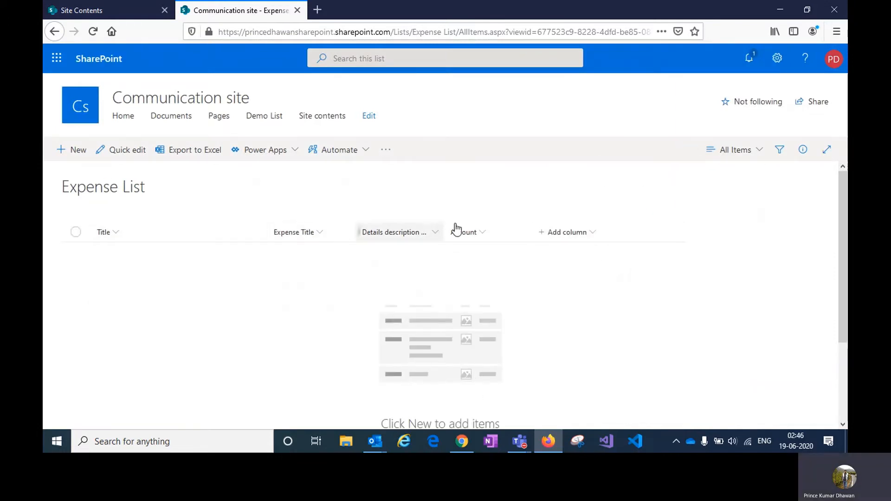
Step: Start a new date column in the Expense List
{"action": "left_click", "coordinate": [580, 232]}
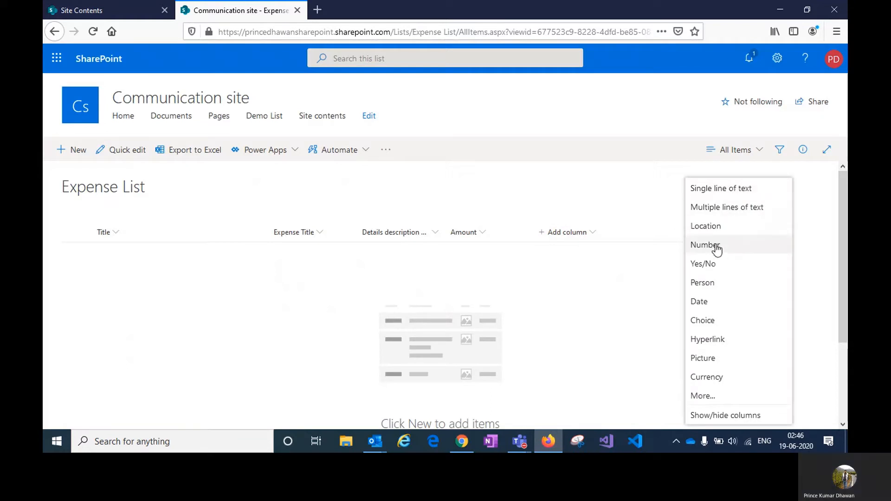
{"action": "left_click", "coordinate": [700, 302]}
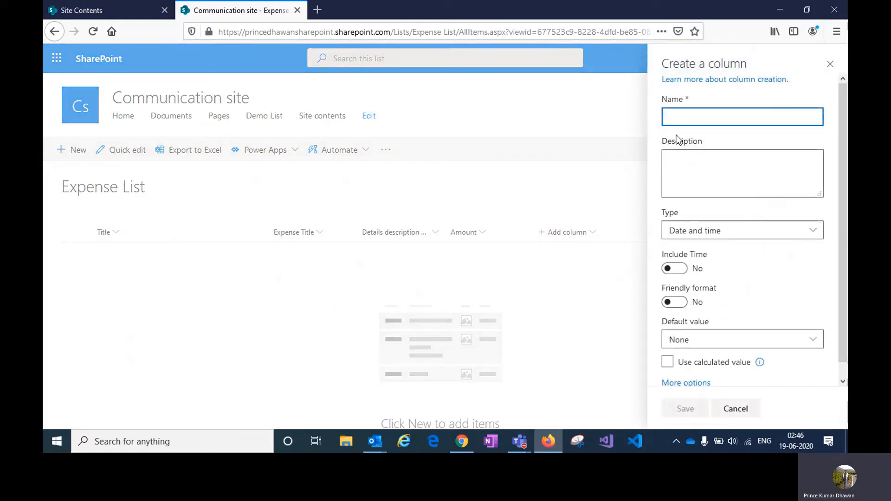
{"action": "type", "text": "Expen"}
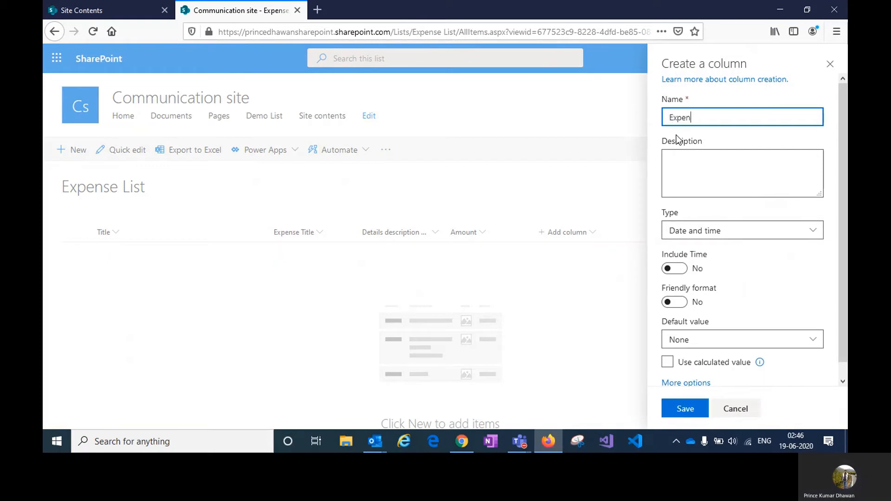
{"action": "type", "text": "se occ"}
{"action": "key", "text": "BackSpace"}
{"action": "key", "text": "BackSpace"}
{"action": "key", "text": "BackSpace"}
{"action": "key", "text": "BackSpace"}
{"action": "key", "text": "BackSpace"}
{"action": "key", "text": "BackSpace"}
{"action": "key", "text": "BackSpace"}
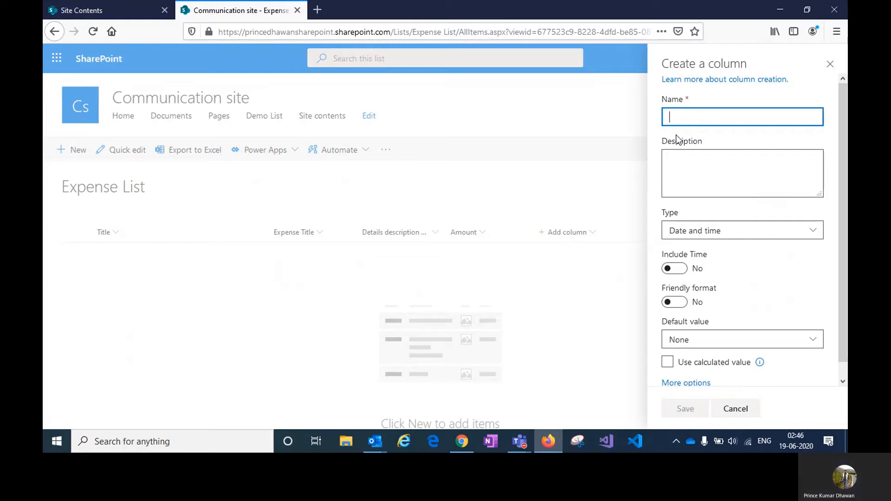
Step: Name the new date column "Expense made on"
{"action": "type", "text": "expense mad"}
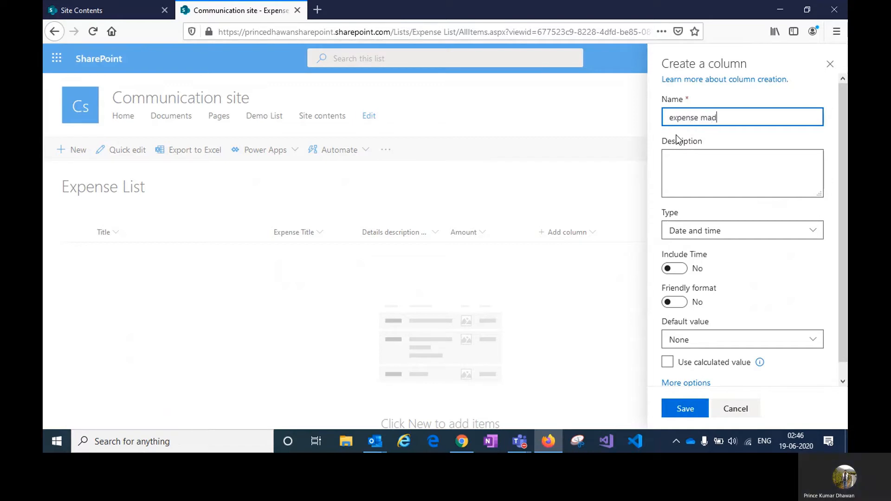
{"action": "type", "text": "e o"}
{"action": "key", "text": "Left"}
{"action": "key", "text": "Left"}
{"action": "key", "text": "Left"}
{"action": "key", "text": "Home"}
{"action": "key", "text": "Delete"}
{"action": "type", "text": "E"}
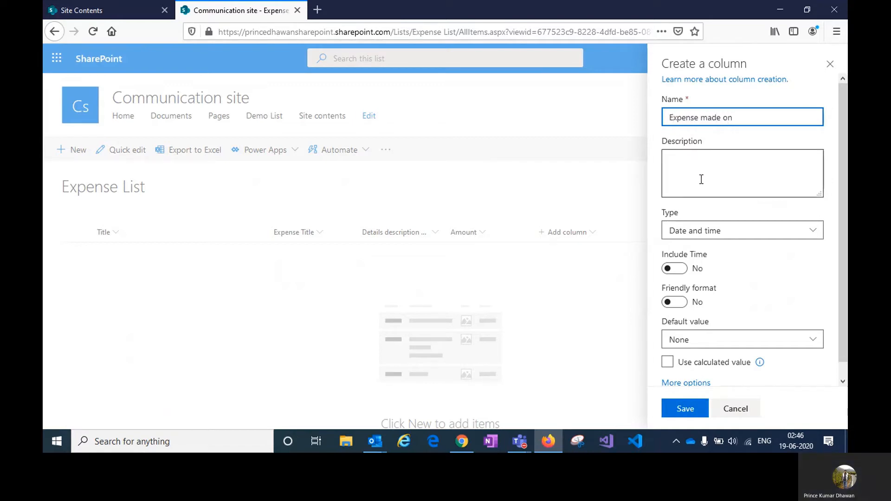
Step: Enable the friendly format for the date column, keep Include Time off, and save the column
{"action": "left_click", "coordinate": [697, 234]}
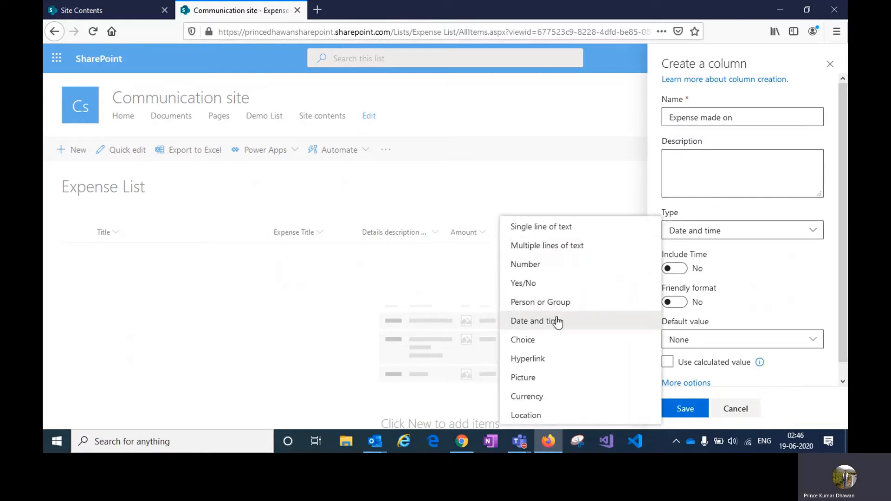
{"action": "left_click", "coordinate": [674, 268]}
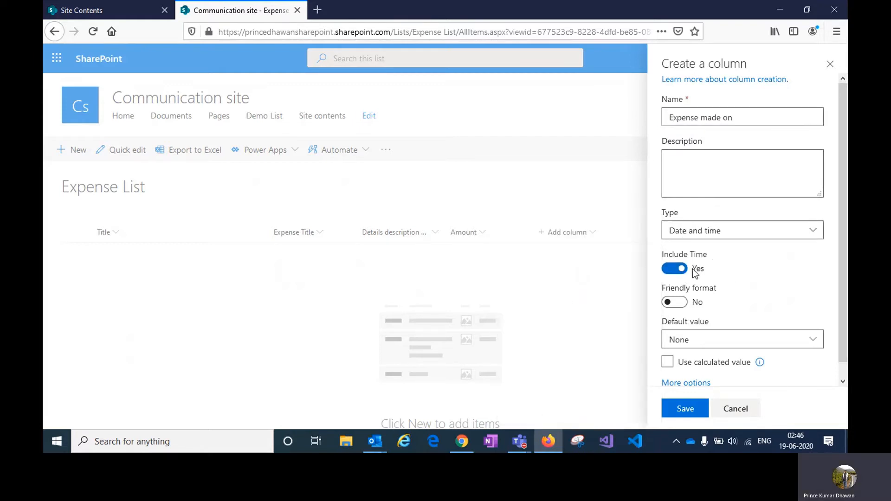
{"action": "left_click", "coordinate": [677, 270]}
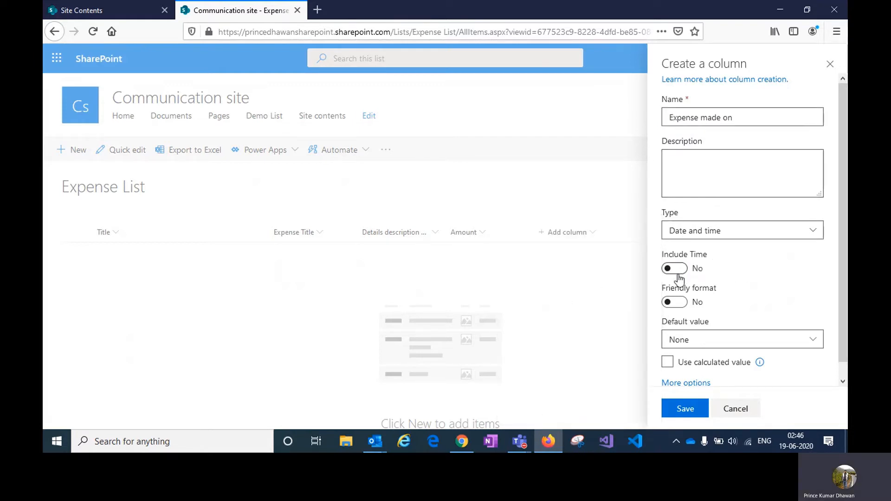
{"action": "left_click", "coordinate": [679, 304]}
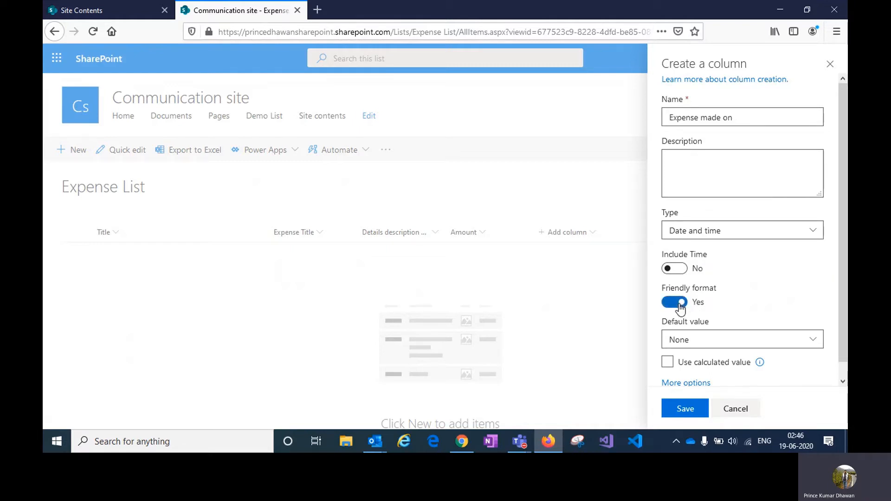
{"action": "scroll", "coordinate": [729, 283], "scroll_direction": "down", "scroll_amount": 1}
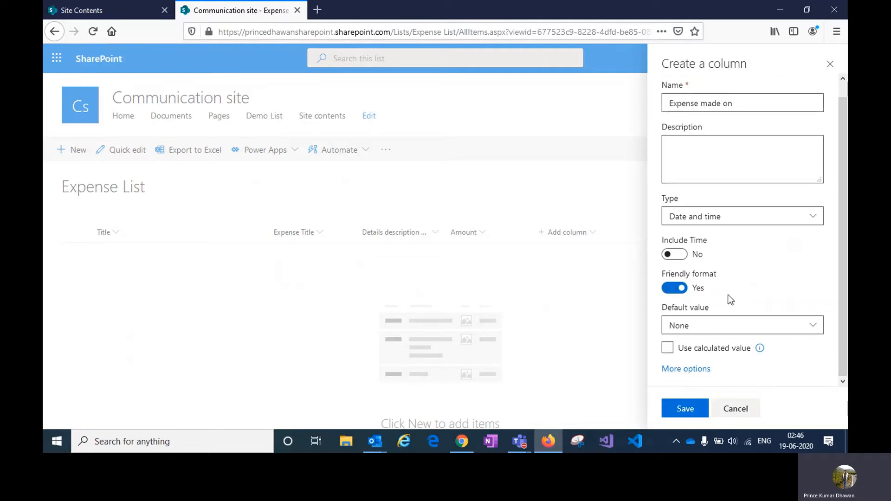
{"action": "left_click", "coordinate": [685, 369]}
{"action": "scroll", "coordinate": [736, 305], "scroll_direction": "down", "scroll_amount": 5}
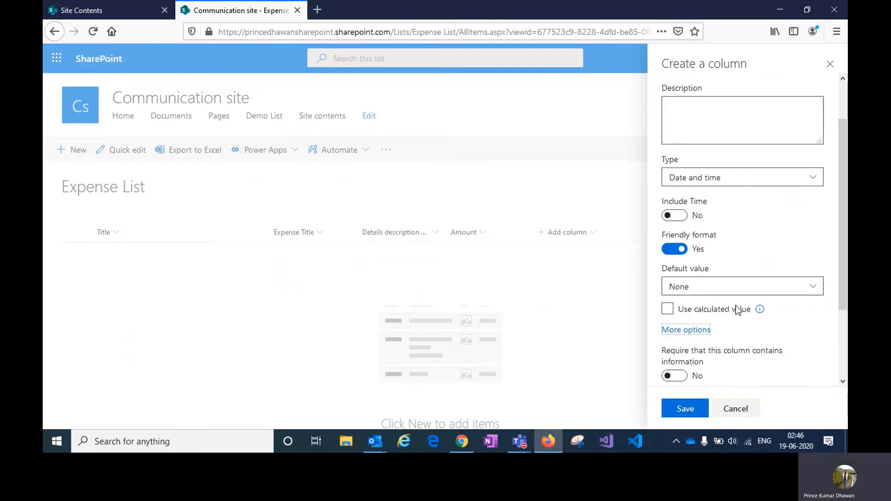
{"action": "left_click", "coordinate": [682, 408]}
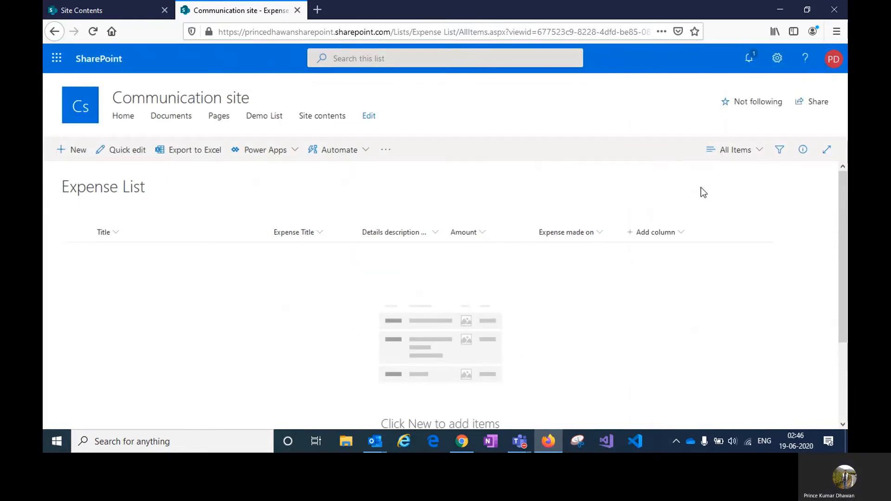
Step: Start a new currency column in the Expense List
{"action": "left_click", "coordinate": [672, 234]}
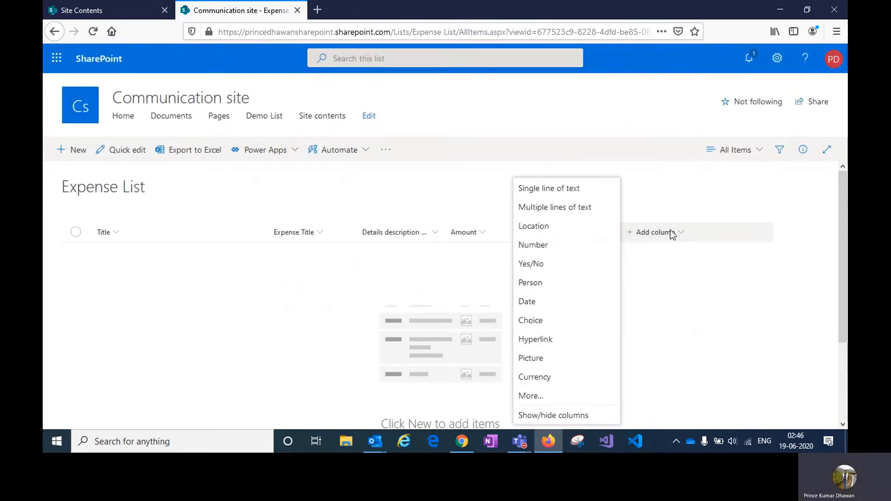
{"action": "left_click", "coordinate": [544, 380]}
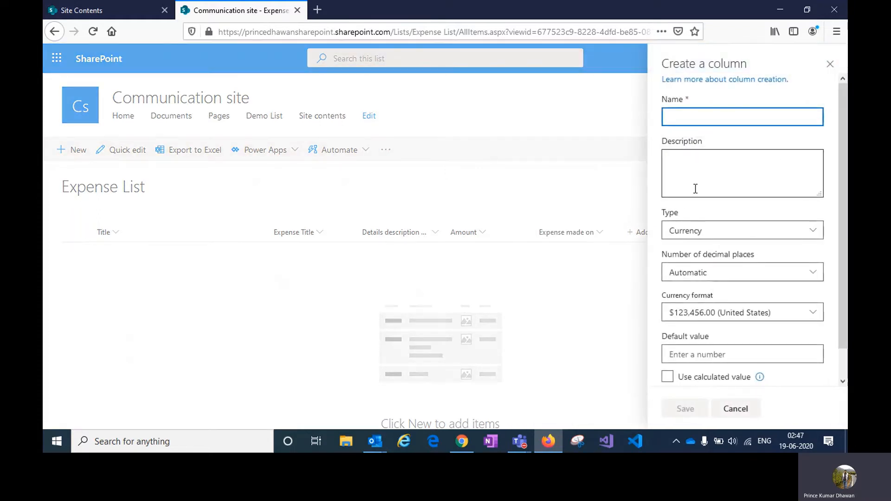
{"action": "type", "text": "INR"}
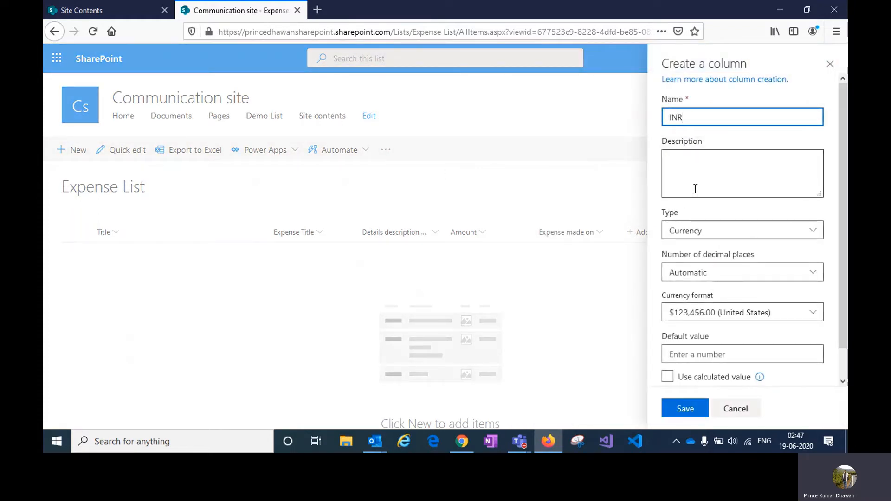
{"action": "key", "text": "BackSpace"}
{"action": "key", "text": "BackSpace"}
{"action": "key", "text": "BackSpace"}
Step: Name the new column Currency, keeping the Currency type and the Automatic number of decimal places
{"action": "type", "text": "C"}
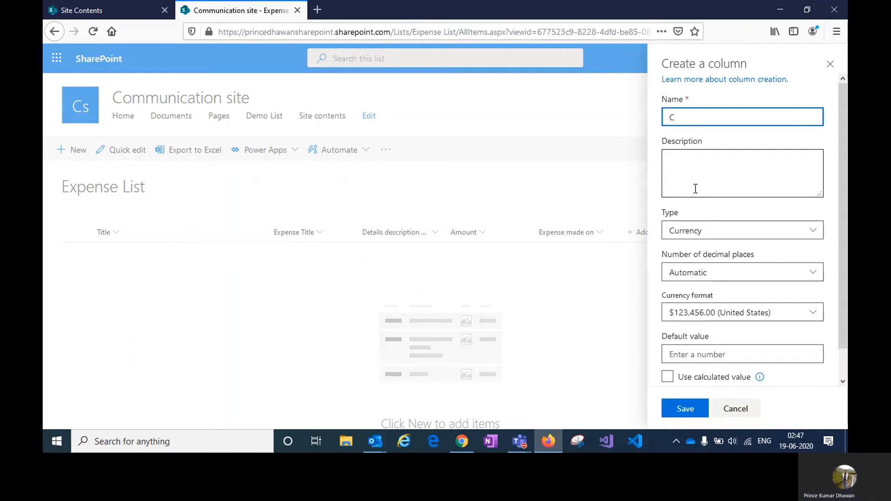
{"action": "type", "text": "urrent"}
{"action": "left_click", "coordinate": [696, 230]}
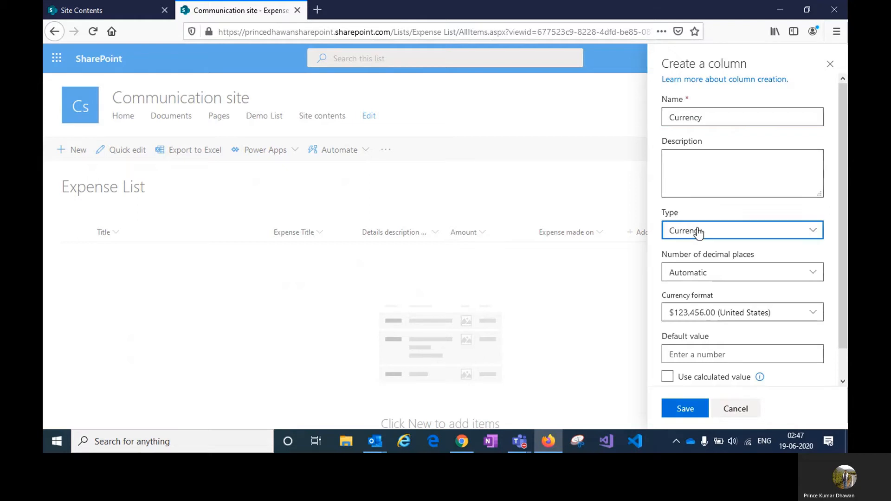
{"action": "left_click", "coordinate": [704, 244]}
{"action": "left_click", "coordinate": [704, 280]}
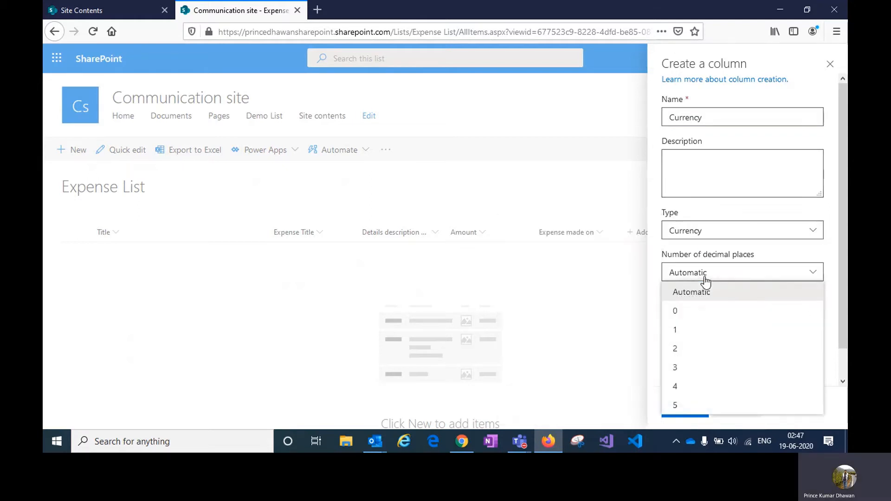
{"action": "left_click", "coordinate": [741, 191]}
Step: Look through the country currency formats available for the Currency column, keeping $123,456.00 (United States)
{"action": "left_click", "coordinate": [766, 312]}
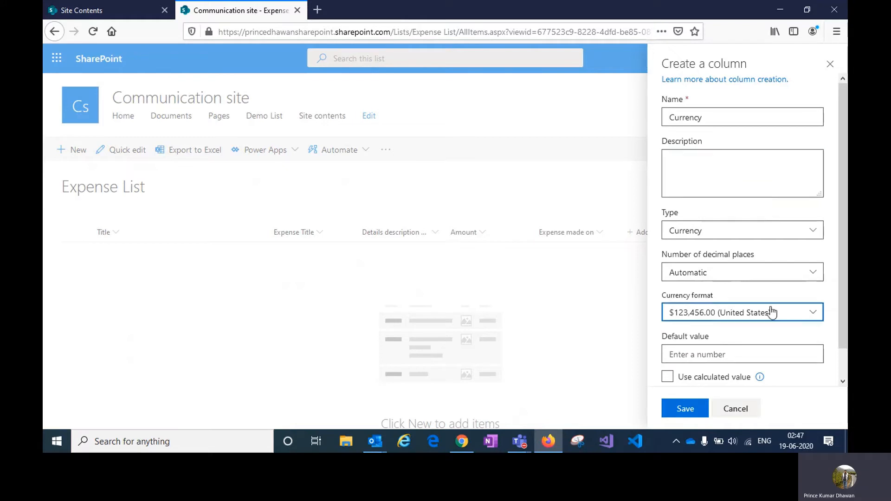
{"action": "left_click", "coordinate": [766, 312]}
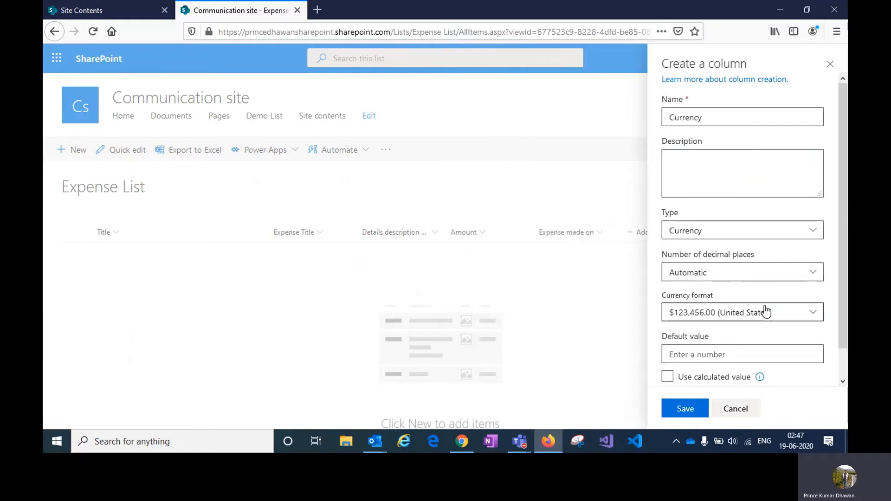
{"action": "left_click", "coordinate": [784, 321]}
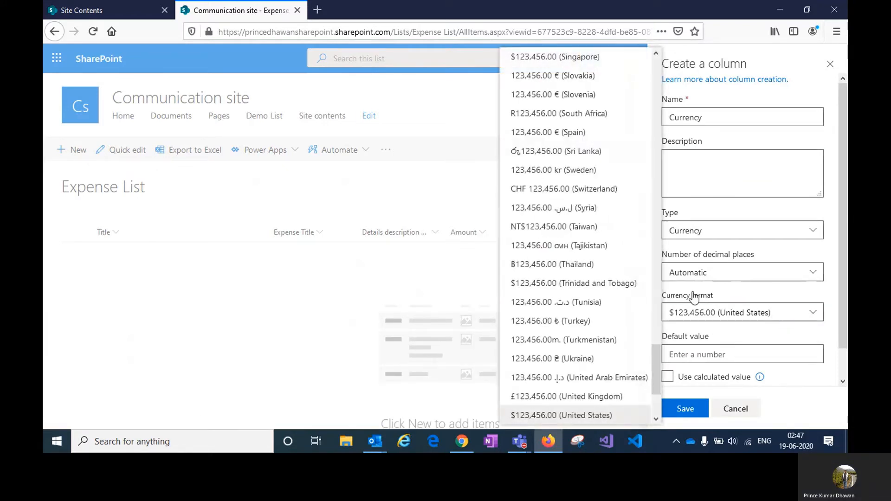
{"action": "scroll", "coordinate": [590, 173], "scroll_direction": "down", "scroll_amount": 3}
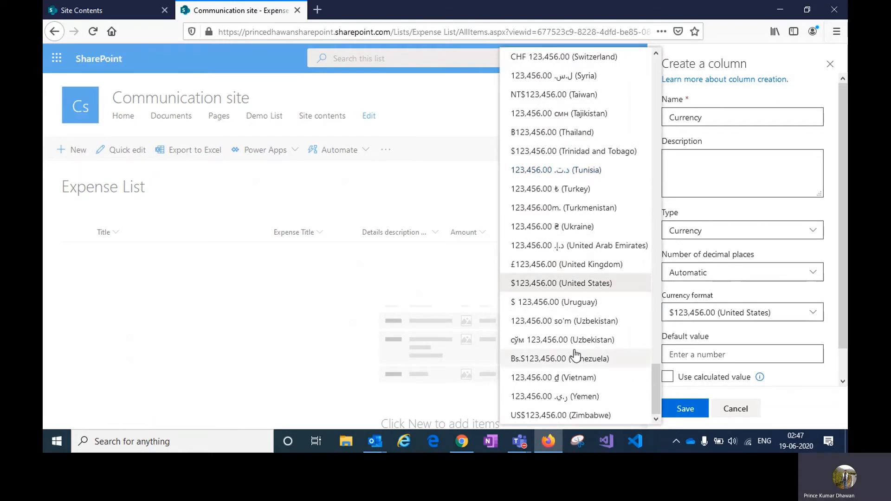
{"action": "scroll", "coordinate": [579, 349], "scroll_direction": "up", "scroll_amount": 2}
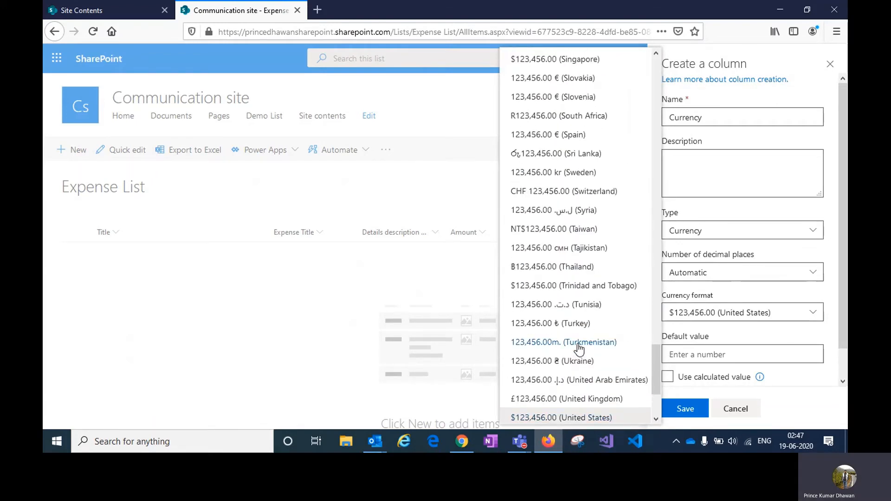
{"action": "scroll", "coordinate": [579, 349], "scroll_direction": "up", "scroll_amount": 3}
{"action": "scroll", "coordinate": [579, 335], "scroll_direction": "up", "scroll_amount": 8}
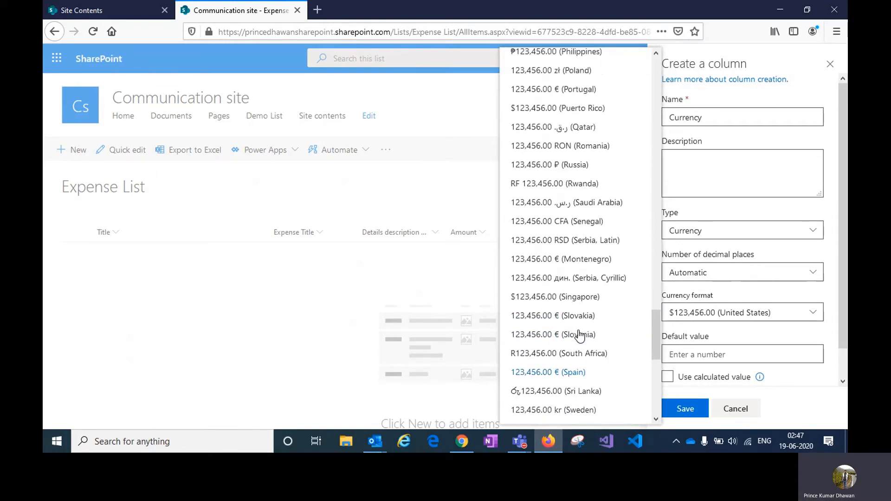
{"action": "scroll", "coordinate": [578, 335], "scroll_direction": "up", "scroll_amount": 2}
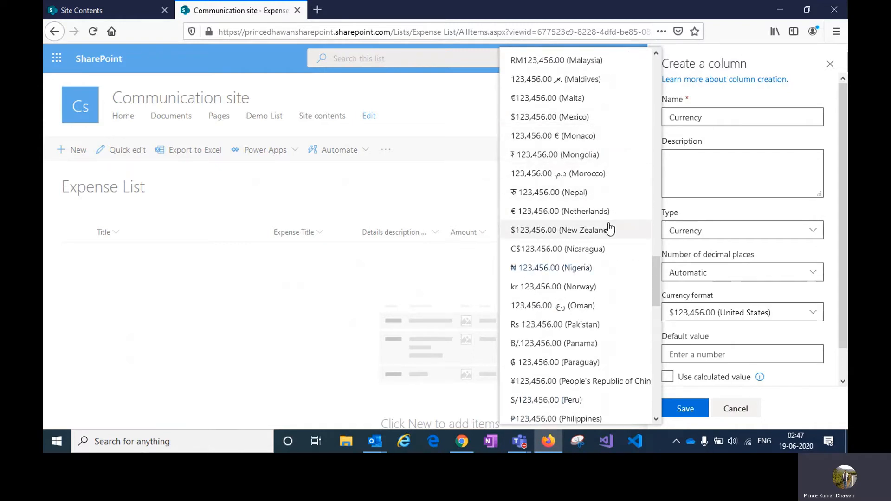
{"action": "scroll", "coordinate": [608, 228], "scroll_direction": "down", "scroll_amount": 5}
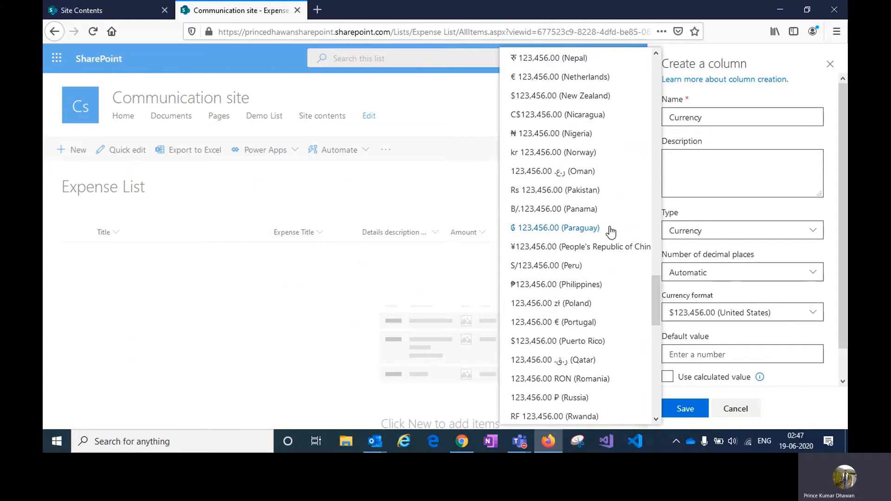
{"action": "scroll", "coordinate": [610, 232], "scroll_direction": "down", "scroll_amount": 4}
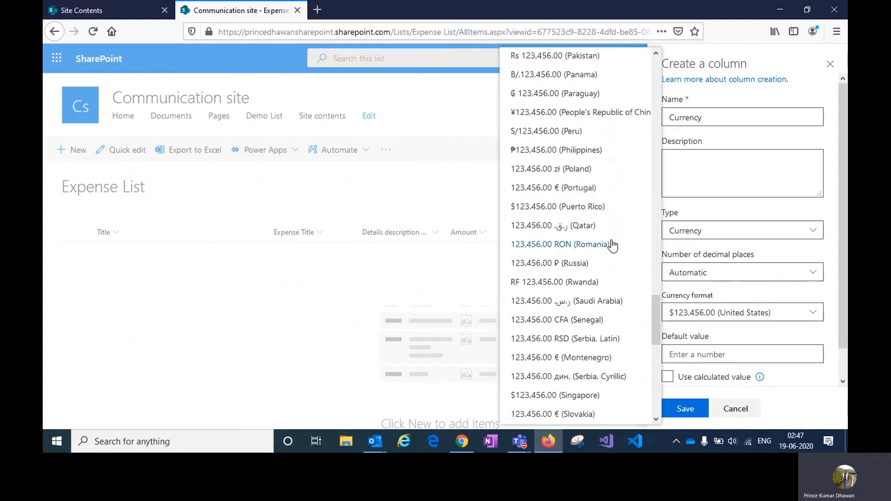
{"action": "left_click", "coordinate": [593, 287]}
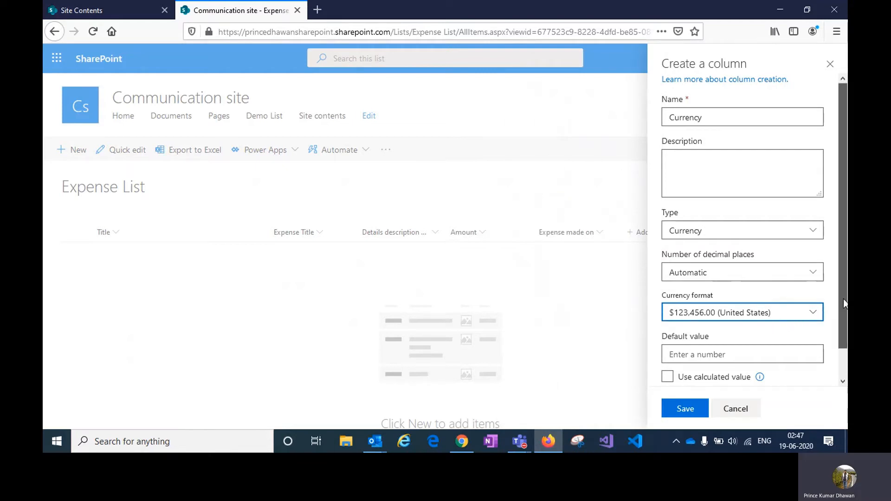
Step: Set the Currency column's default value to 0 and save the column
{"action": "scroll", "coordinate": [843, 299], "scroll_direction": "down", "scroll_amount": 2}
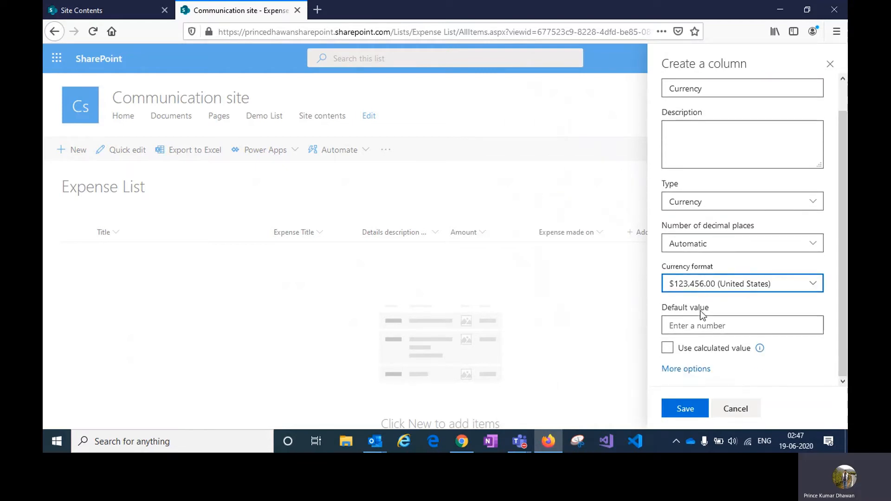
{"action": "left_click", "coordinate": [700, 342]}
{"action": "left_click", "coordinate": [700, 327]}
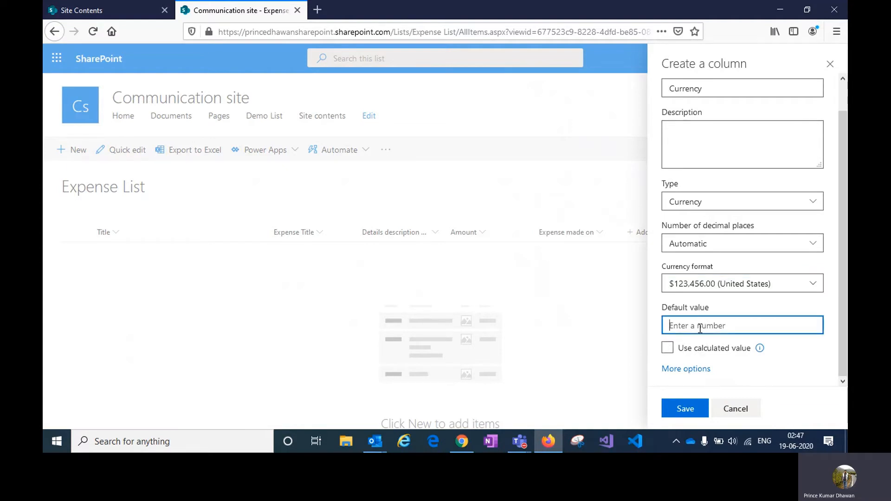
{"action": "type", "text": "0"}
{"action": "left_click", "coordinate": [687, 411]}
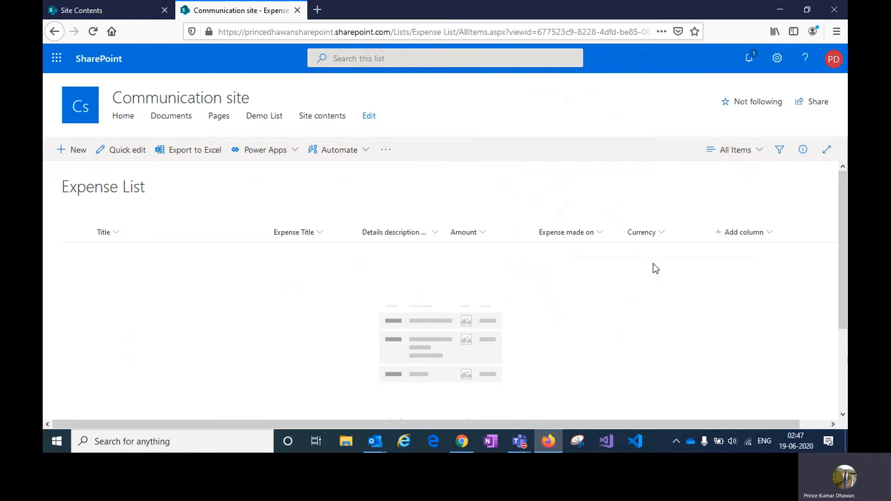
Step: Start a new choice column in the Expense List and name it "Category of expense"
{"action": "left_click", "coordinate": [736, 236]}
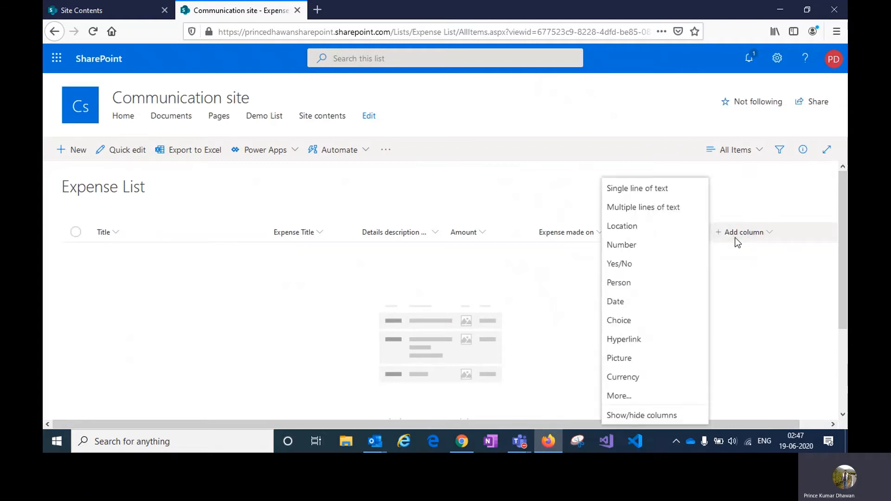
{"action": "left_click", "coordinate": [630, 321]}
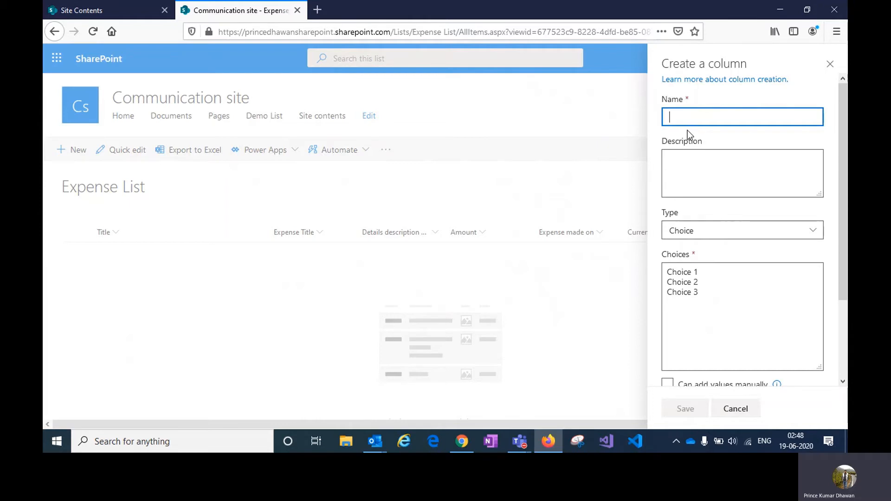
{"action": "type", "text": "C"}
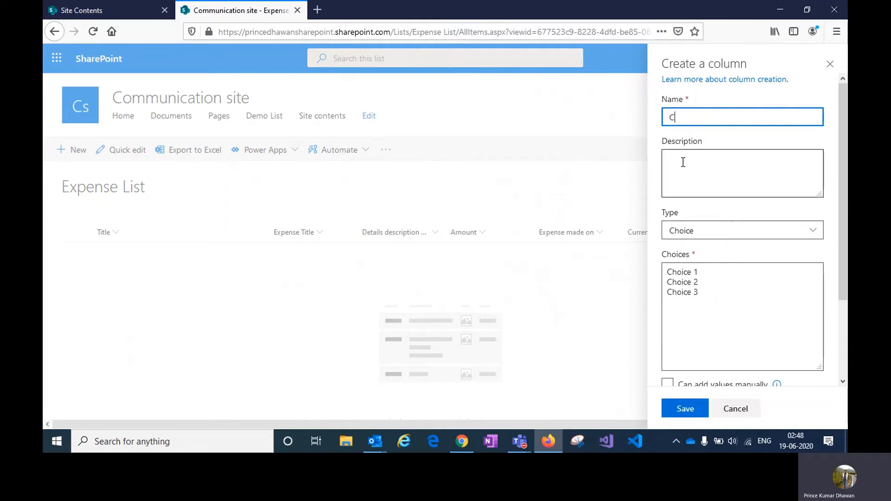
{"action": "type", "text": "ategory of expense"}
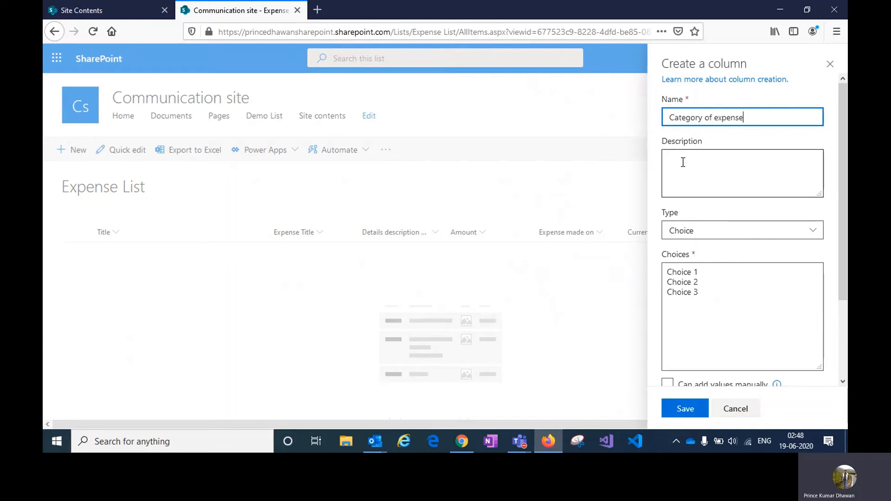
{"action": "left_click", "coordinate": [682, 162]}
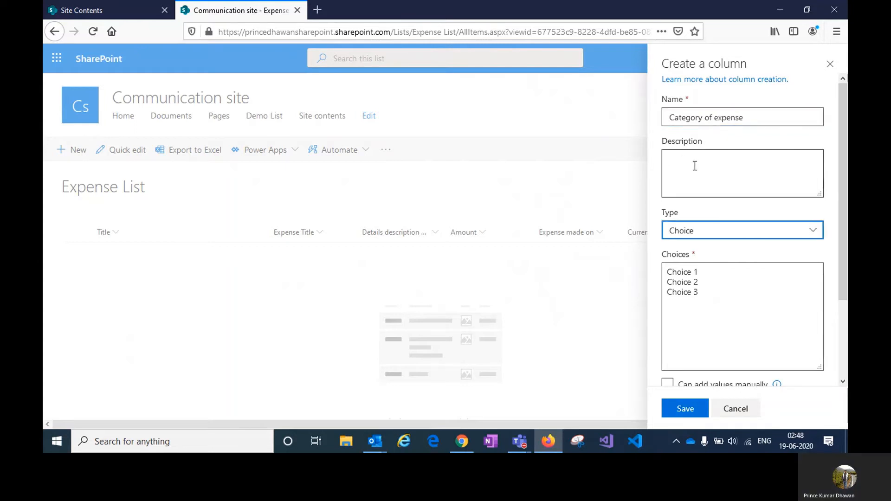
Step: Clear the three placeholder choices of the Category of expense column
{"action": "left_click", "coordinate": [696, 277]}
{"action": "left_click_drag", "start_coordinate": [702, 292], "coordinate": [640, 273]}
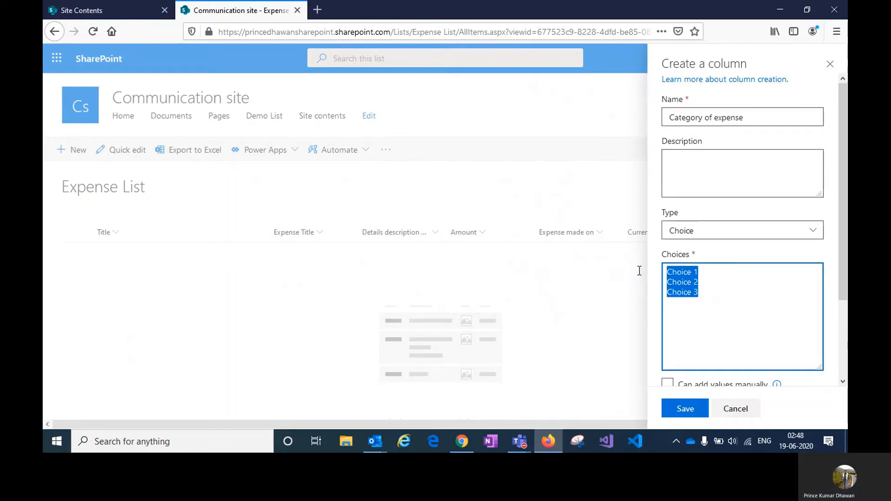
{"action": "type", "text": "House"}
{"action": "key", "text": "BackSpace"}
{"action": "key", "text": "BackSpace"}
{"action": "key", "text": "BackSpace"}
{"action": "key", "text": "BackSpace"}
{"action": "key", "text": "BackSpace"}
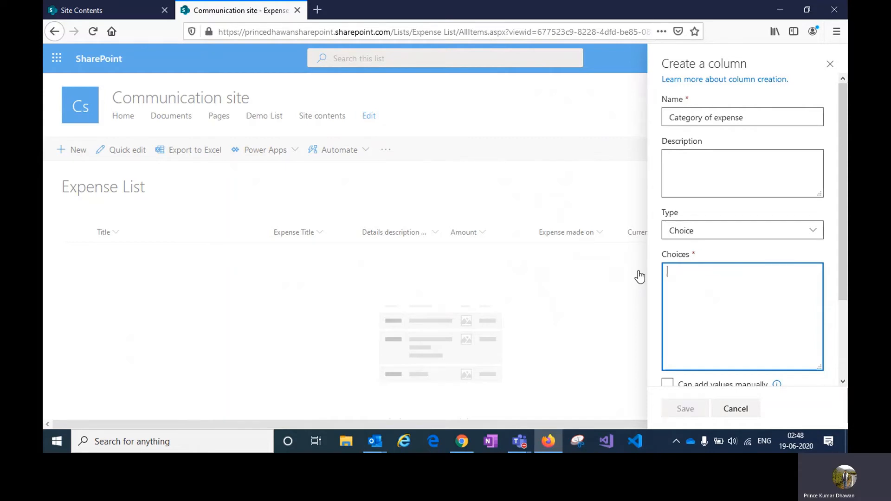
Step: Enter "Monthly Expense", "Daily Expense" and "Quarterely" as choices for the Category of expense column, one per line
{"action": "type", "text": "Monthly"}
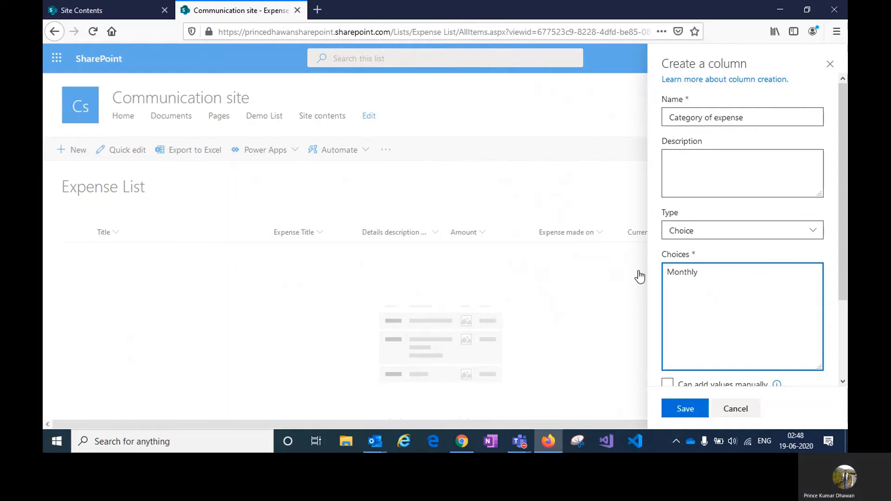
{"action": "type", "text": " Expense Daily"}
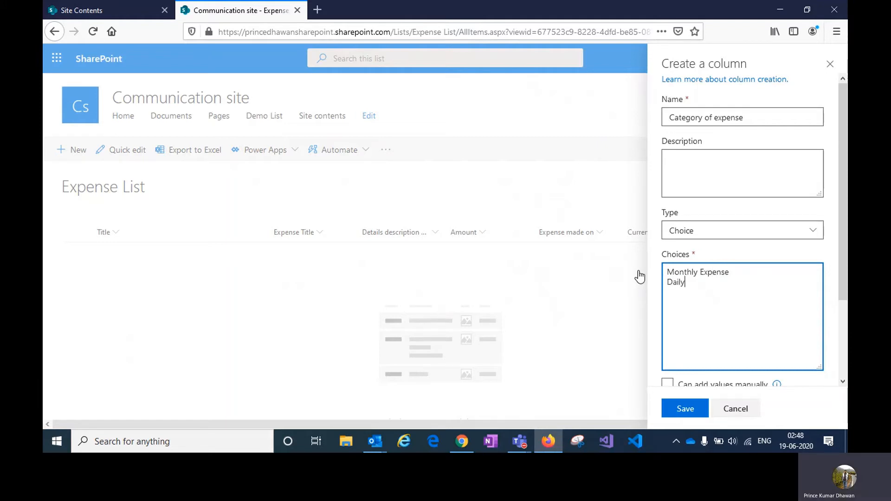
{"action": "type", "text": " Expense"}
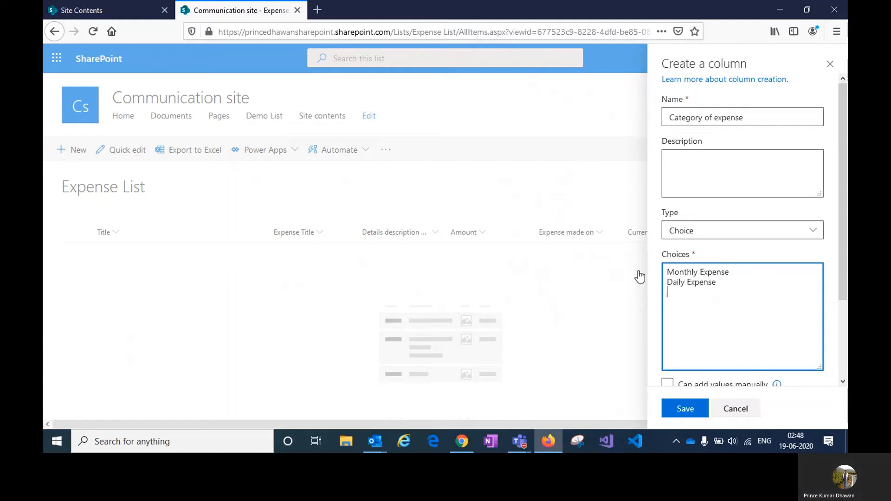
{"action": "key", "text": "Return"}
{"action": "type", "text": "Quer"}
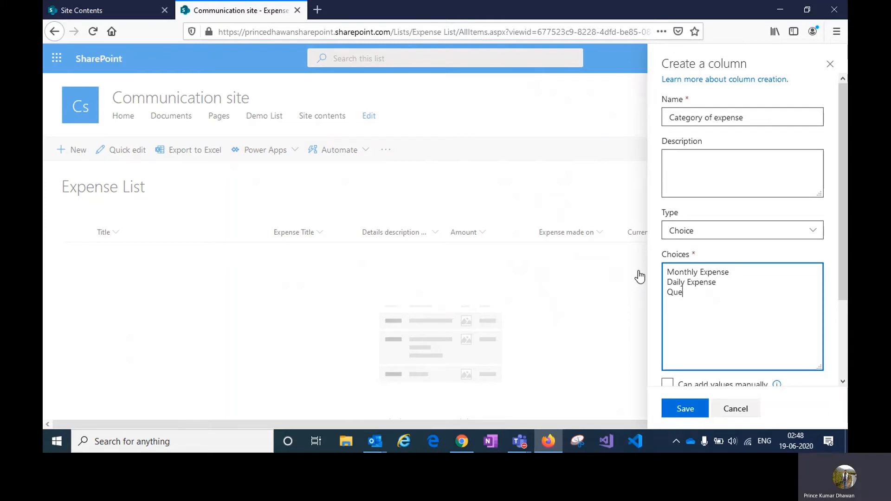
{"action": "key", "text": "BackSpace"}
{"action": "type", "text": "ar"}
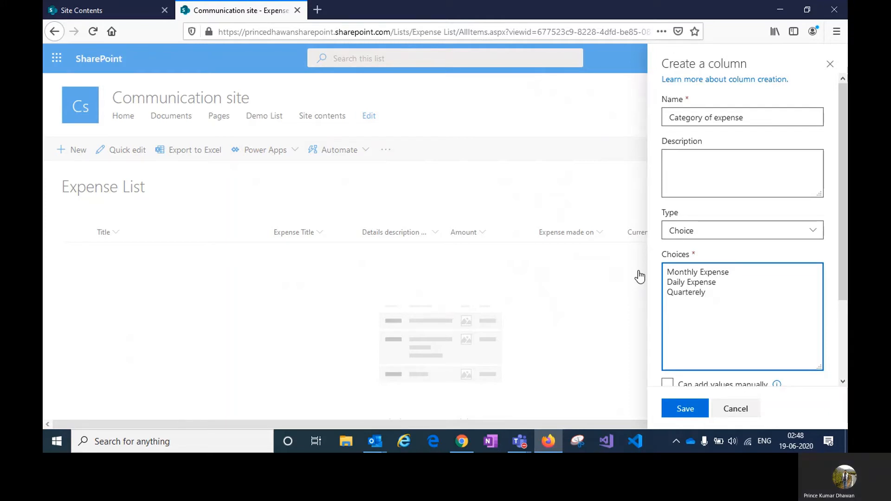
{"action": "type", "text": "terely"}
Step: Add "Annually" and "Miscellaneous" as two further choices on separate lines
{"action": "key", "text": "Return"}
{"action": "type", "text": "Annua"}
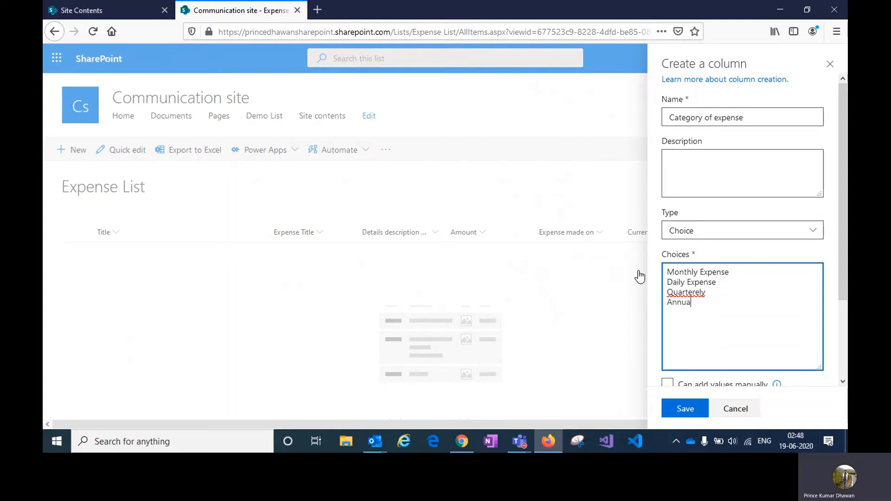
{"action": "type", "text": "l"}
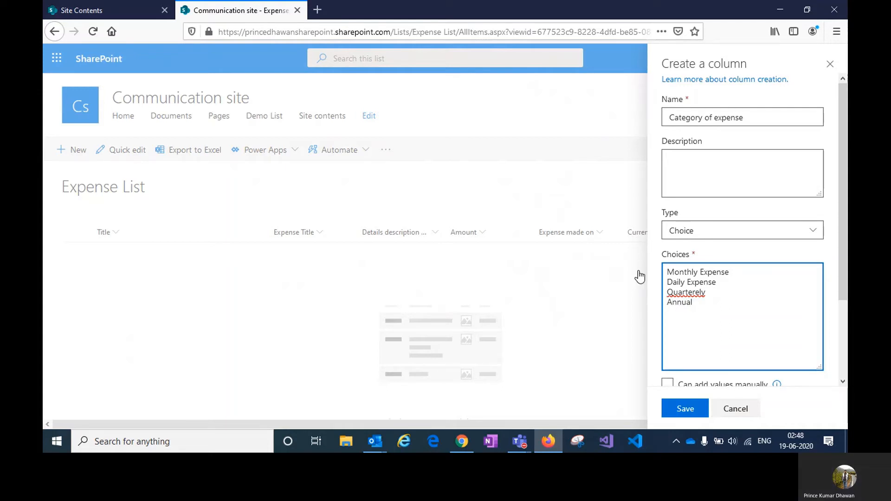
{"action": "type", "text": "yy"}
{"action": "key", "text": "Return"}
{"action": "type", "text": "Misce"}
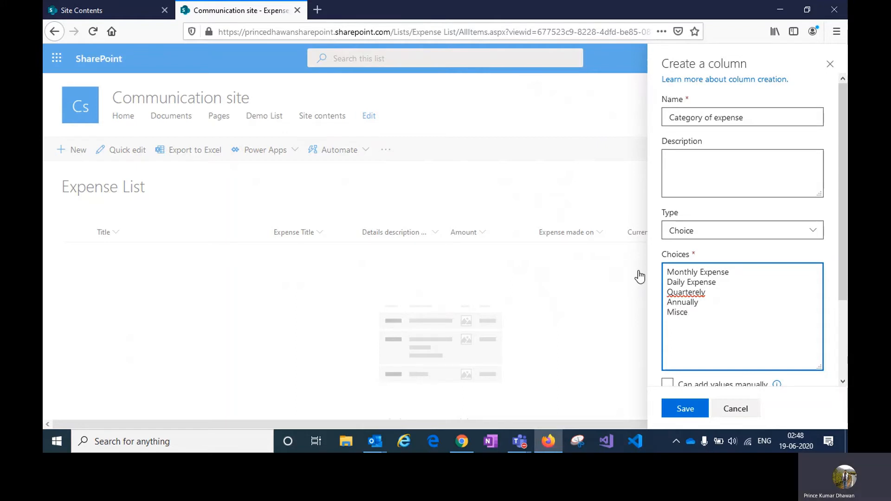
{"action": "type", "text": "llane"}
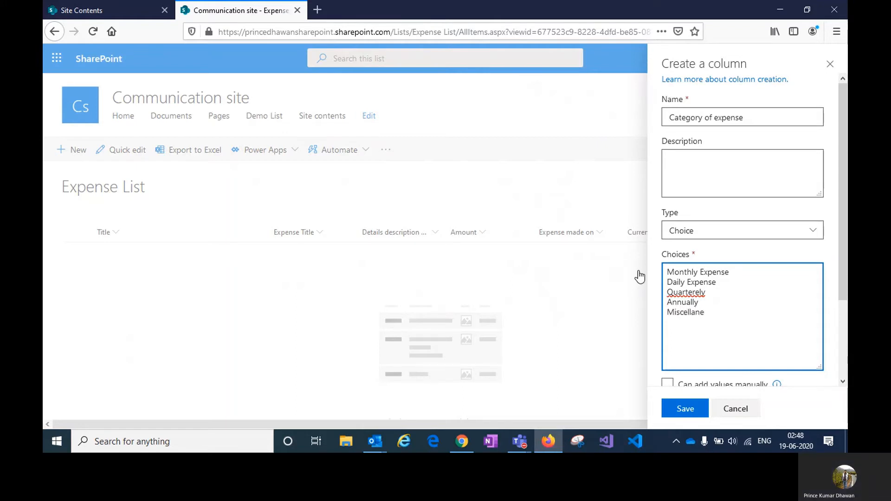
{"action": "type", "text": "ous"}
Step: Allow values to be added manually to the Category of expense column, review its additional options, and save it
{"action": "scroll", "coordinate": [722, 312], "scroll_direction": "down", "scroll_amount": 3}
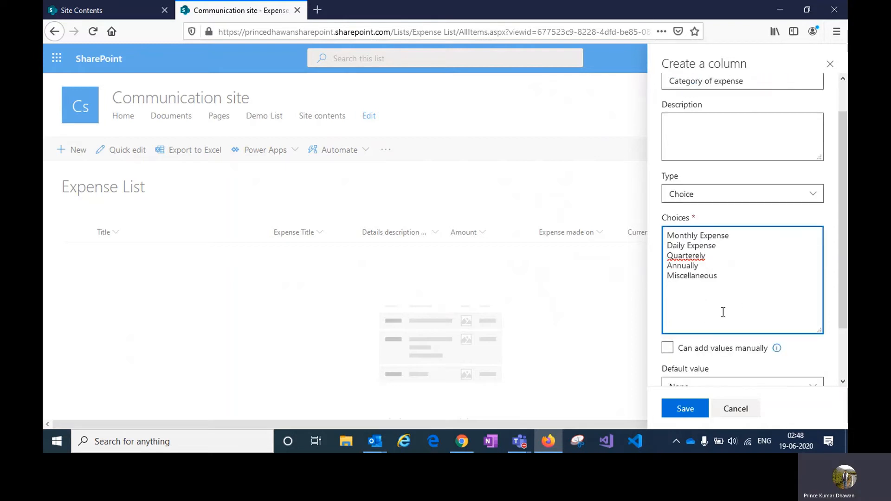
{"action": "left_click", "coordinate": [668, 287]}
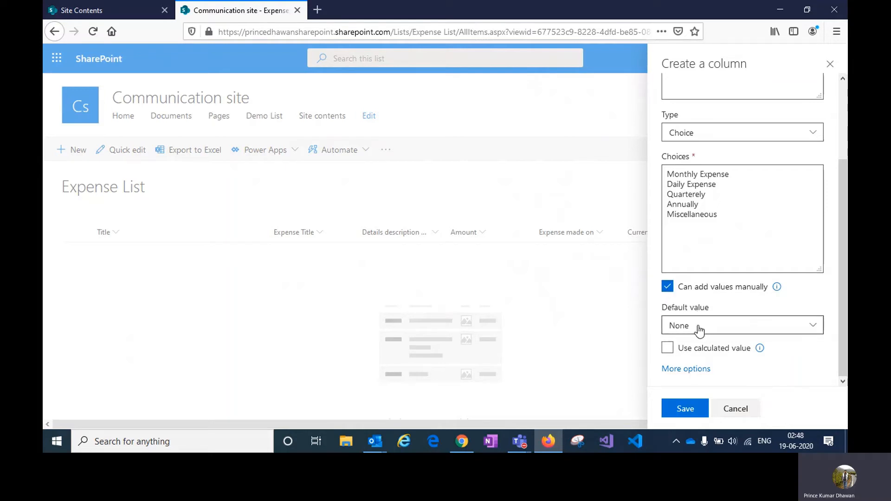
{"action": "left_click", "coordinate": [686, 369]}
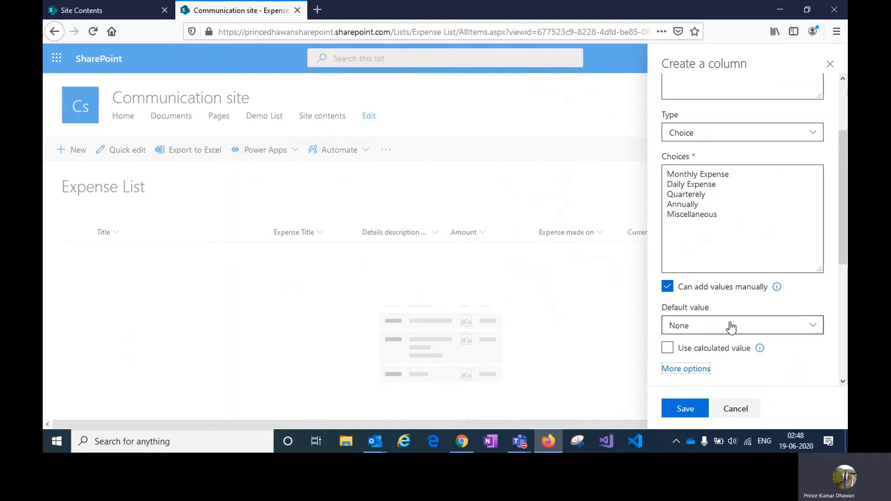
{"action": "scroll", "coordinate": [729, 320], "scroll_direction": "down", "scroll_amount": 5}
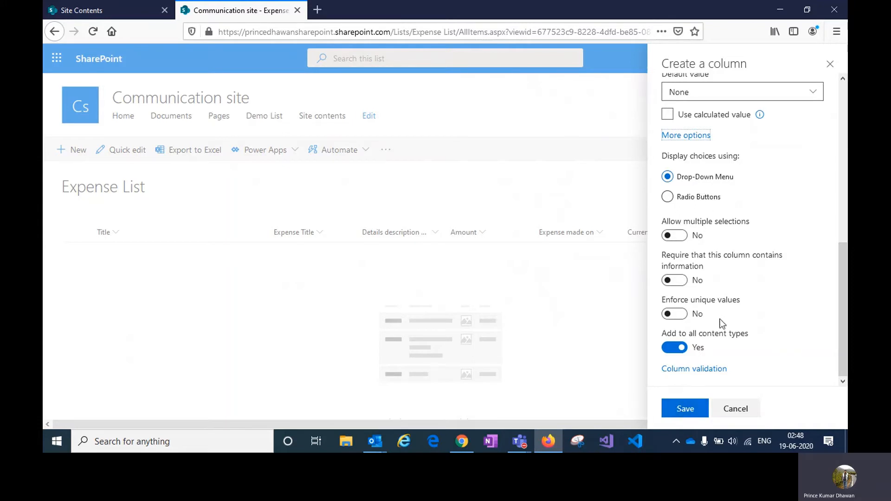
{"action": "left_click", "coordinate": [686, 409]}
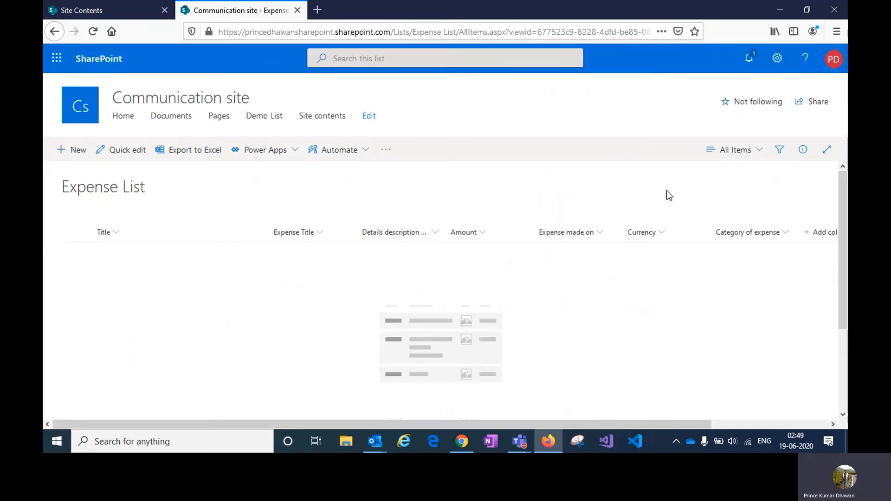
Step: Start a new item in the Expense List with Title "1" and Expense Title "Car loan EMI"
{"action": "left_click", "coordinate": [68, 153]}
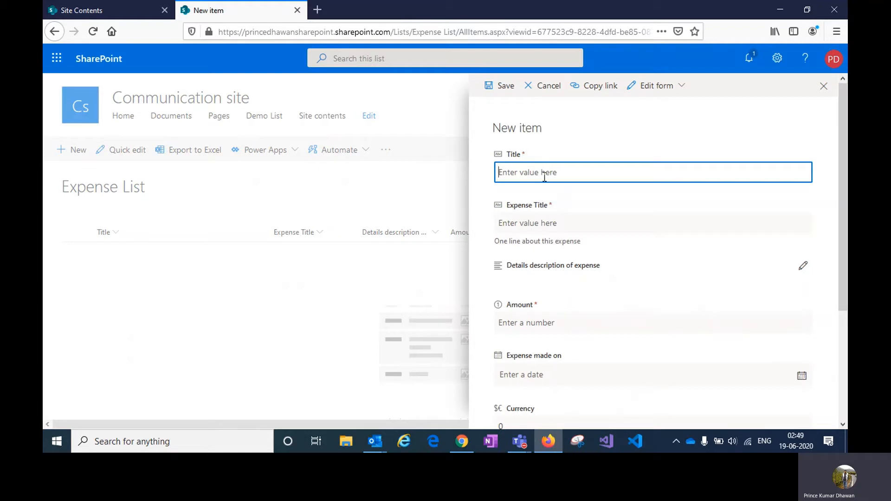
{"action": "type", "text": "1"}
{"action": "left_click", "coordinate": [554, 225]}
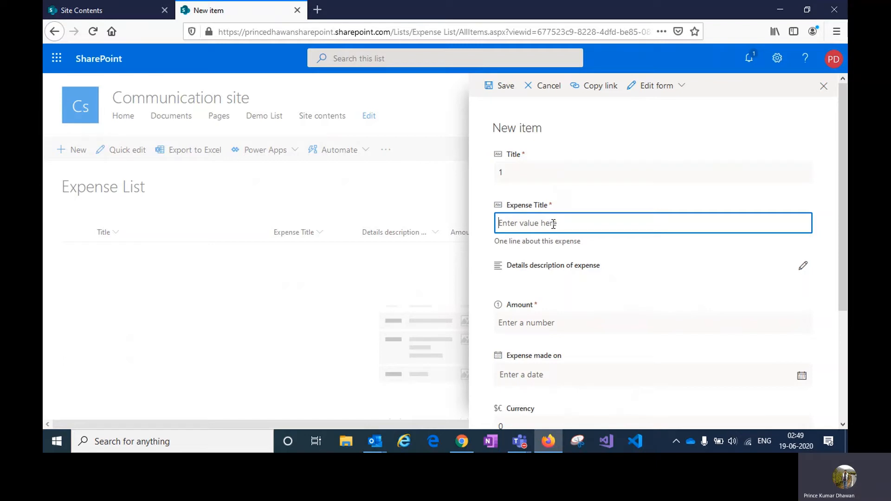
{"action": "type", "text": "Car loan EM"}
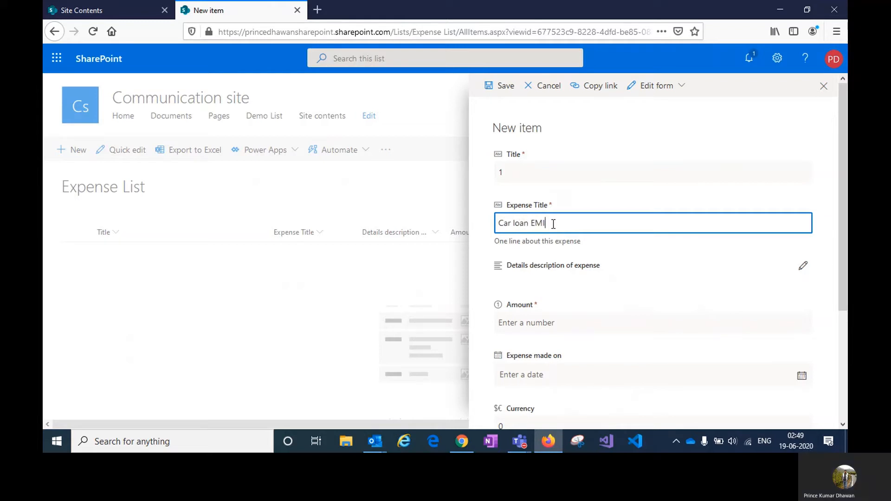
{"action": "type", "text": "I"}
Step: Enter "Paid car loan for the month of June." as the item's details description of expense
{"action": "scroll", "coordinate": [617, 188], "scroll_direction": "down", "scroll_amount": 3}
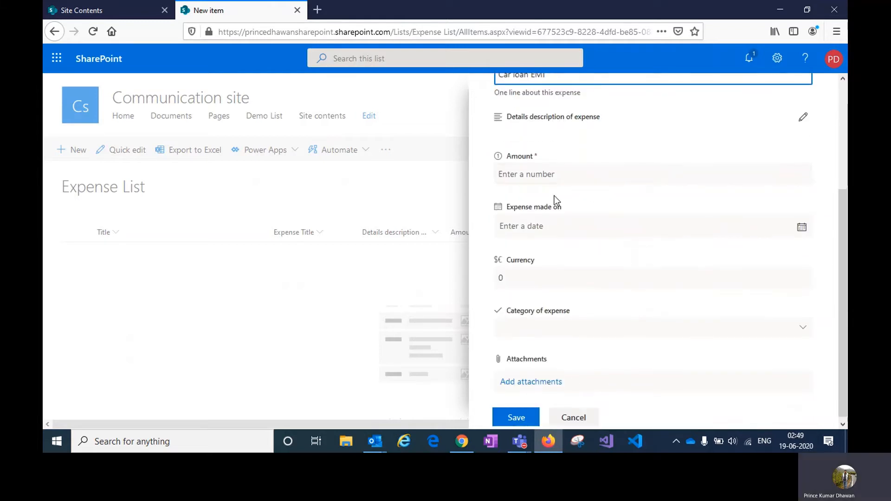
{"action": "scroll", "coordinate": [555, 196], "scroll_direction": "up", "scroll_amount": 2}
{"action": "left_click", "coordinate": [534, 204]}
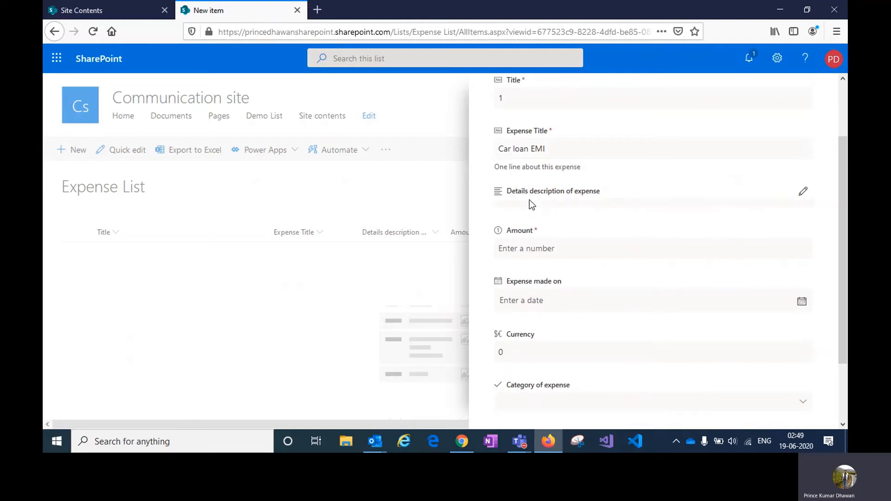
{"action": "left_click", "coordinate": [803, 192]}
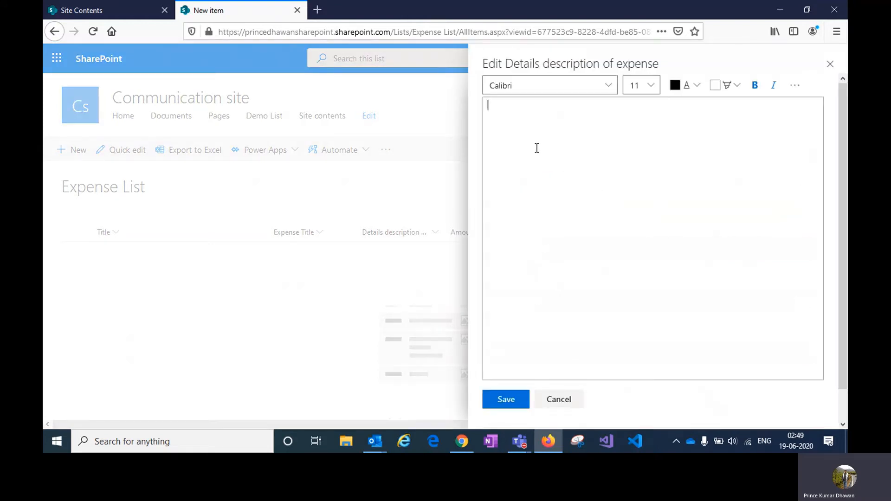
{"action": "type", "text": "Paid car loan fir the "}
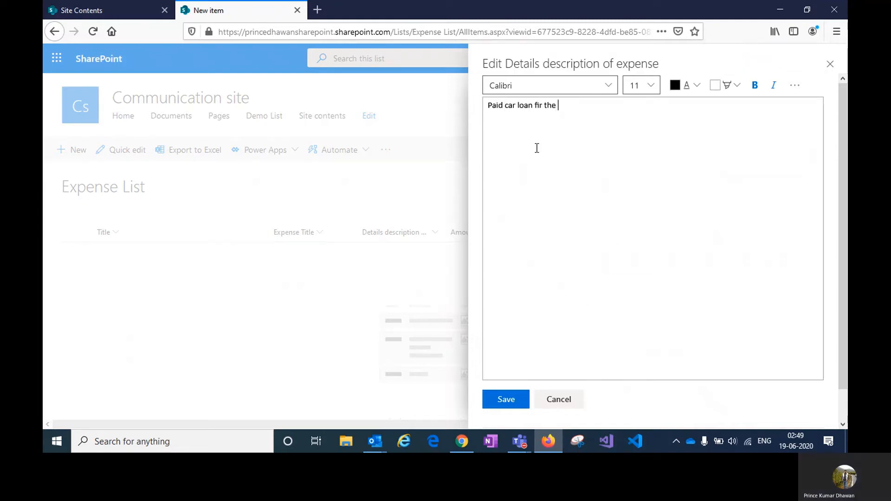
{"action": "type", "text": "month of June"}
{"action": "key", "text": "BackSpace"}
{"action": "type", "text": "o"}
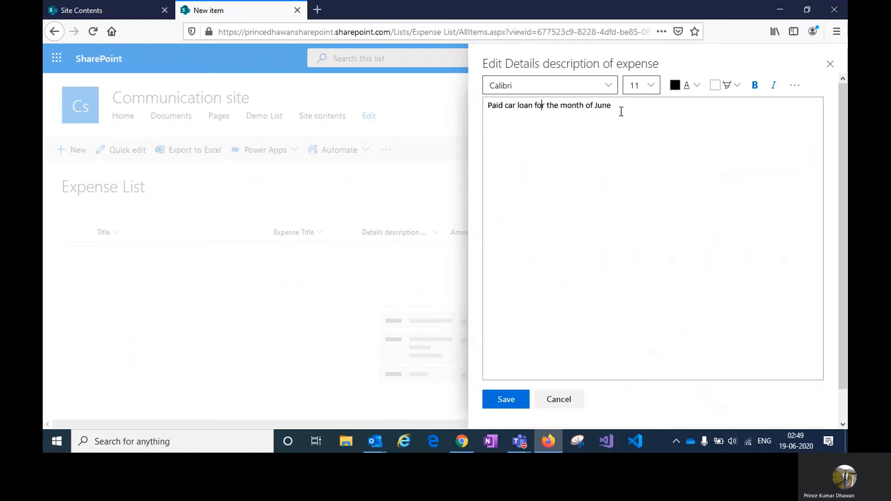
{"action": "left_click", "coordinate": [621, 111]}
{"action": "type", "text": "."}
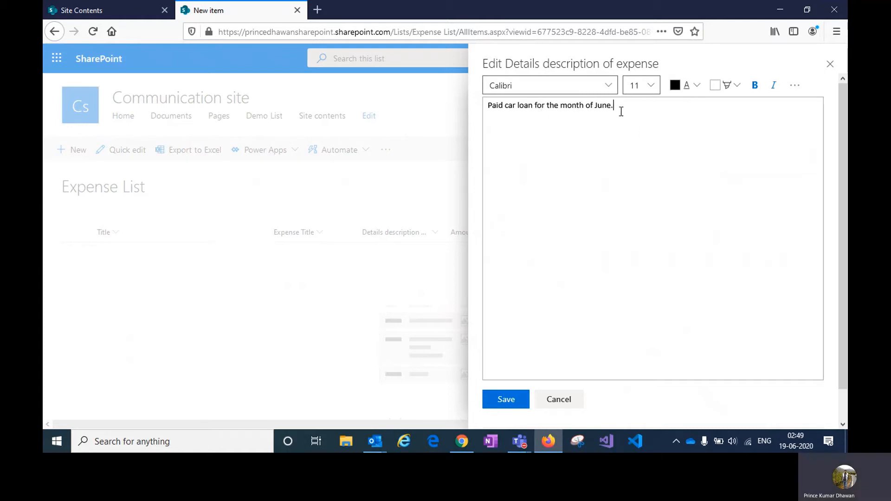
Step: Append "Paid Car load for the month of June." in dark green text with light blue highlighting, and save the description
{"action": "left_click", "coordinate": [696, 86]}
{"action": "left_click", "coordinate": [693, 130]}
{"action": "left_click", "coordinate": [727, 85]}
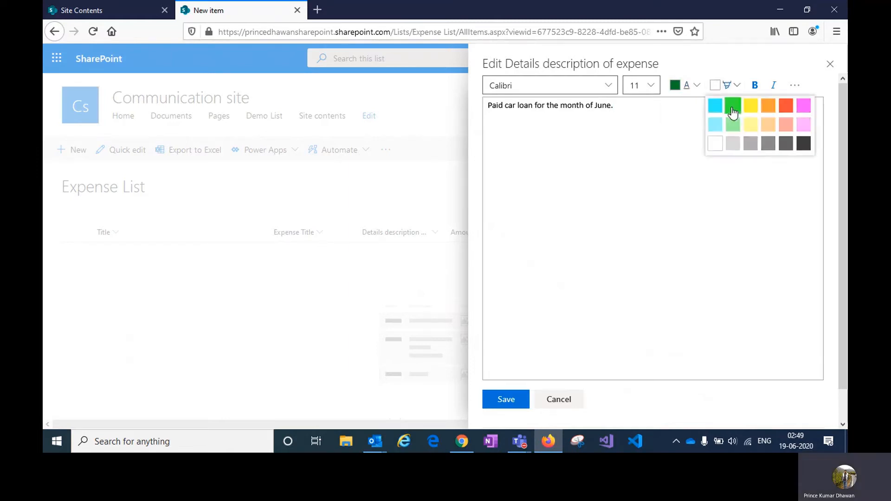
{"action": "left_click", "coordinate": [721, 128]}
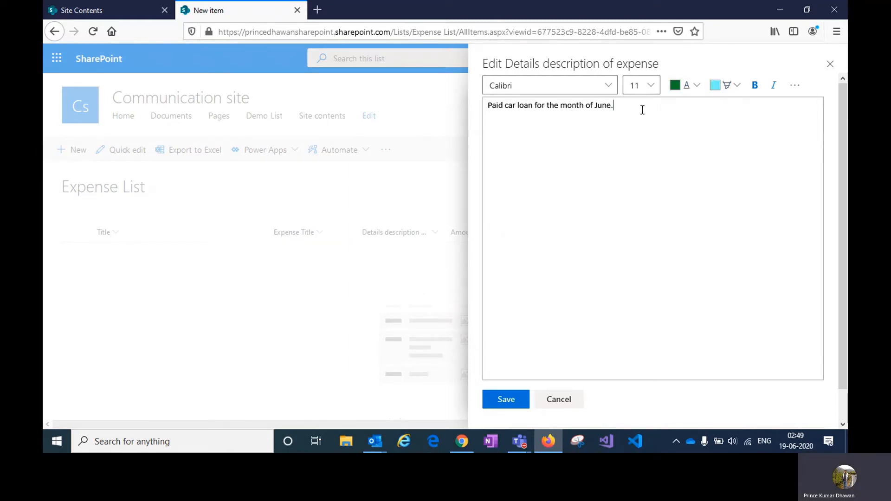
{"action": "type", "text": "Paid"}
{"action": "type", "text": " Car loadn"}
{"action": "key", "text": "BackSpace"}
{"action": "key", "text": "BackSpace"}
{"action": "type", "text": "for the month"}
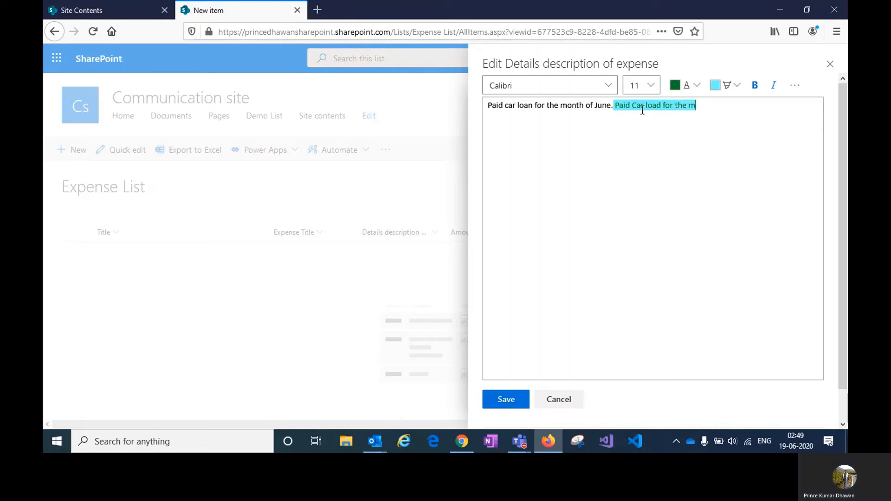
{"action": "type", "text": " of June."}
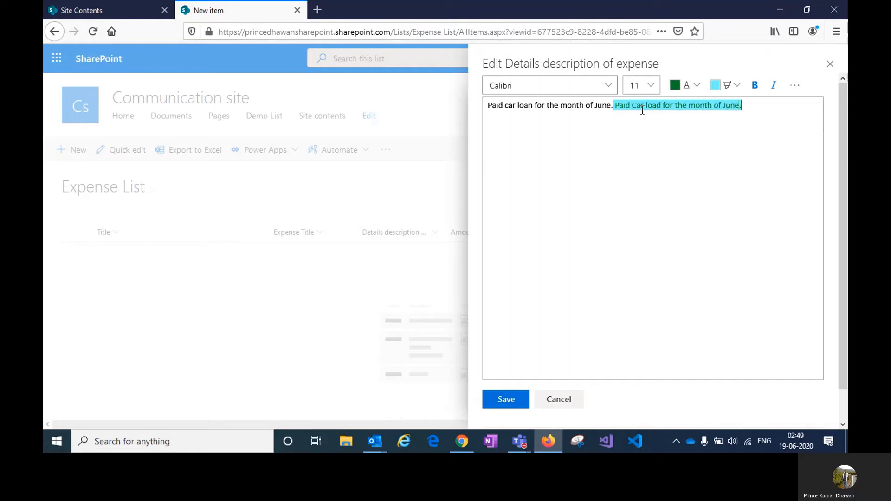
{"action": "left_click", "coordinate": [520, 403]}
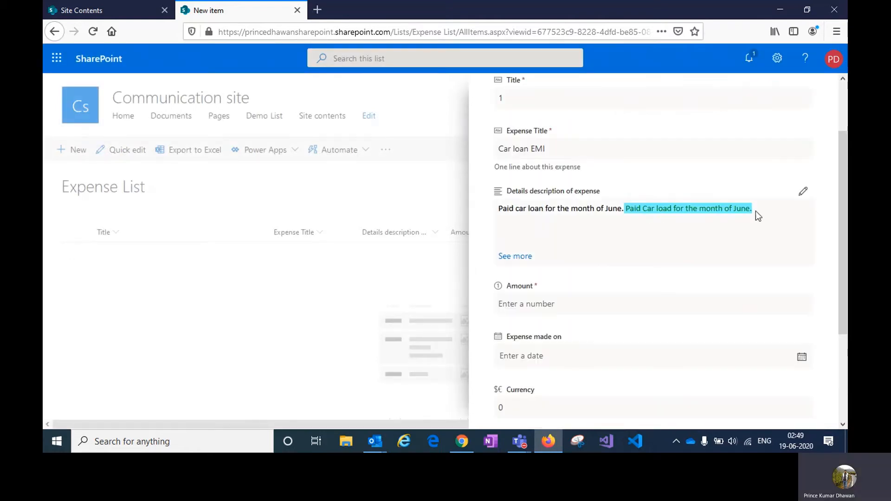
Step: Expand the full description, set the Amount to 10000, and set the Expense made on date to 6/18/2020
{"action": "left_click", "coordinate": [514, 257]}
{"action": "left_click", "coordinate": [541, 266]}
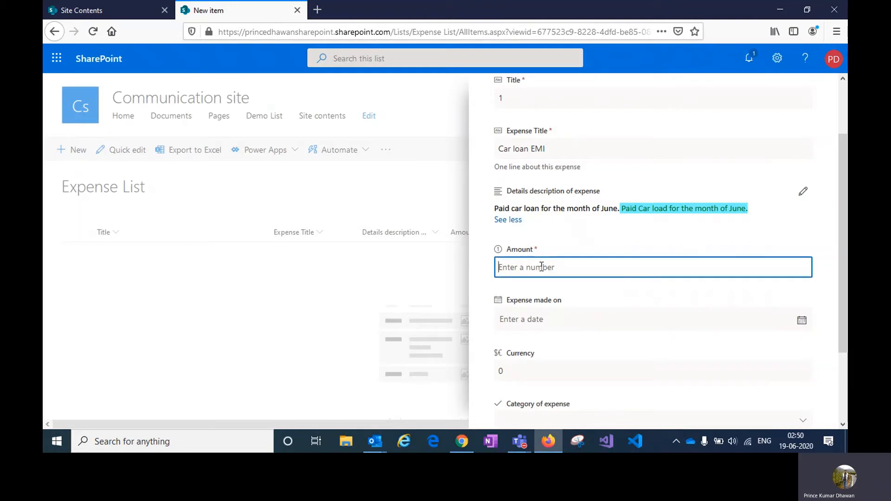
{"action": "type", "text": "10000"}
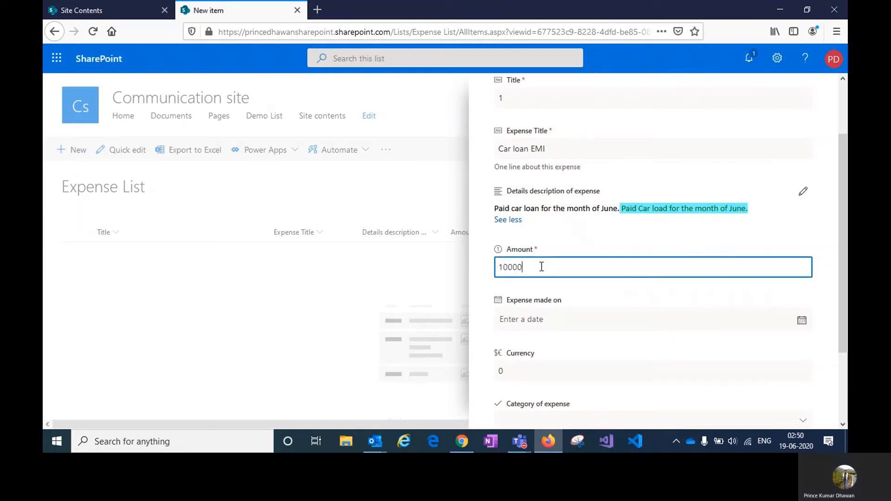
{"action": "scroll", "coordinate": [580, 255], "scroll_direction": "down", "scroll_amount": 3}
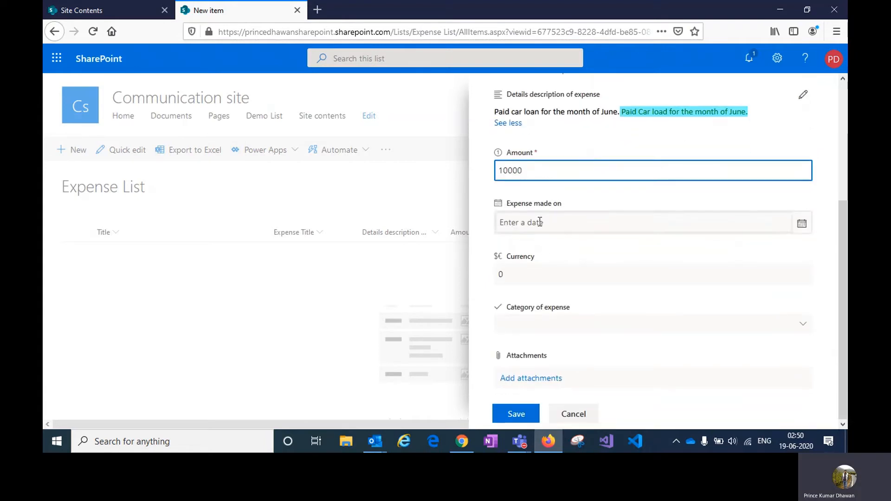
{"action": "left_click", "coordinate": [539, 222]}
{"action": "left_click", "coordinate": [799, 226]}
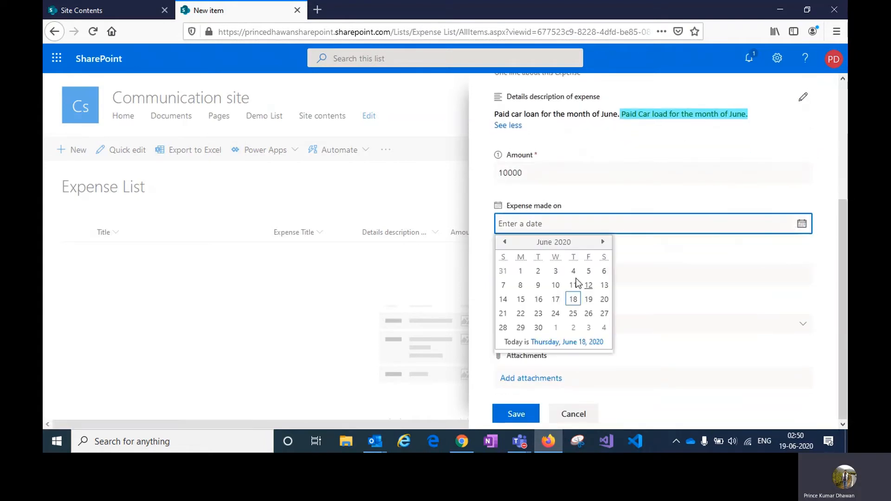
{"action": "left_click", "coordinate": [574, 301]}
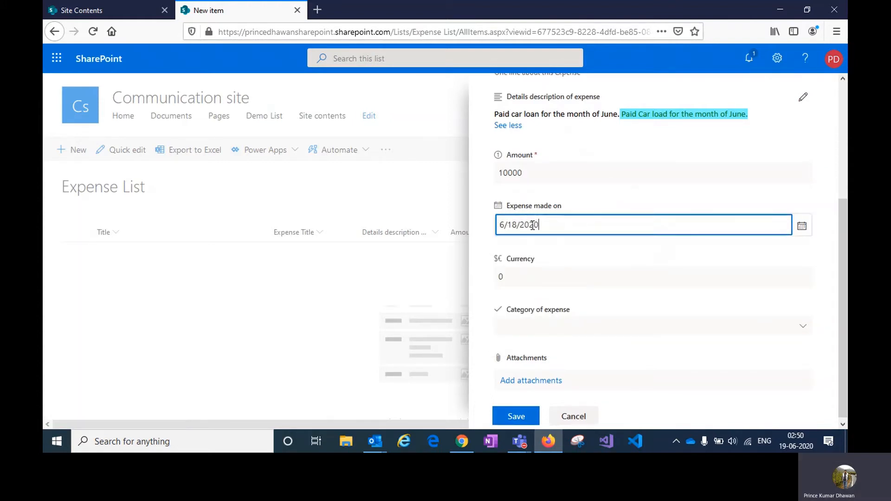
{"action": "left_click_drag", "start_coordinate": [538, 226], "coordinate": [496, 228]}
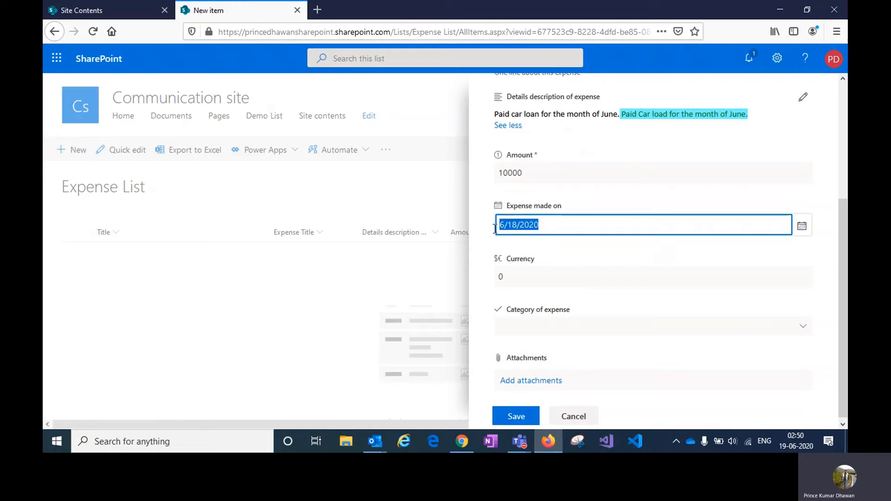
Step: Set Currency to 10000 and Category of expense to Monthly Expense, and save the new item
{"action": "left_click", "coordinate": [511, 276]}
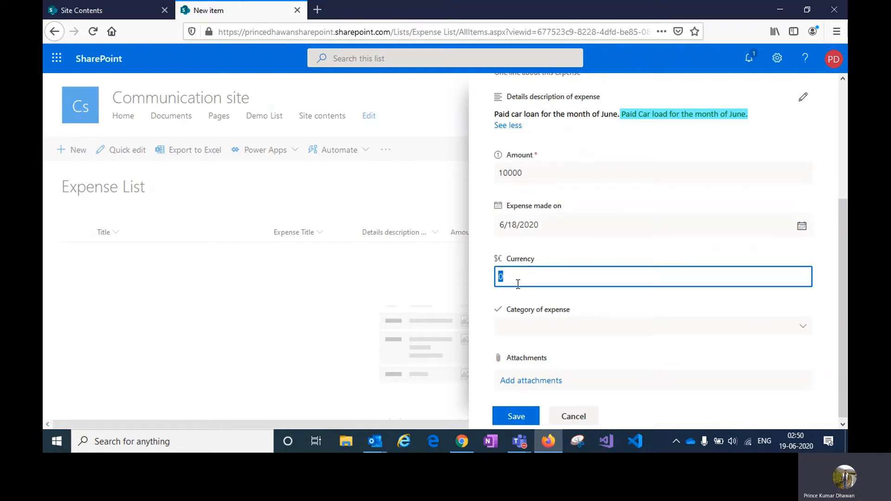
{"action": "type", "text": "10000"}
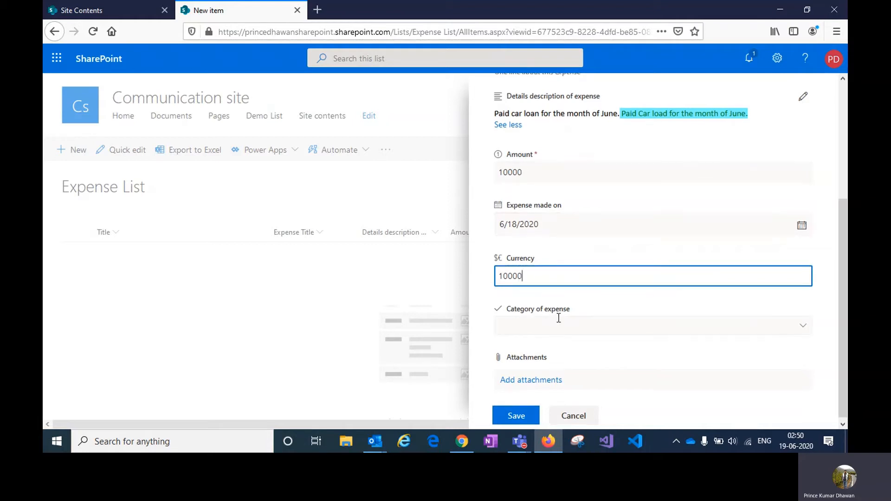
{"action": "left_click", "coordinate": [801, 325]}
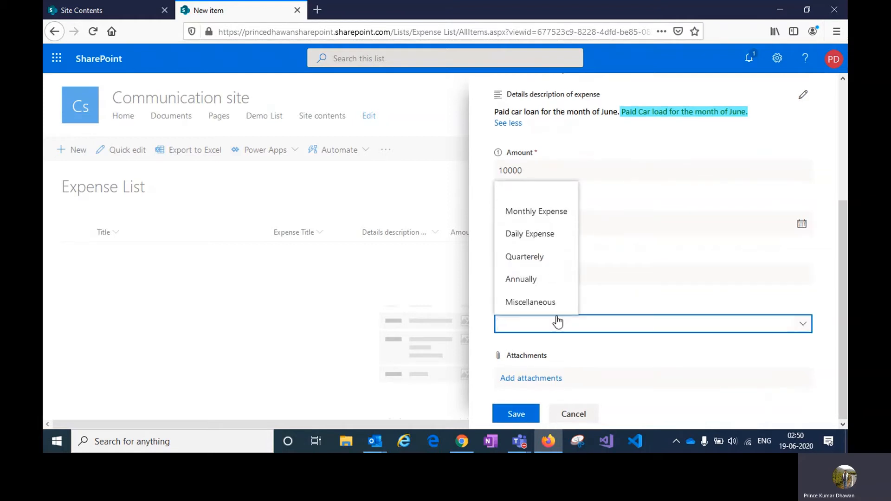
{"action": "left_click", "coordinate": [523, 214]}
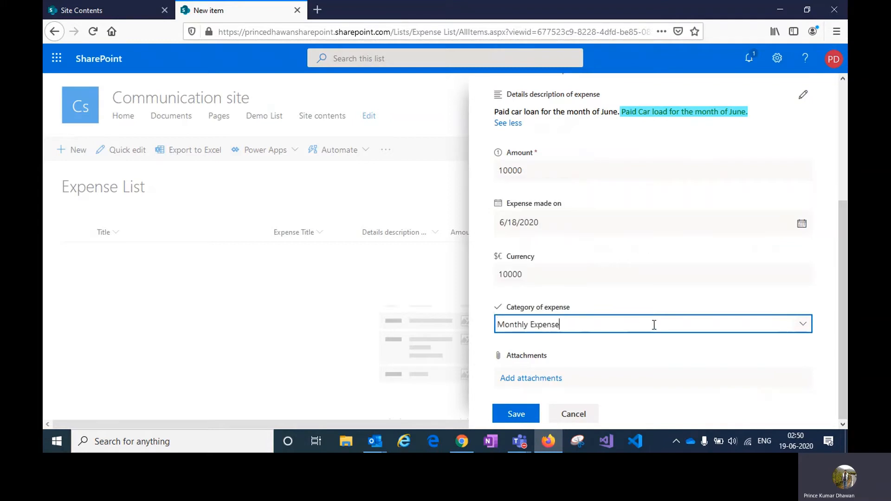
{"action": "left_click", "coordinate": [520, 414]}
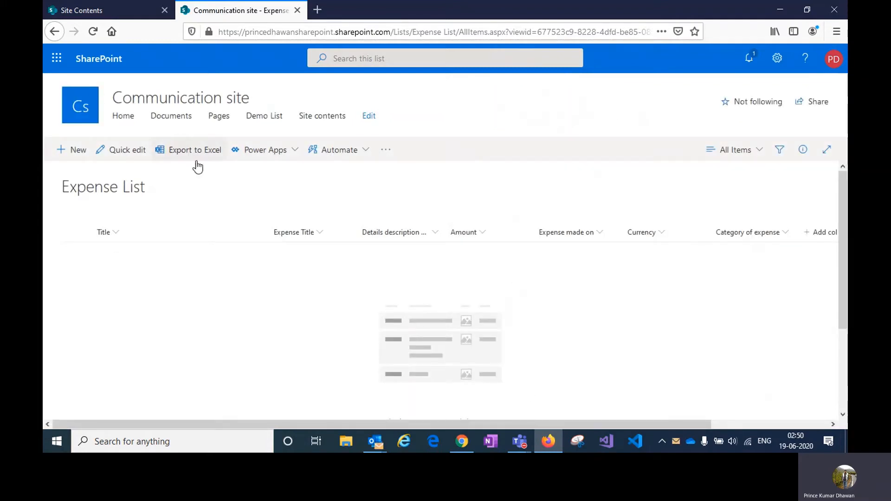
Step: Reload the Expense List and review the row of the newly added item
{"action": "left_click", "coordinate": [89, 33]}
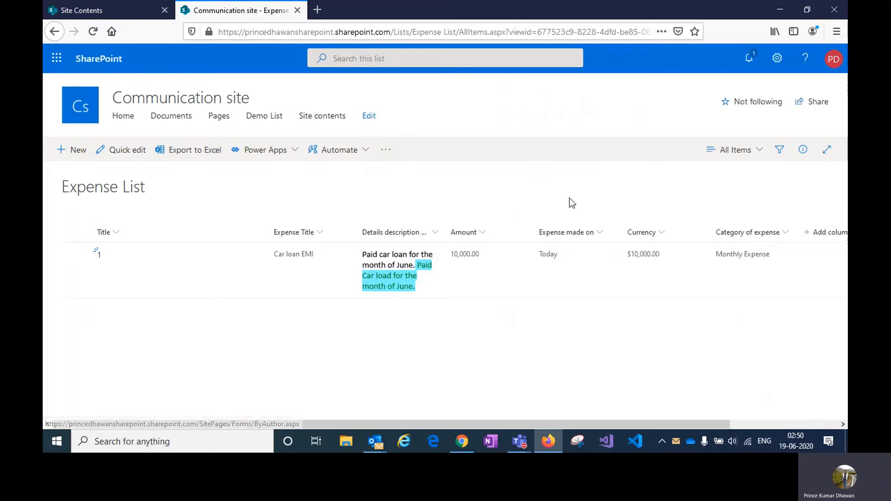
{"action": "left_click", "coordinate": [488, 255]}
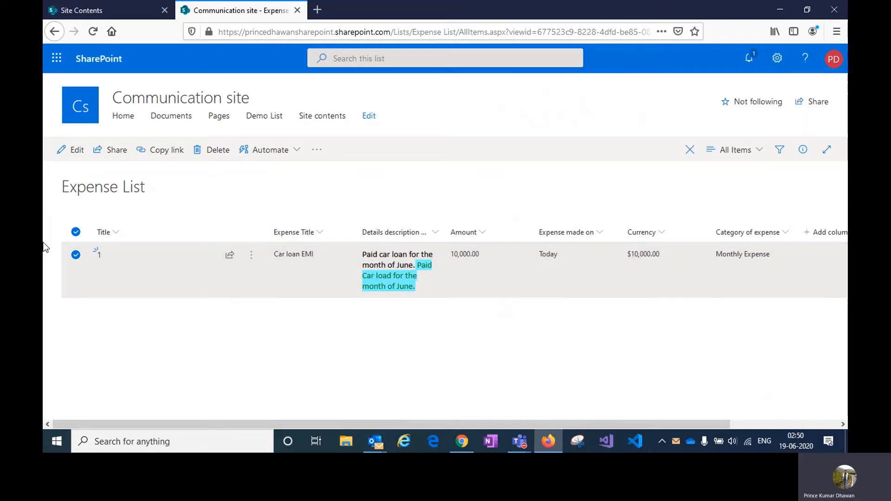
{"action": "left_click", "coordinate": [77, 259]}
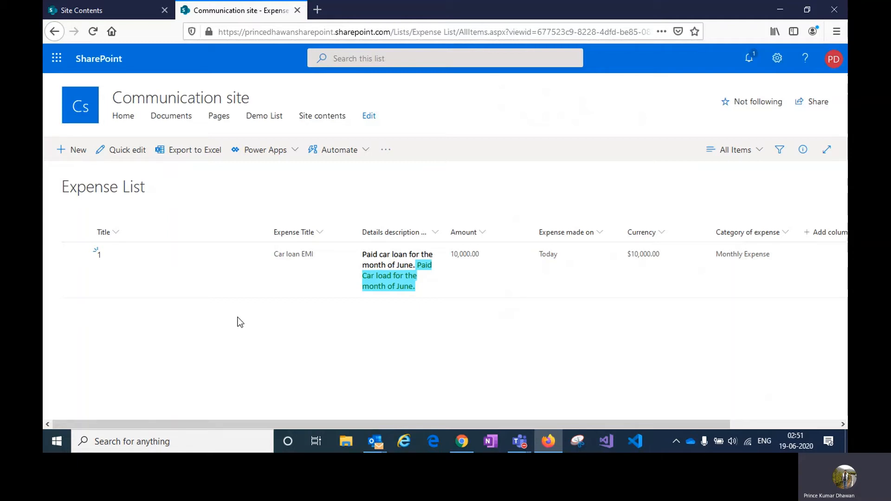
Step: Duplicate the Expense List browser tab and view the site contents in the copy
{"action": "right_click", "coordinate": [234, 10]}
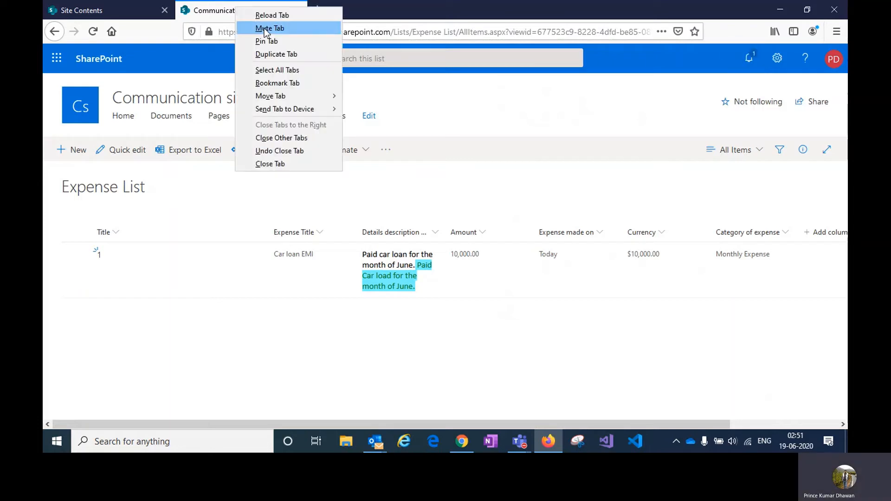
{"action": "left_click", "coordinate": [273, 54]}
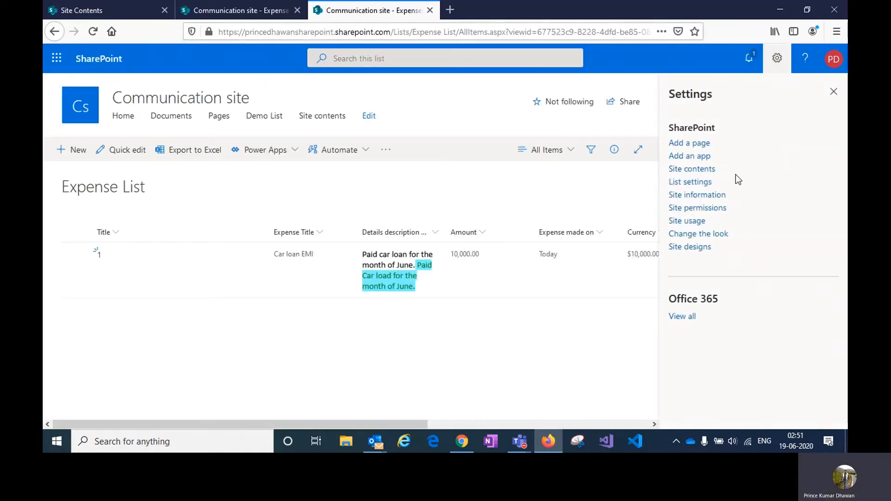
{"action": "left_click", "coordinate": [700, 170]}
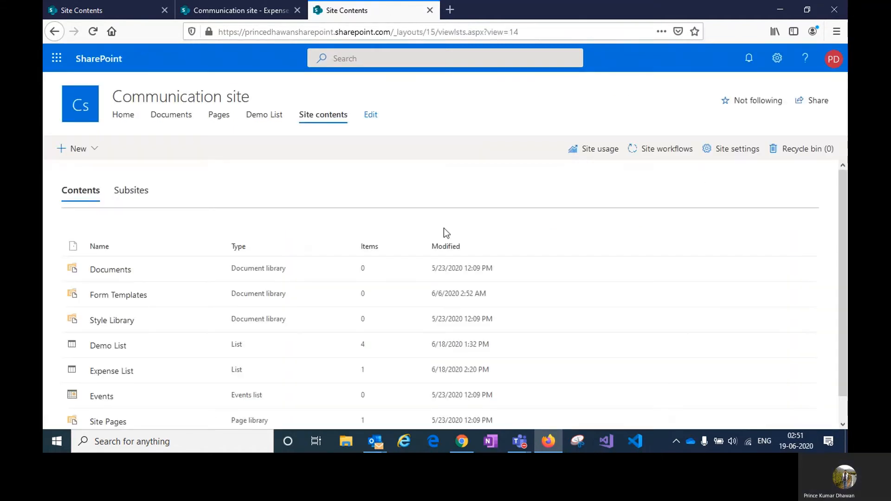
{"action": "scroll", "coordinate": [255, 315], "scroll_direction": "down", "scroll_amount": 1}
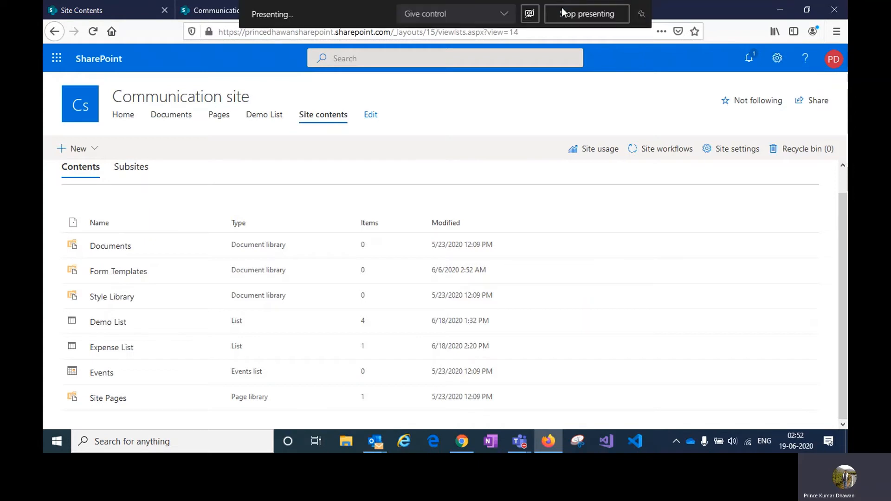
Step: Open the site settings and view the Storage Metrics of the site collection
{"action": "left_click", "coordinate": [775, 61]}
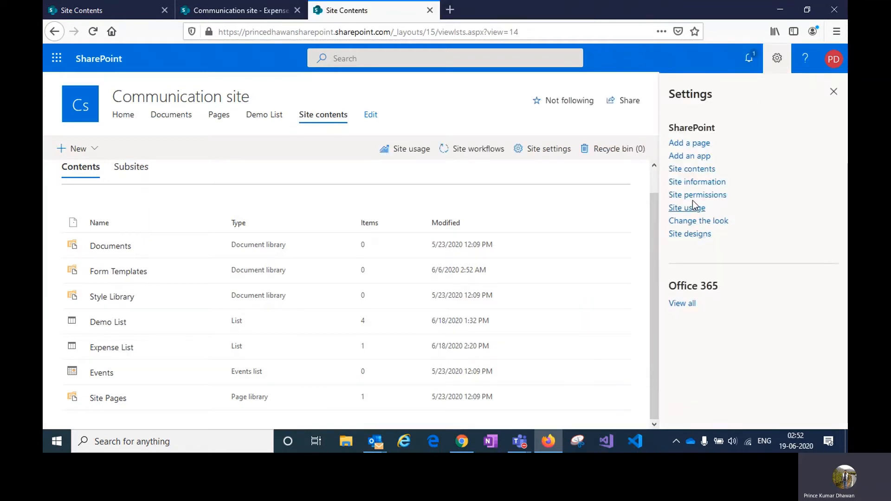
{"action": "left_click", "coordinate": [546, 150]}
{"action": "scroll", "coordinate": [560, 328], "scroll_direction": "down", "scroll_amount": 2}
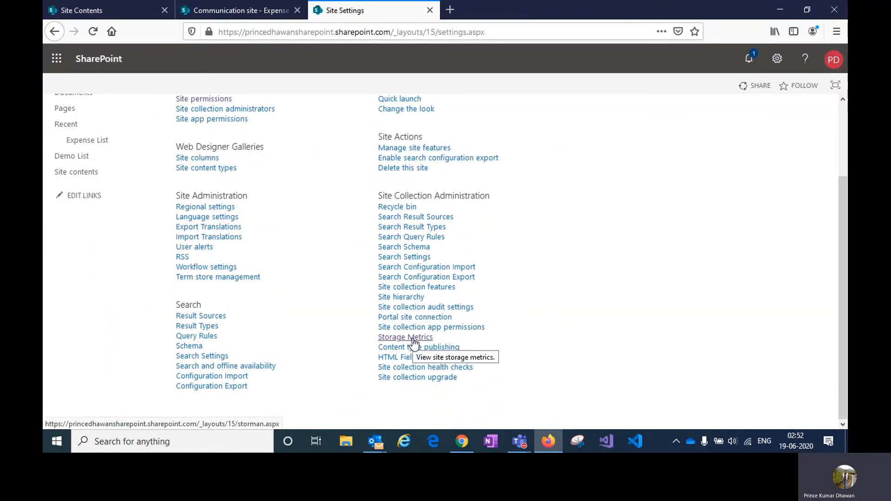
{"action": "left_click", "coordinate": [413, 341]}
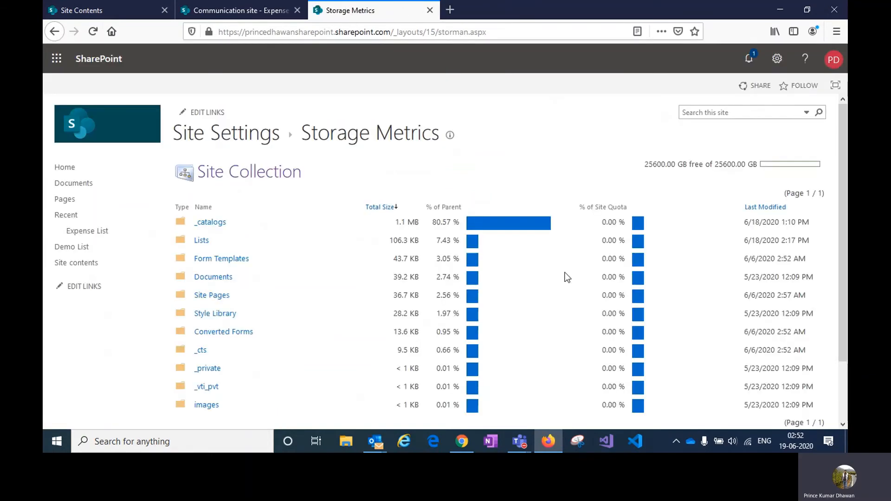
Step: Review the site collection's Storage Metrics, highlight the free storage figure, and return to Site Settings
{"action": "scroll", "coordinate": [336, 274], "scroll_direction": "down", "scroll_amount": 2}
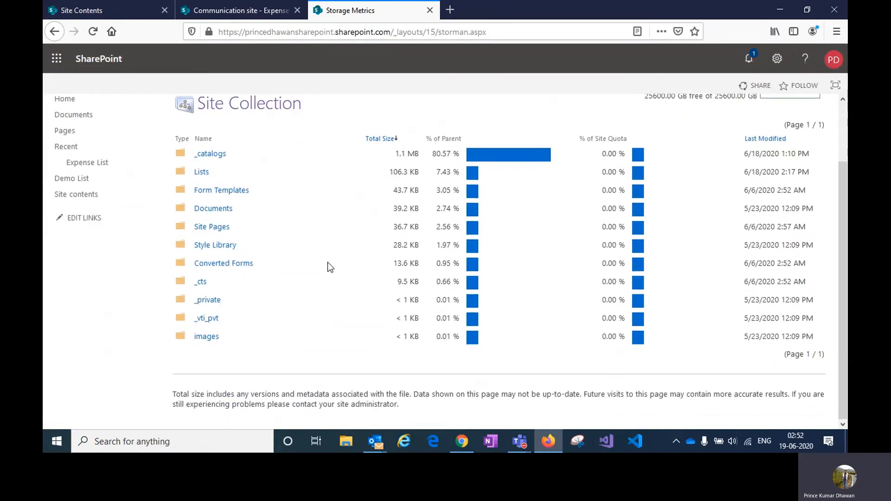
{"action": "scroll", "coordinate": [455, 343], "scroll_direction": "up", "scroll_amount": 2}
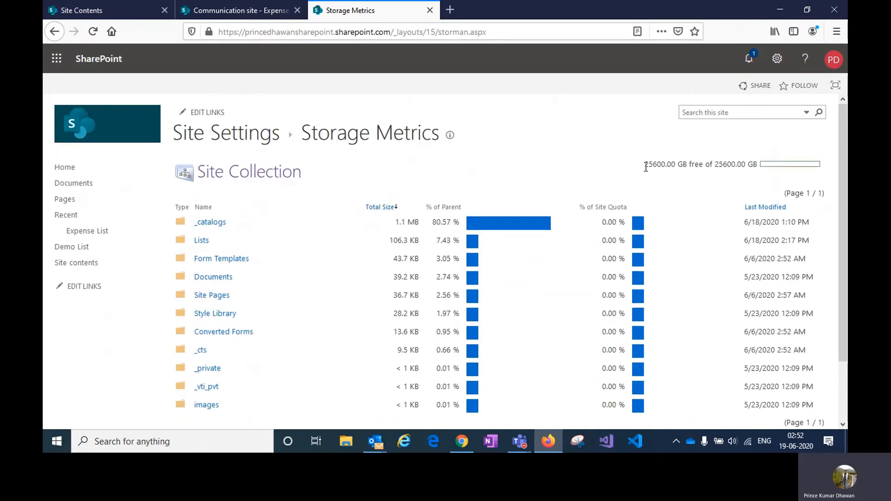
{"action": "left_click_drag", "start_coordinate": [643, 165], "coordinate": [757, 166]}
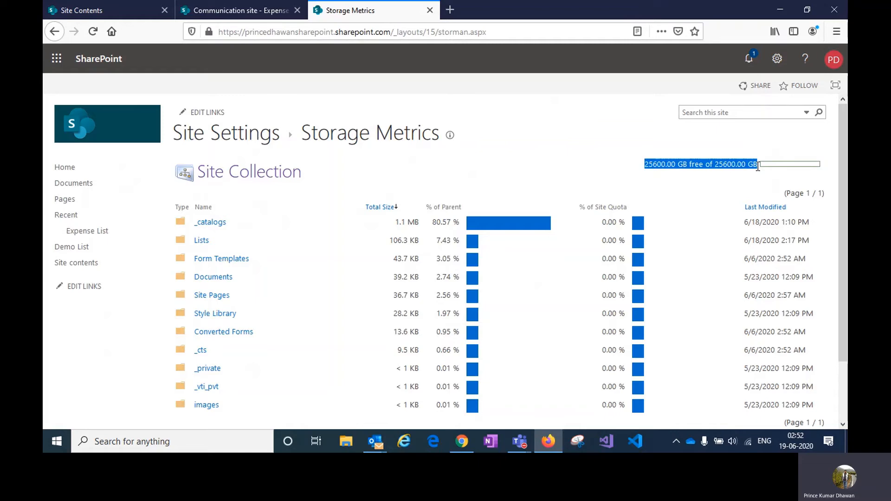
{"action": "left_click", "coordinate": [55, 33]}
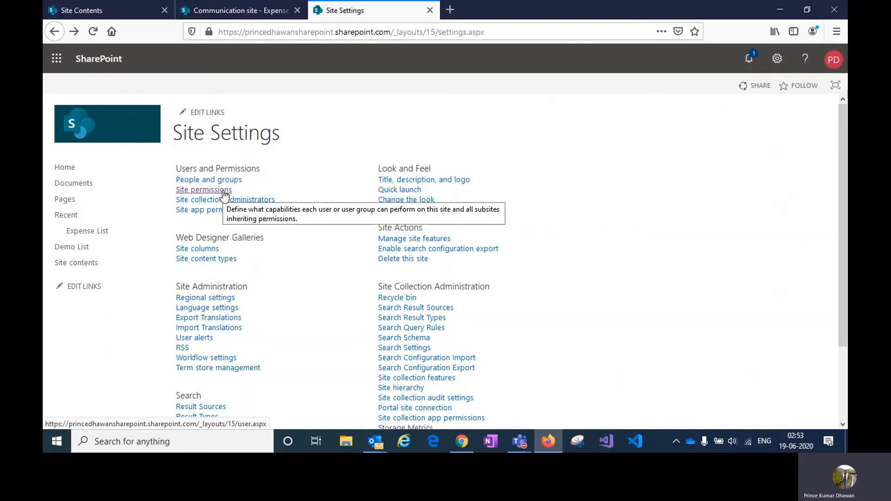
Step: In the Expense List, edit the Car loan EMI item to attach Youtube_Pic.jpg from the Desktop, and save it
{"action": "left_click", "coordinate": [242, 11]}
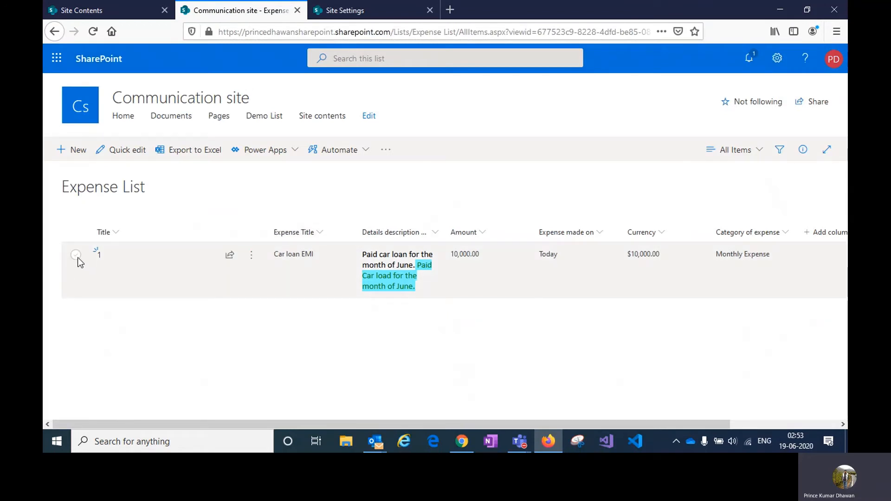
{"action": "left_click", "coordinate": [76, 256]}
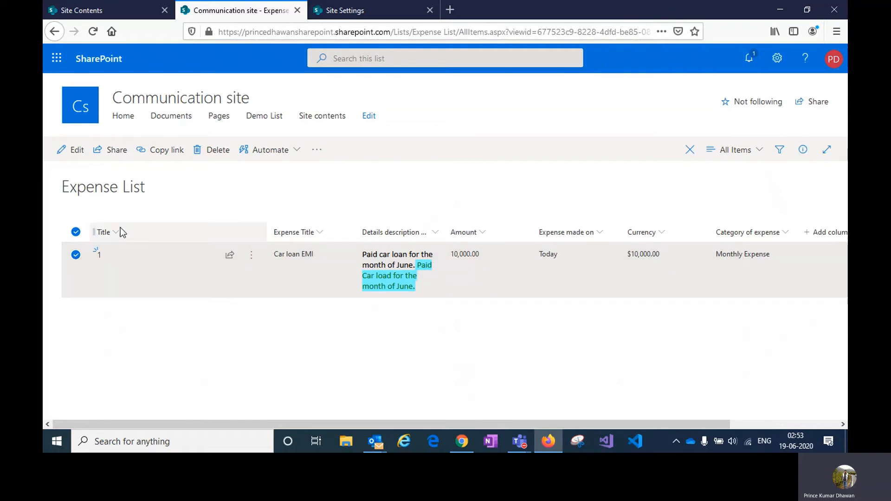
{"action": "left_click", "coordinate": [74, 153]}
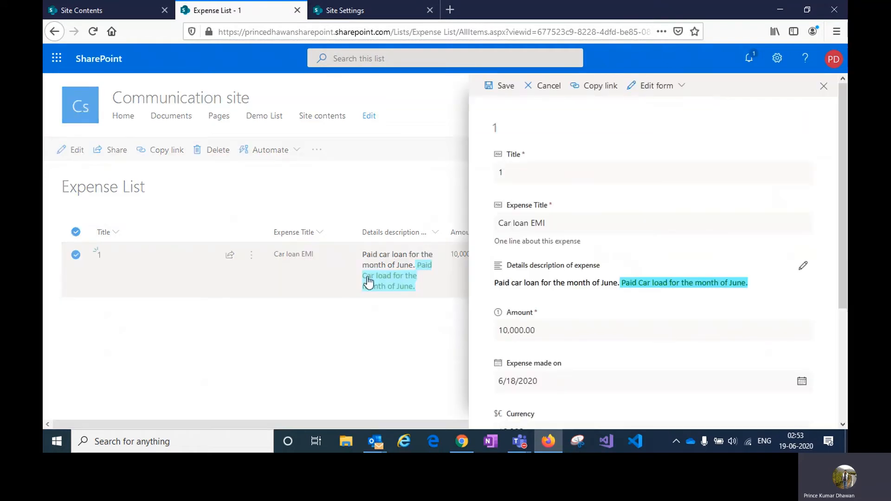
{"action": "scroll", "coordinate": [556, 307], "scroll_direction": "down", "scroll_amount": 3}
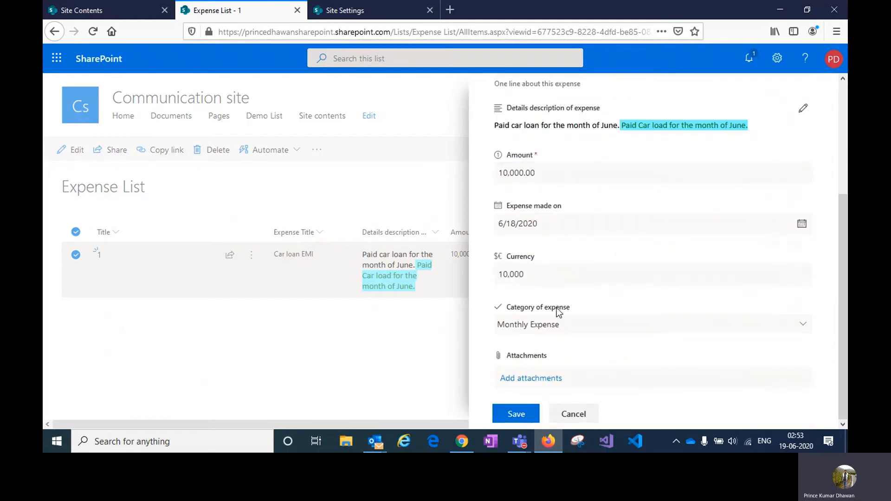
{"action": "left_click", "coordinate": [526, 379]}
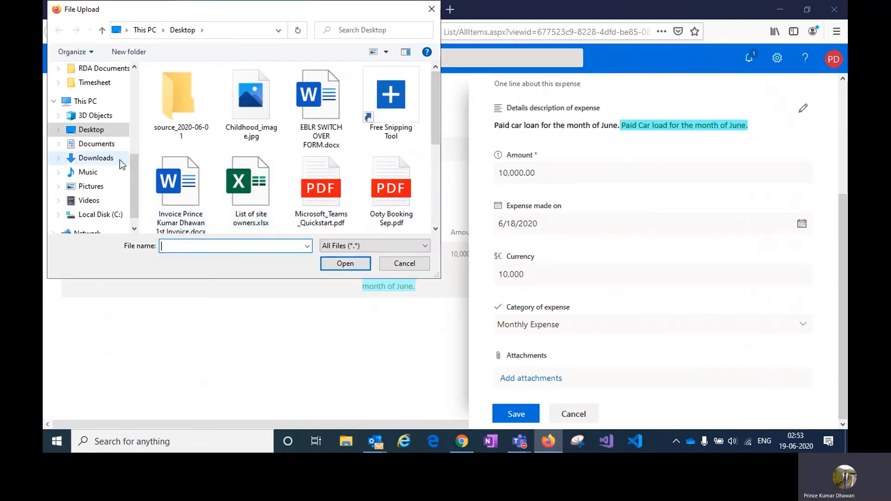
{"action": "scroll", "coordinate": [116, 160], "scroll_direction": "up", "scroll_amount": 2}
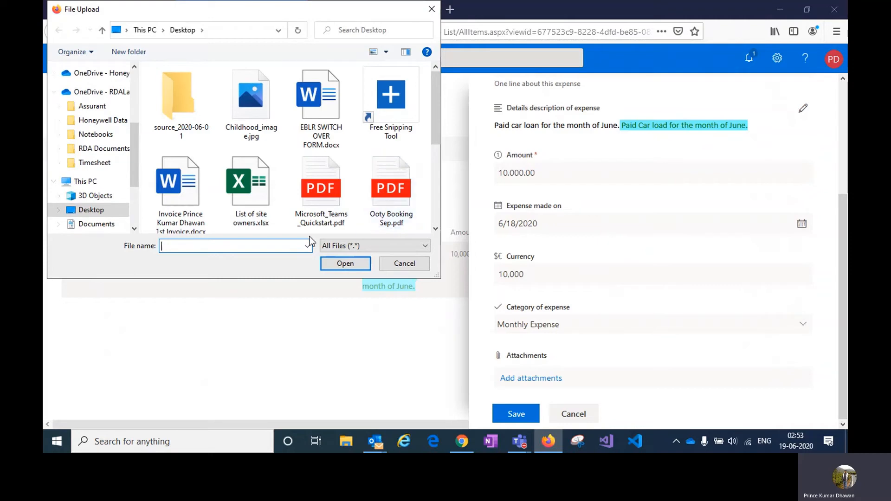
{"action": "scroll", "coordinate": [377, 203], "scroll_direction": "down", "scroll_amount": 2}
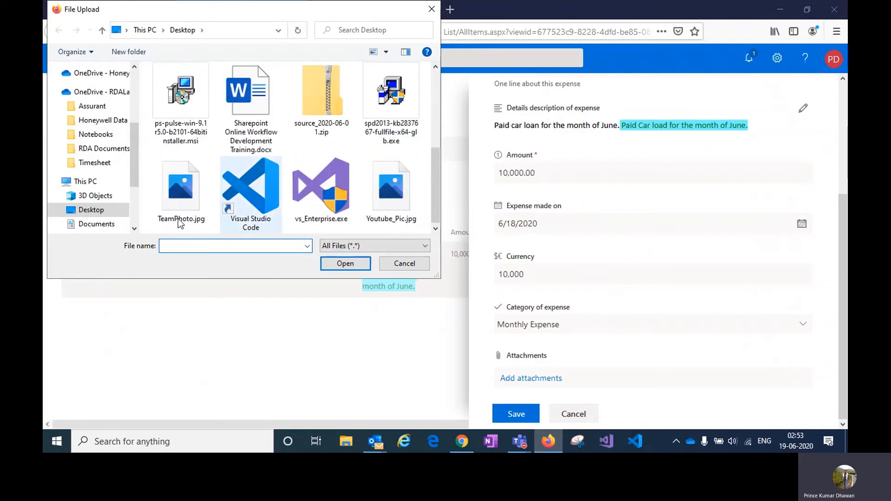
{"action": "left_click", "coordinate": [173, 199]}
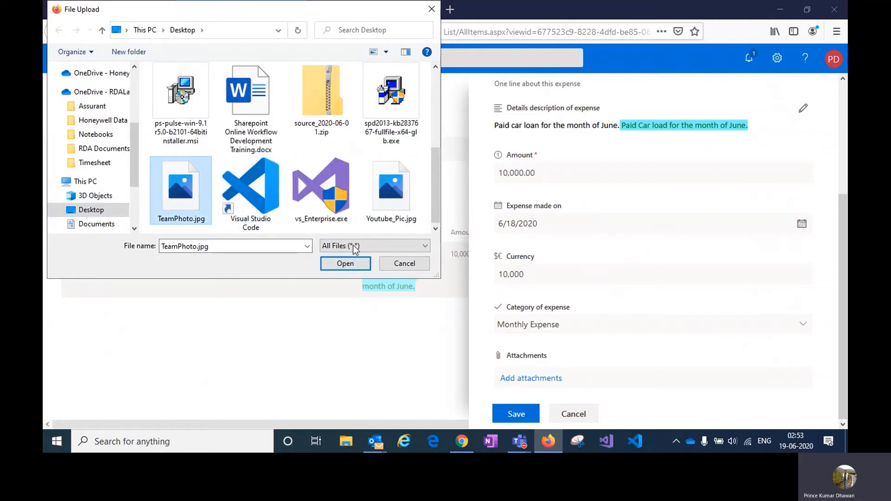
{"action": "left_click", "coordinate": [384, 204]}
{"action": "left_click", "coordinate": [325, 263]}
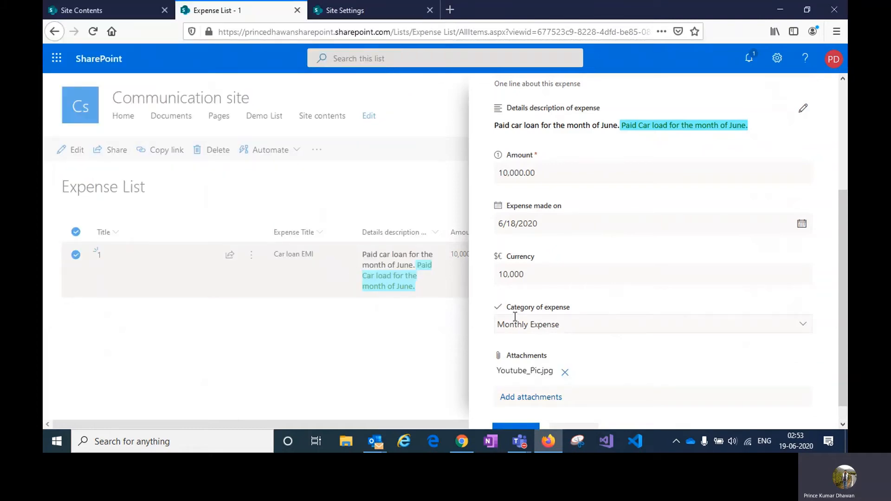
{"action": "scroll", "coordinate": [605, 375], "scroll_direction": "down", "scroll_amount": 1}
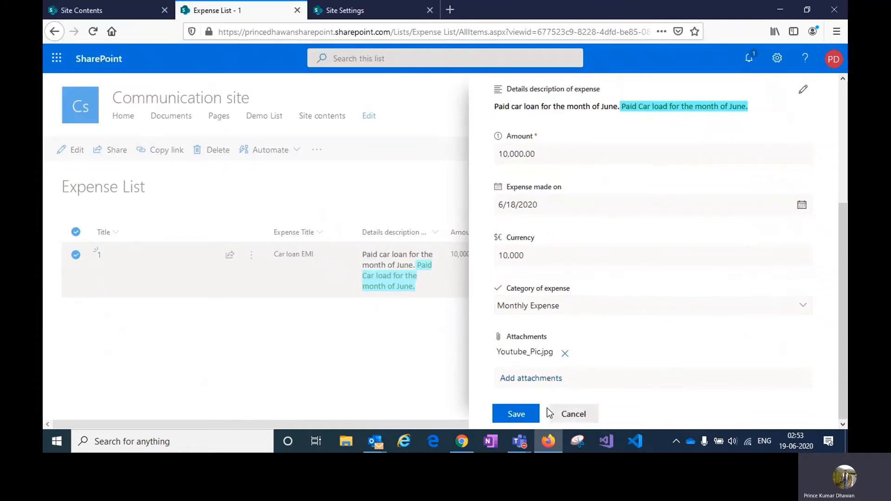
{"action": "left_click", "coordinate": [513, 415]}
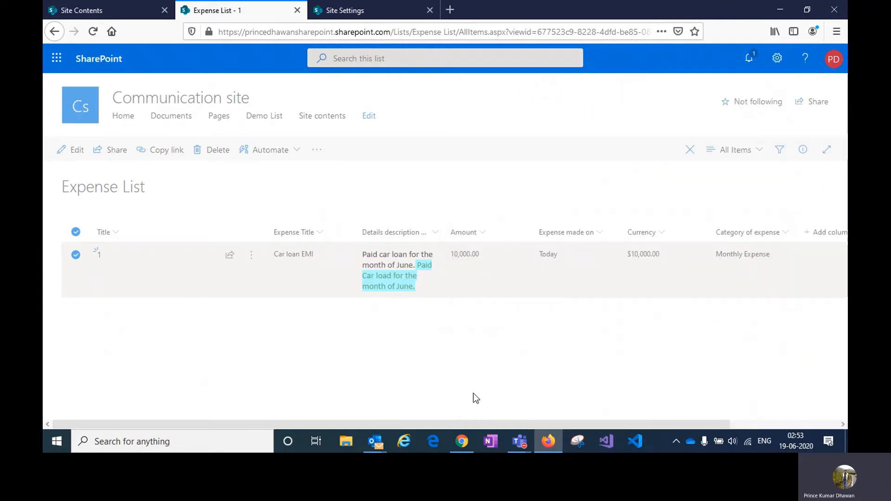
Step: Review the list's columns, check the attachment in the Car loan EMI item's edit form, and cancel without changes
{"action": "mouse_move", "coordinate": [327, 423]}
{"action": "left_mouse_down"}
{"action": "mouse_move", "coordinate": [441, 422]}
{"action": "mouse_move", "coordinate": [223, 428]}
{"action": "mouse_move", "coordinate": [332, 432]}
{"action": "left_mouse_up"}
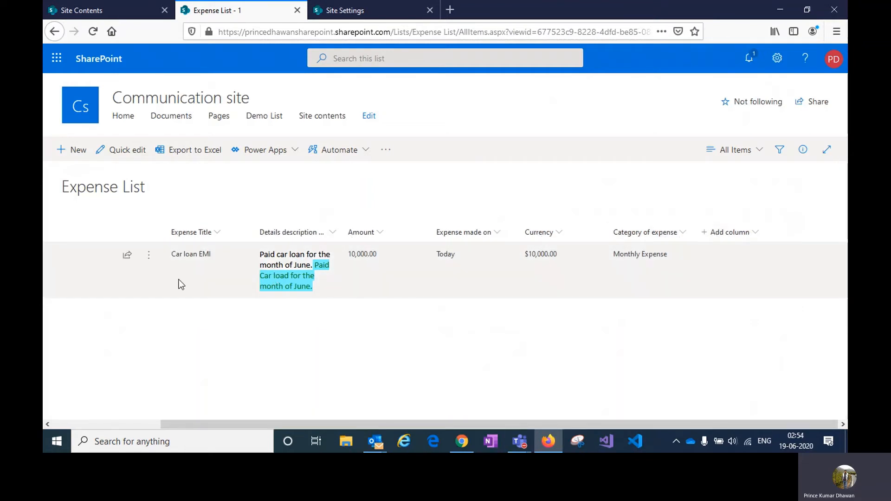
{"action": "left_click_drag", "start_coordinate": [212, 425], "coordinate": [96, 280]}
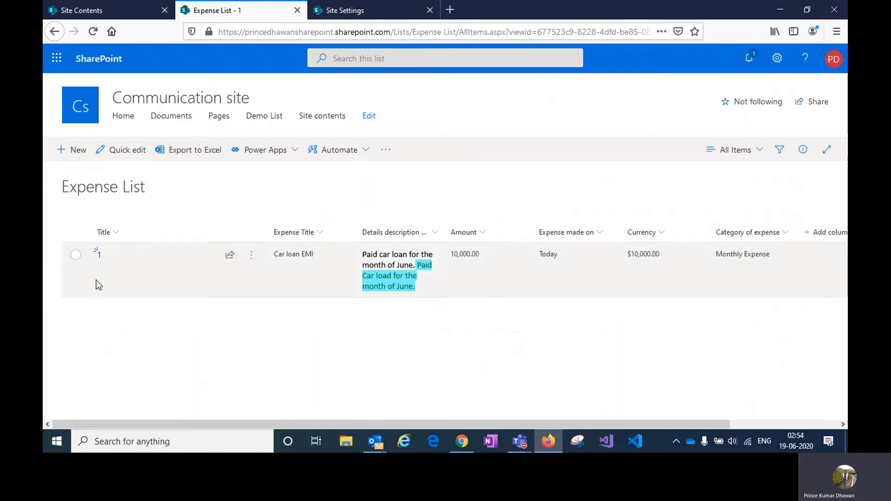
{"action": "left_click", "coordinate": [76, 256]}
{"action": "left_click", "coordinate": [65, 149]}
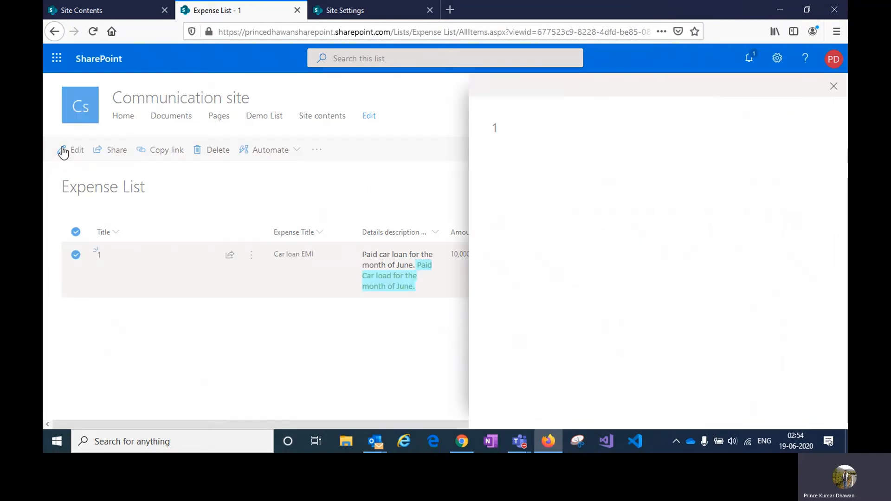
{"action": "scroll", "coordinate": [571, 300], "scroll_direction": "down", "scroll_amount": 4}
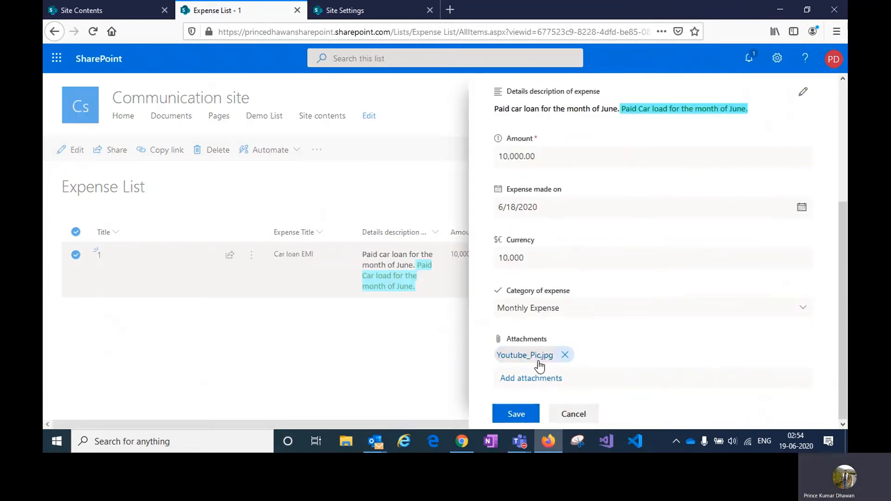
{"action": "left_click", "coordinate": [573, 414]}
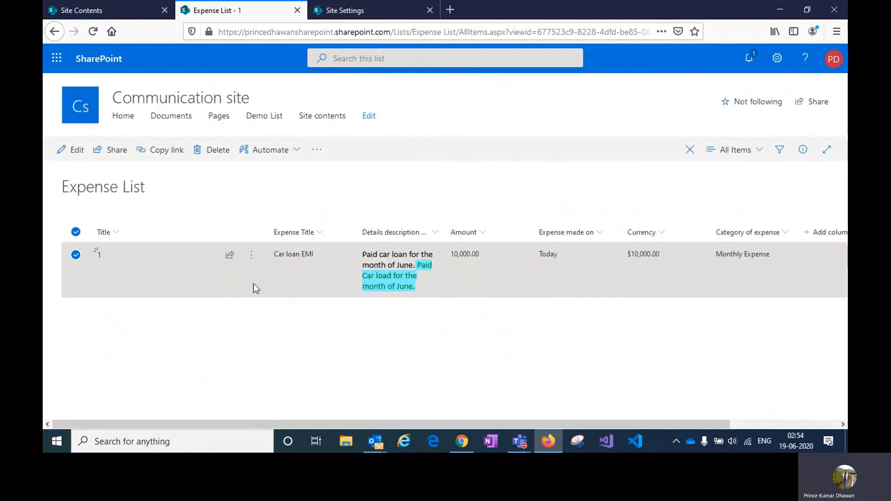
{"action": "left_click_drag", "start_coordinate": [430, 424], "coordinate": [175, 396]}
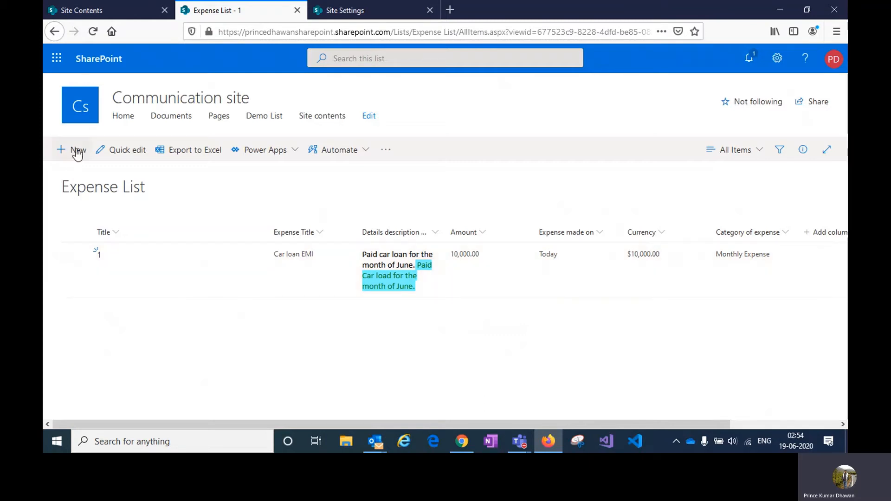
Step: Open a blank new item form for the Expense List, review its fields, and close it without saving
{"action": "left_click", "coordinate": [74, 149]}
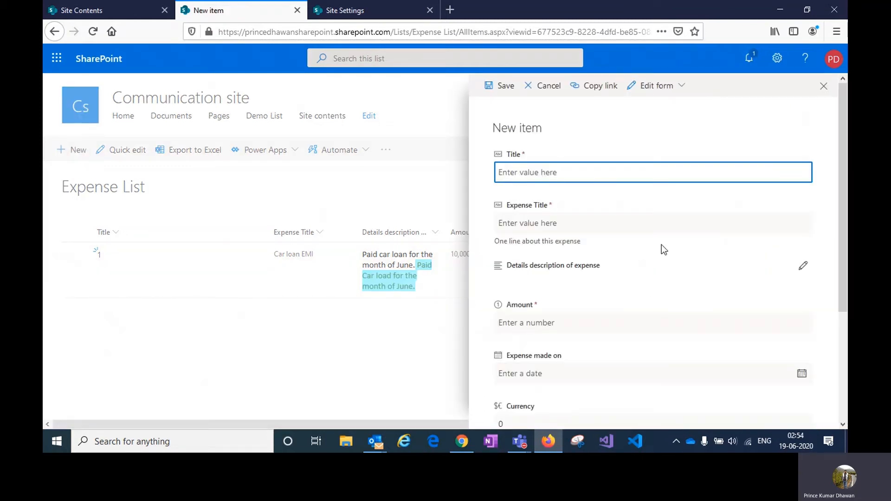
{"action": "scroll", "coordinate": [652, 274], "scroll_direction": "down", "scroll_amount": 3}
{"action": "scroll", "coordinate": [652, 269], "scroll_direction": "up", "scroll_amount": 3}
{"action": "left_click", "coordinate": [824, 86]}
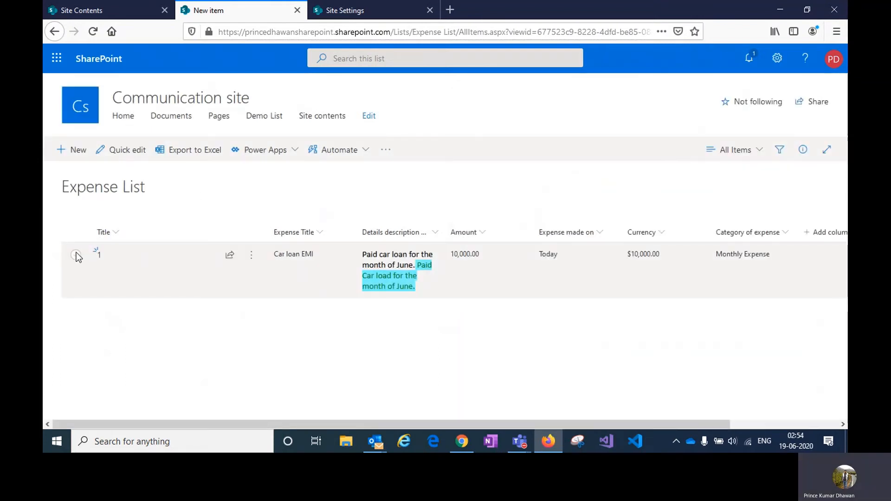
Step: Reopen the Car loan EMI item for editing, review its filled-in fields, then close the form and deselect the item
{"action": "left_click", "coordinate": [76, 255]}
{"action": "left_click", "coordinate": [75, 154]}
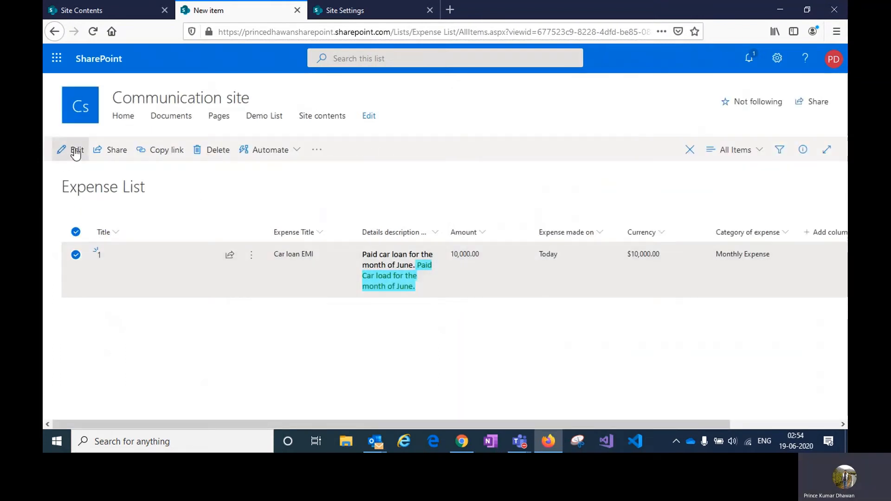
{"action": "scroll", "coordinate": [534, 230], "scroll_direction": "down", "scroll_amount": 3}
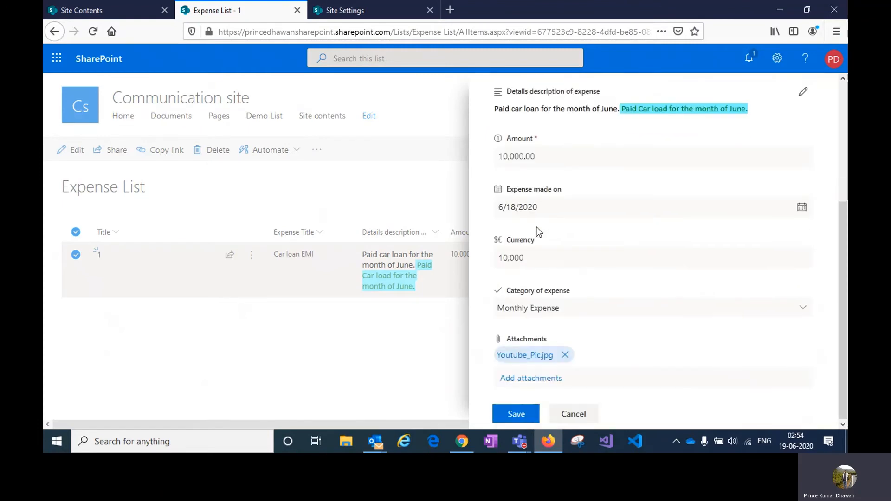
{"action": "scroll", "coordinate": [538, 231], "scroll_direction": "up", "scroll_amount": 3}
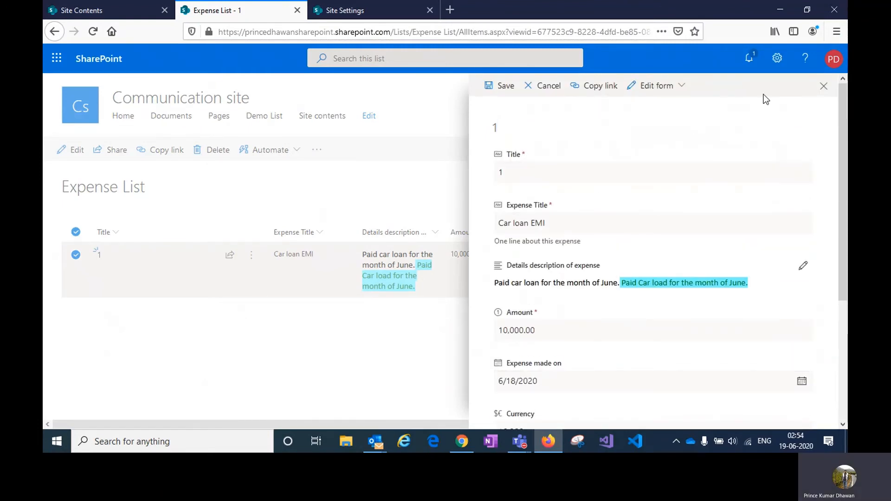
{"action": "left_click", "coordinate": [825, 89]}
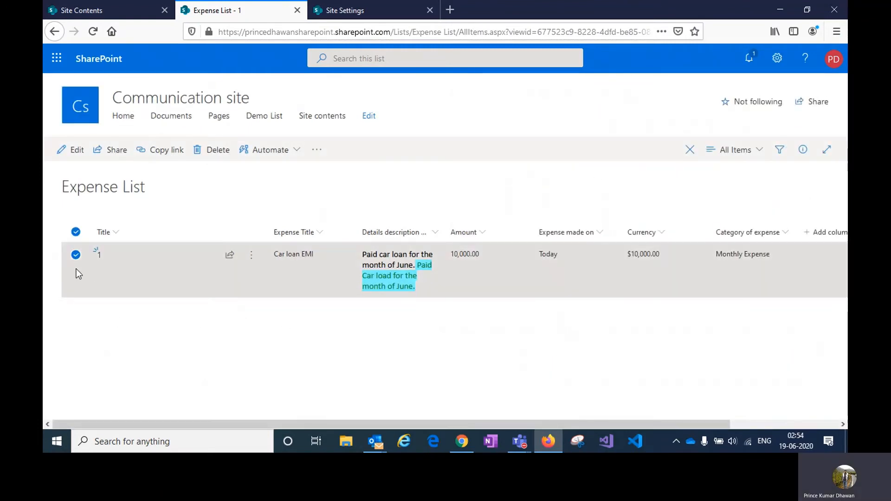
{"action": "left_click", "coordinate": [78, 270]}
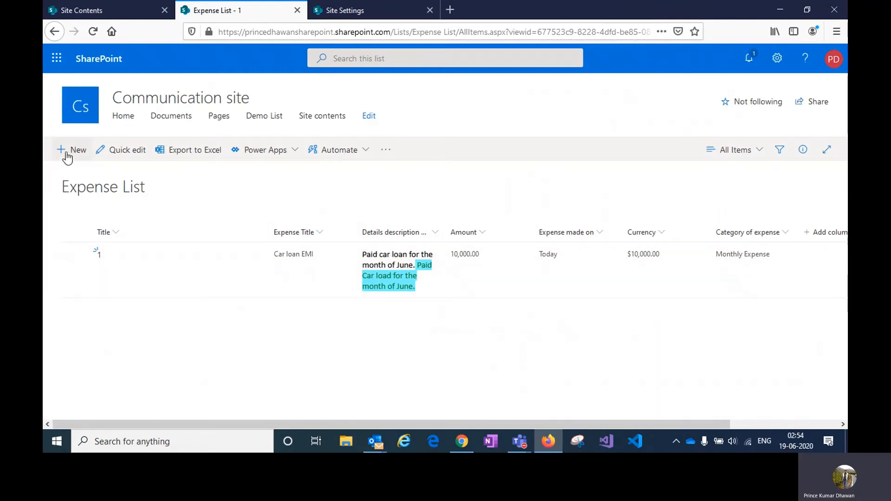
Step: View the new item form again down to its Attachments field and close it without entering anything
{"action": "left_click", "coordinate": [67, 155]}
{"action": "scroll", "coordinate": [553, 273], "scroll_direction": "down", "scroll_amount": 5}
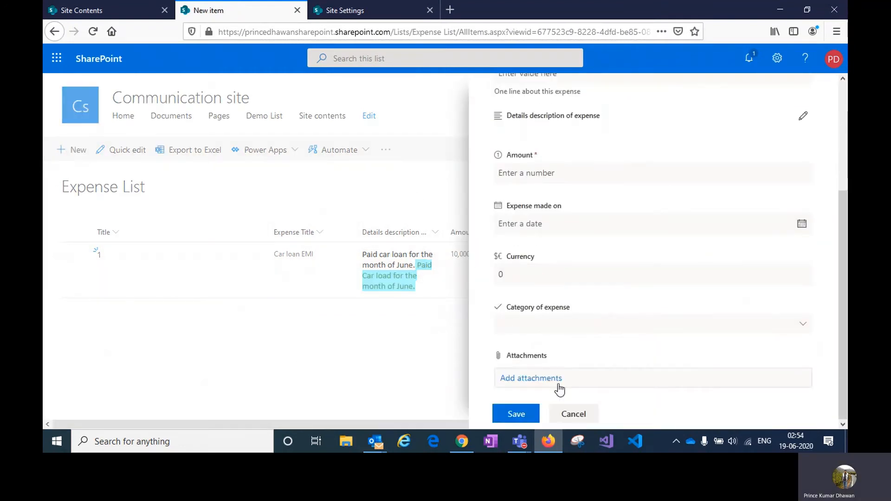
{"action": "scroll", "coordinate": [567, 312], "scroll_direction": "up", "scroll_amount": 5}
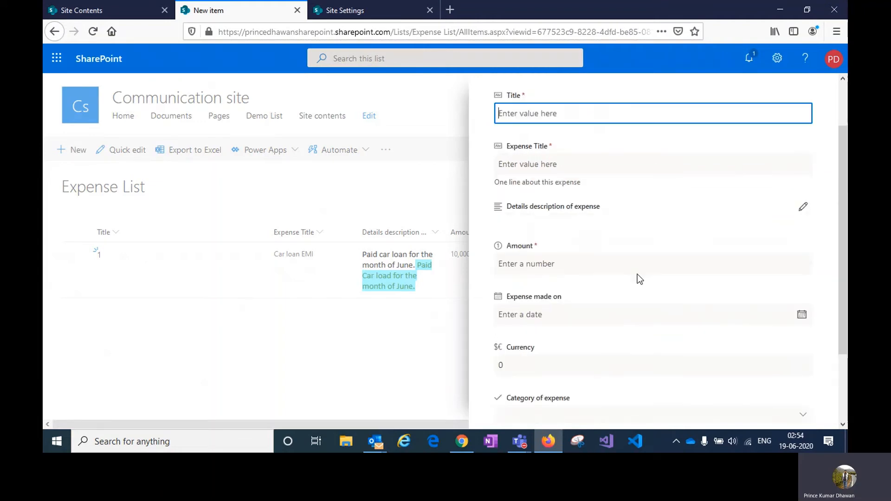
{"action": "left_click", "coordinate": [822, 87]}
Step: View the Car loan EMI item's edit form down to its attachment, close it, and clear the item selection
{"action": "left_click", "coordinate": [75, 254]}
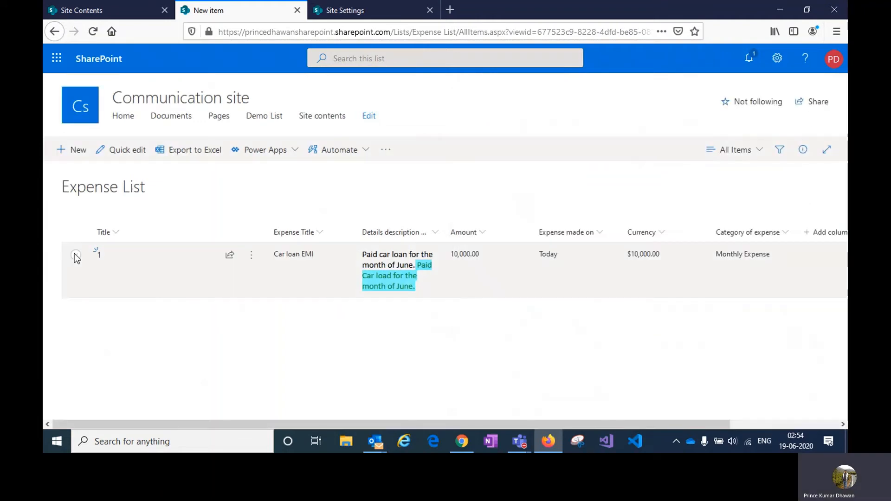
{"action": "left_click", "coordinate": [63, 153]}
{"action": "scroll", "coordinate": [536, 241], "scroll_direction": "down", "scroll_amount": 5}
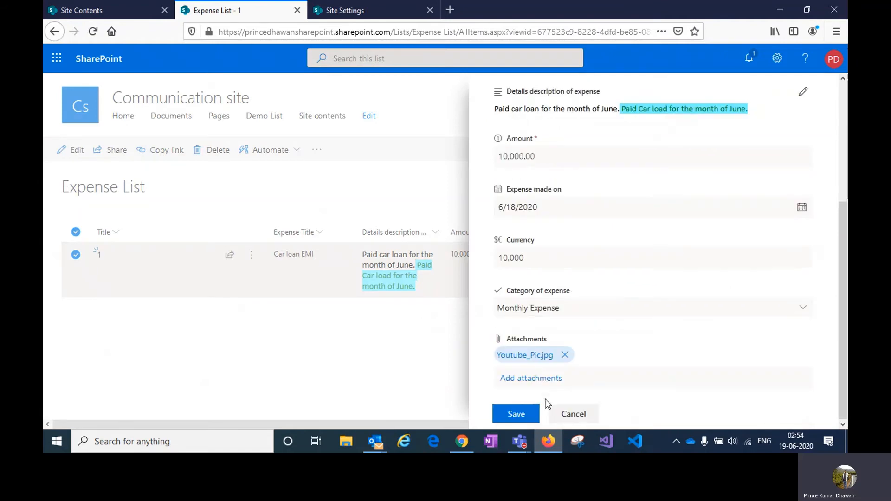
{"action": "scroll", "coordinate": [605, 301], "scroll_direction": "up", "scroll_amount": 5}
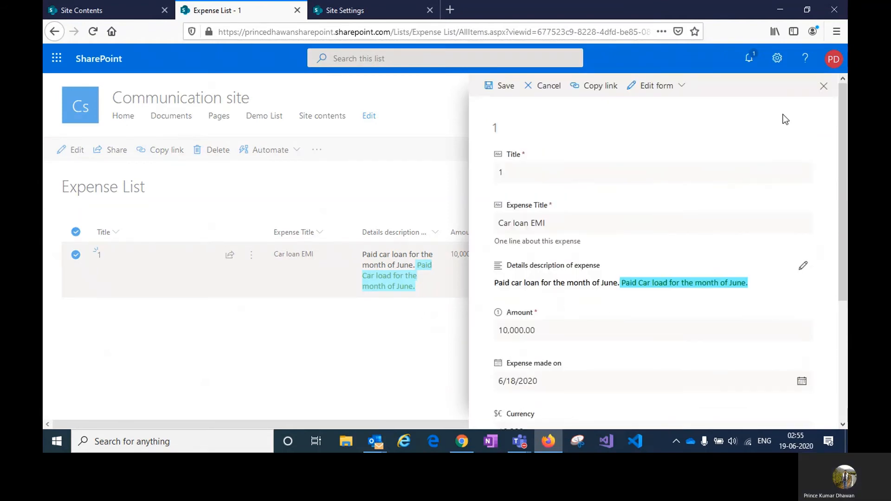
{"action": "left_click", "coordinate": [824, 88]}
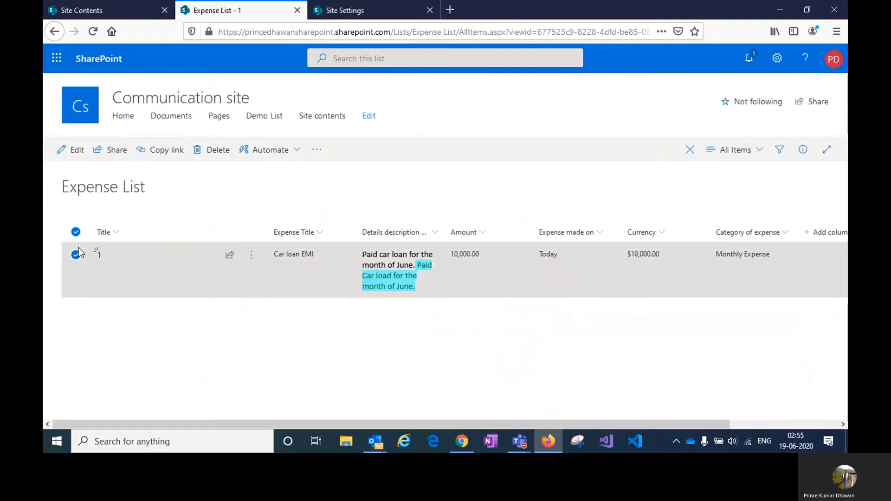
{"action": "left_click", "coordinate": [77, 254]}
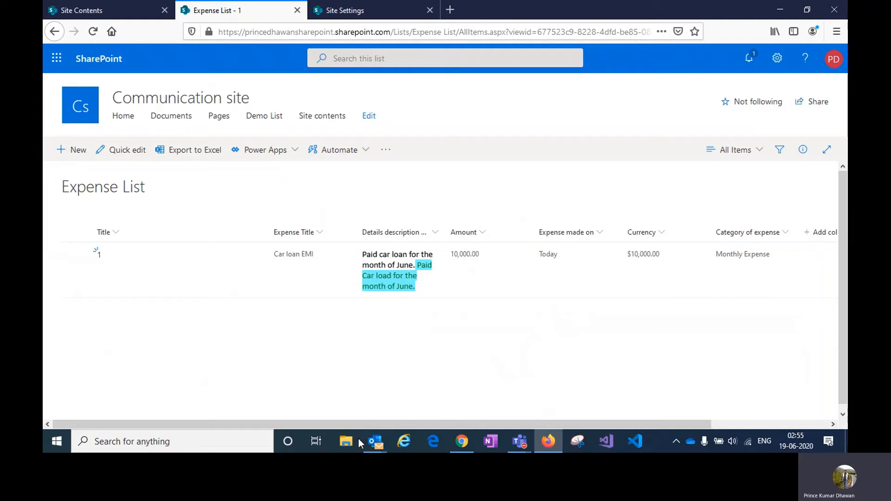
Step: Narrow the Title column and reorder the list columns to Expense Title, Details description of expense, Title
{"action": "left_click_drag", "start_coordinate": [267, 231], "coordinate": [174, 253]}
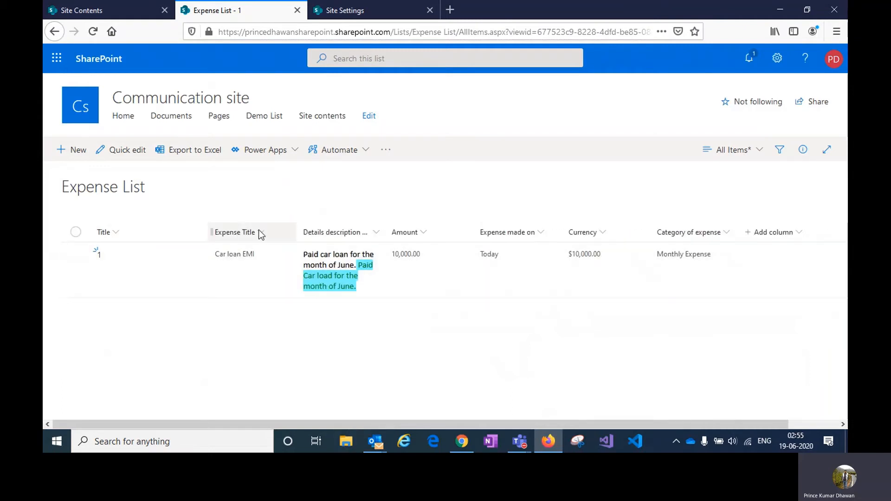
{"action": "left_click_drag", "start_coordinate": [259, 234], "coordinate": [116, 242]}
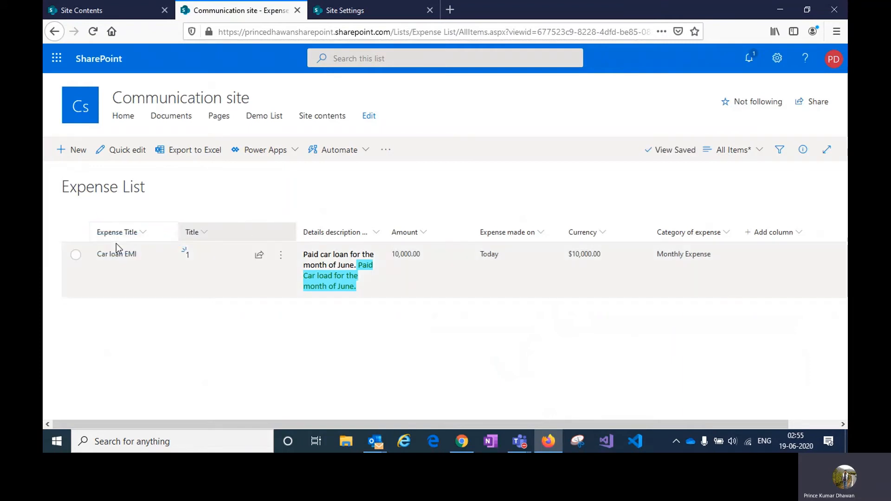
{"action": "mouse_move", "coordinate": [113, 233]}
{"action": "left_mouse_down"}
{"action": "mouse_move", "coordinate": [223, 226]}
{"action": "mouse_move", "coordinate": [227, 237]}
{"action": "left_mouse_up"}
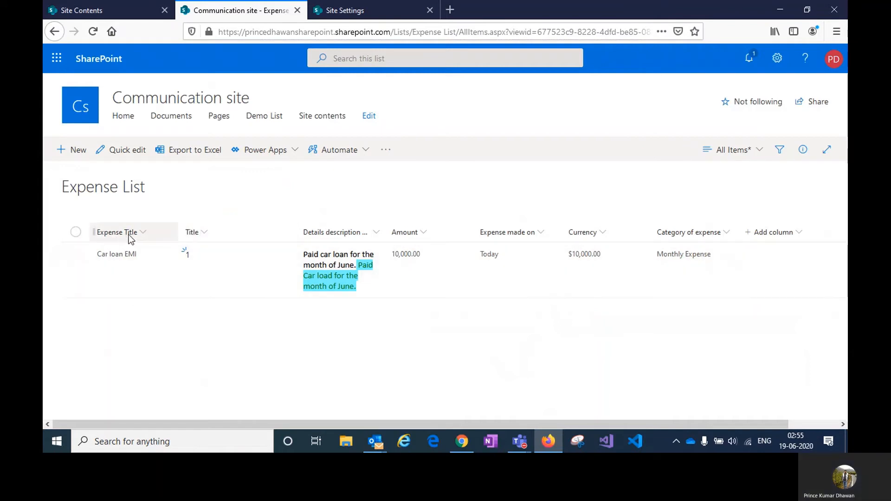
{"action": "left_click_drag", "start_coordinate": [219, 234], "coordinate": [350, 232]}
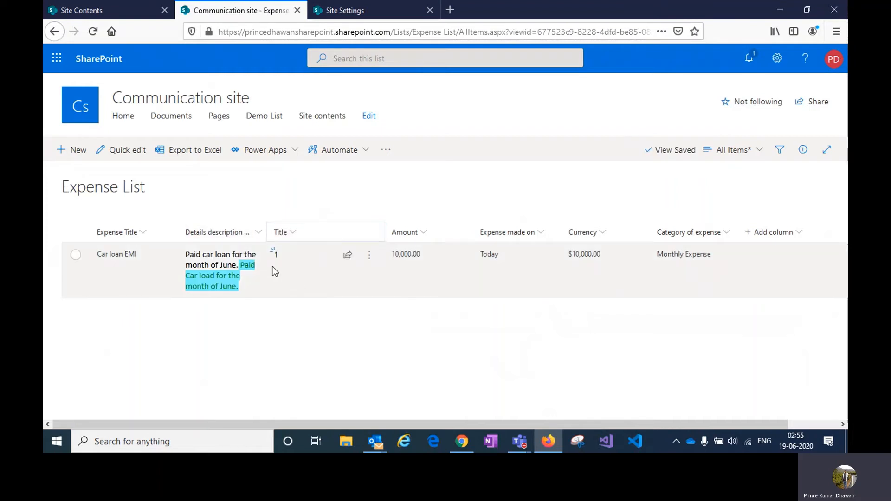
Step: Sort the Expense List by Title from A to Z, and reverse the sort to Z to A
{"action": "left_click", "coordinate": [291, 234]}
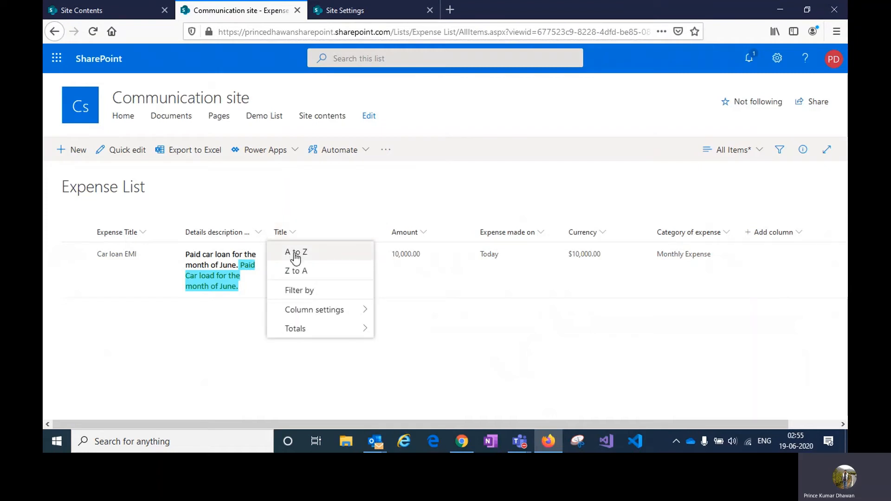
{"action": "left_click", "coordinate": [295, 254]}
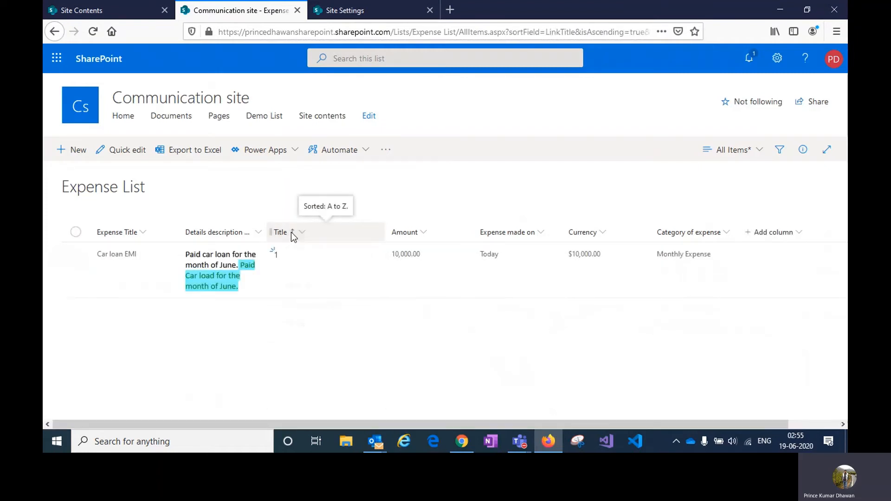
{"action": "left_click", "coordinate": [292, 234]}
{"action": "left_click", "coordinate": [292, 273]}
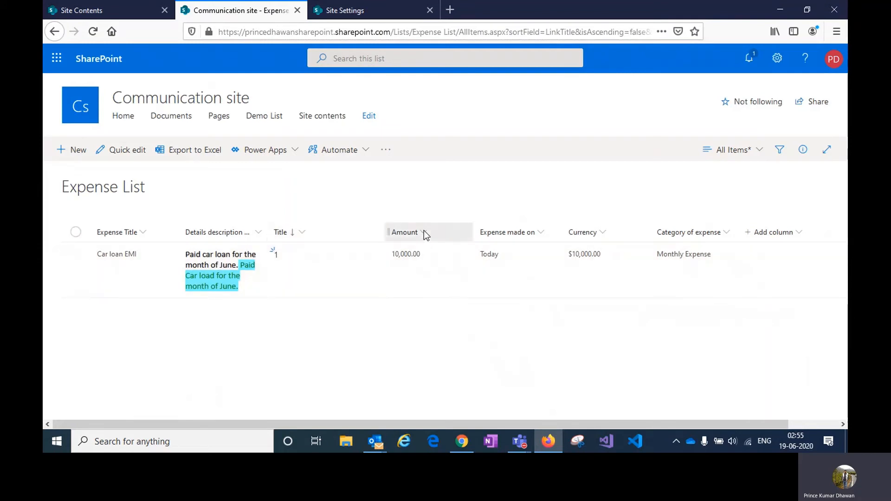
Step: Look at the Amount column's filter options, try selecting 10,000.00, and close them without applying a filter
{"action": "left_click", "coordinate": [424, 232]}
{"action": "left_click", "coordinate": [416, 297]}
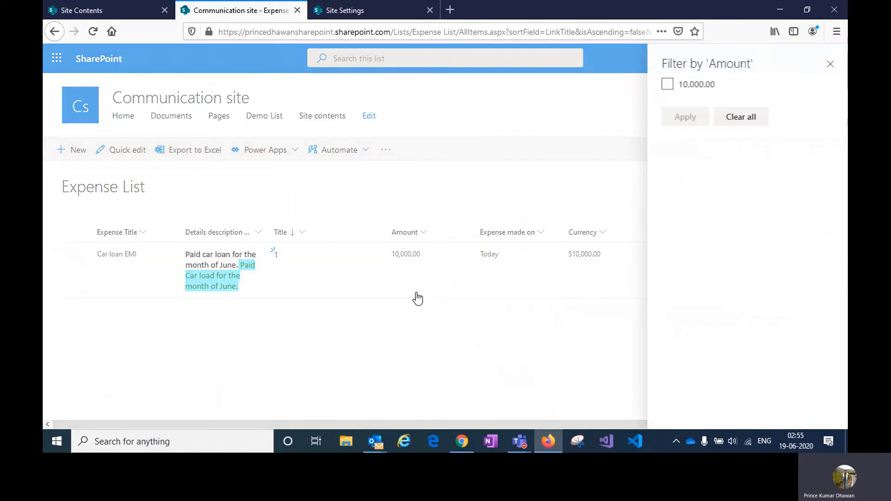
{"action": "left_click", "coordinate": [668, 86]}
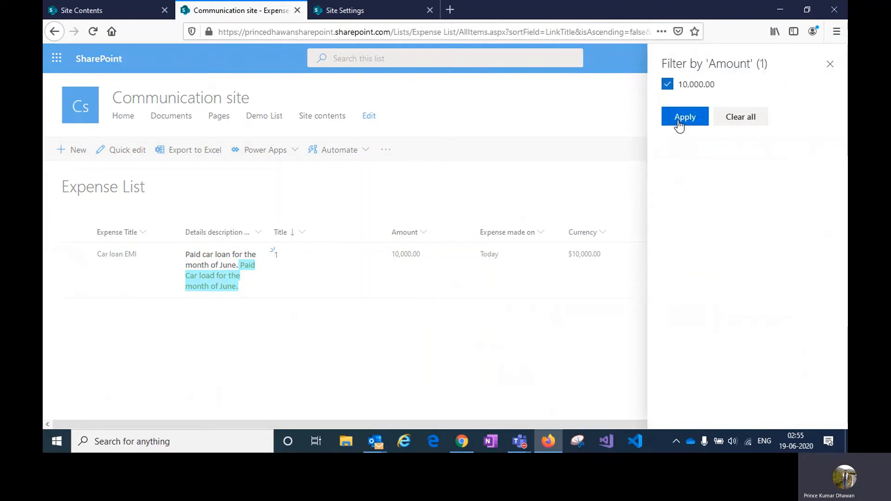
{"action": "left_click", "coordinate": [673, 90]}
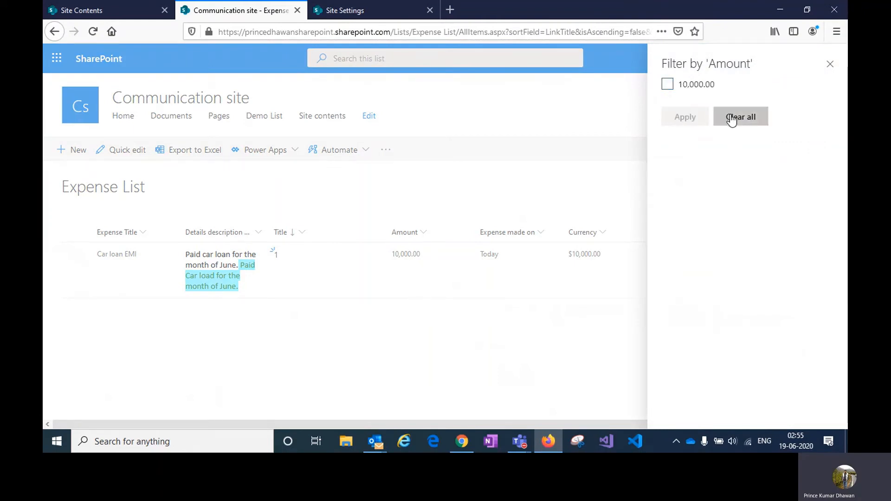
{"action": "left_click", "coordinate": [828, 65]}
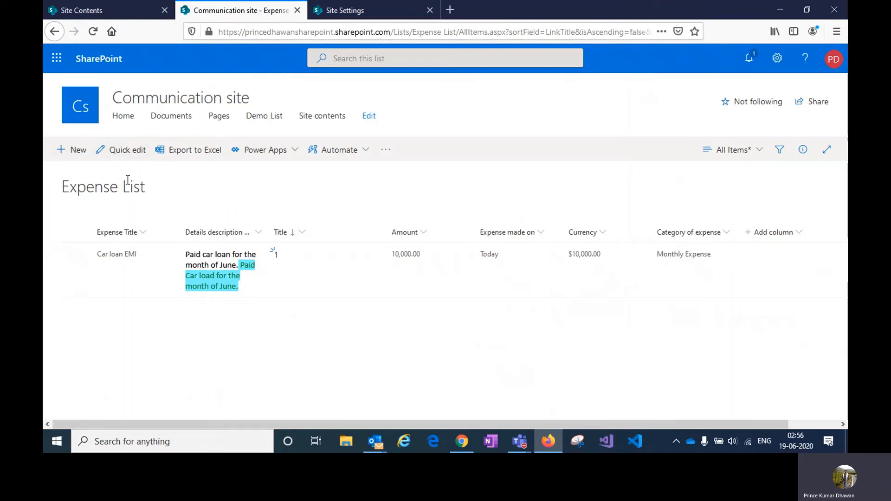
Step: Put the list in quick edit mode and fill the whole Car loan EMI row down to create three copies below it
{"action": "left_click", "coordinate": [125, 153]}
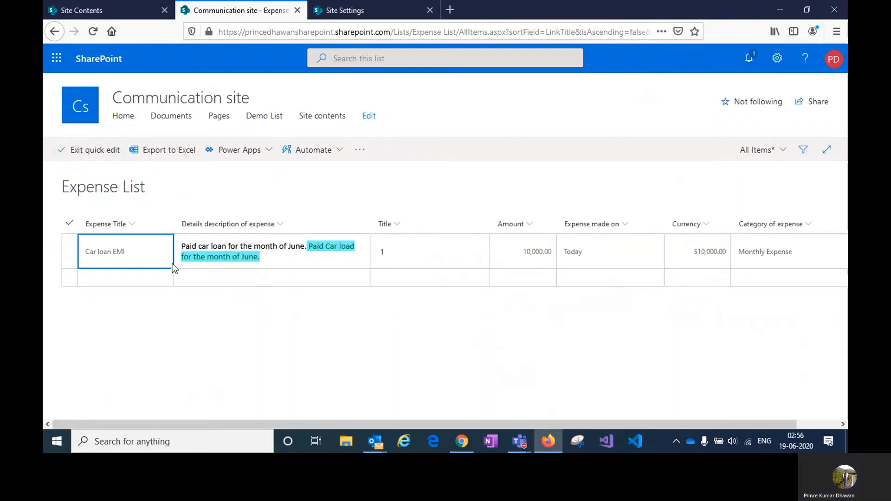
{"action": "left_click", "coordinate": [147, 279]}
{"action": "left_click_drag", "start_coordinate": [137, 254], "coordinate": [761, 240]}
{"action": "left_click_drag", "start_coordinate": [595, 427], "coordinate": [678, 422]}
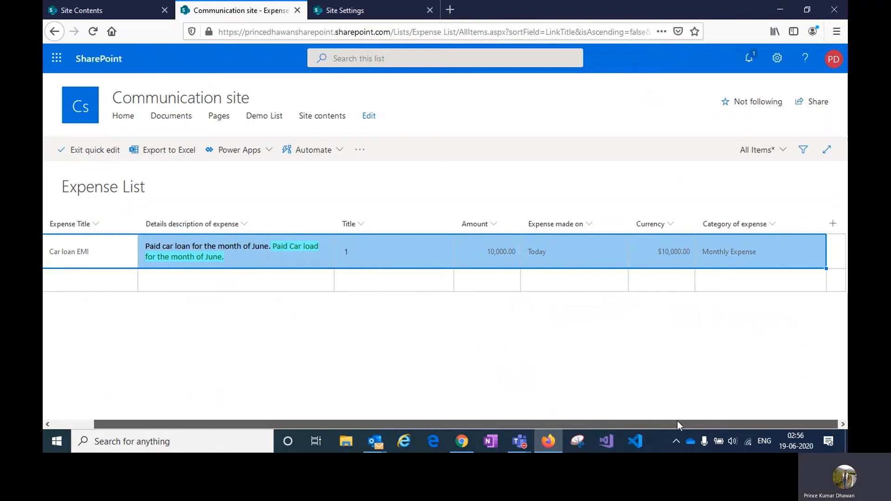
{"action": "left_click_drag", "start_coordinate": [827, 268], "coordinate": [829, 291]}
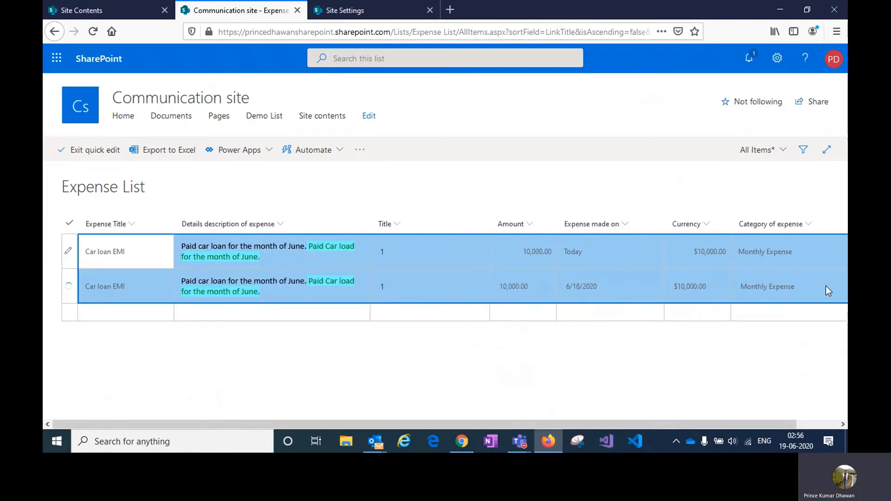
{"action": "left_click_drag", "start_coordinate": [702, 424], "coordinate": [744, 424]}
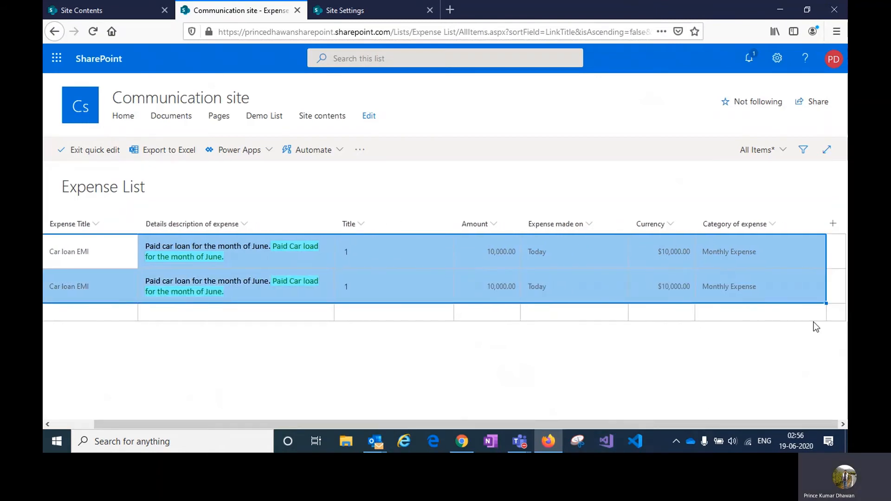
{"action": "left_click_drag", "start_coordinate": [827, 304], "coordinate": [827, 326]}
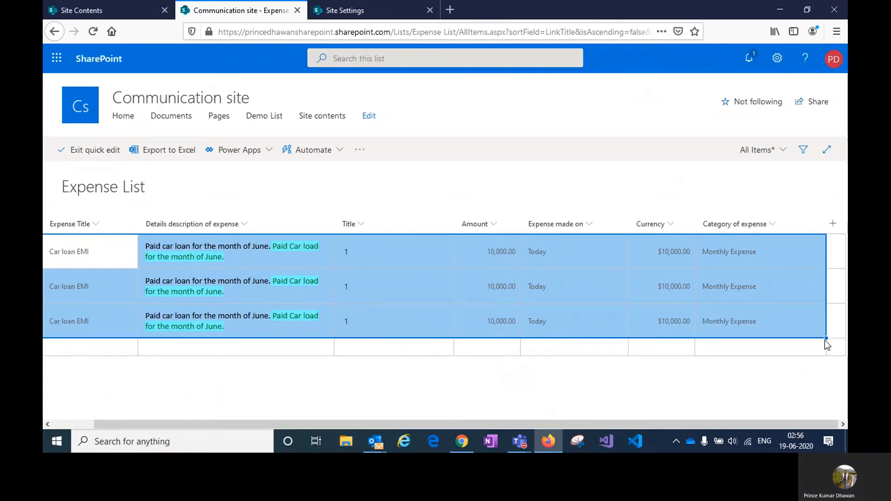
{"action": "left_click_drag", "start_coordinate": [825, 338], "coordinate": [808, 372]}
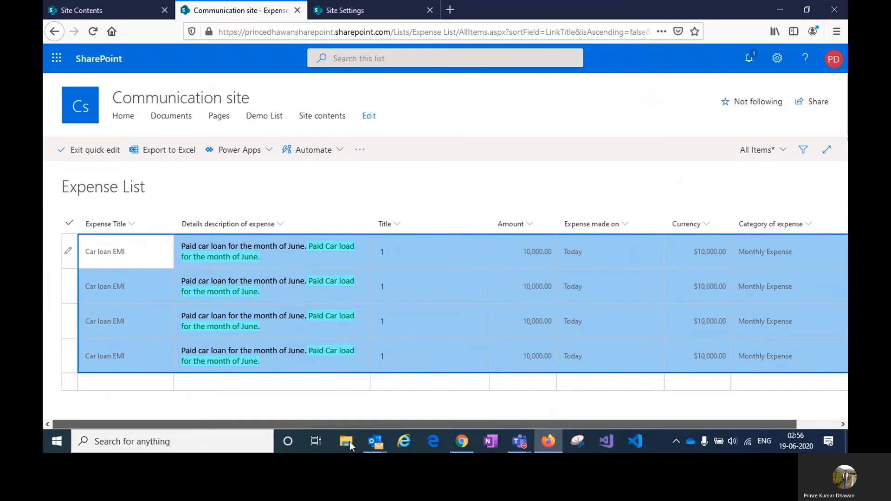
Step: Change the second row's Expense Title to Home Loan EMI
{"action": "left_click", "coordinate": [149, 262]}
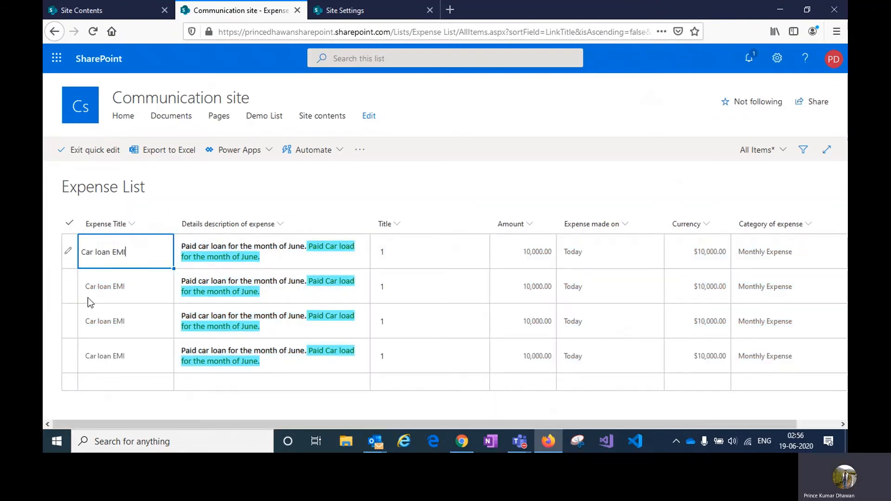
{"action": "left_click", "coordinate": [108, 284]}
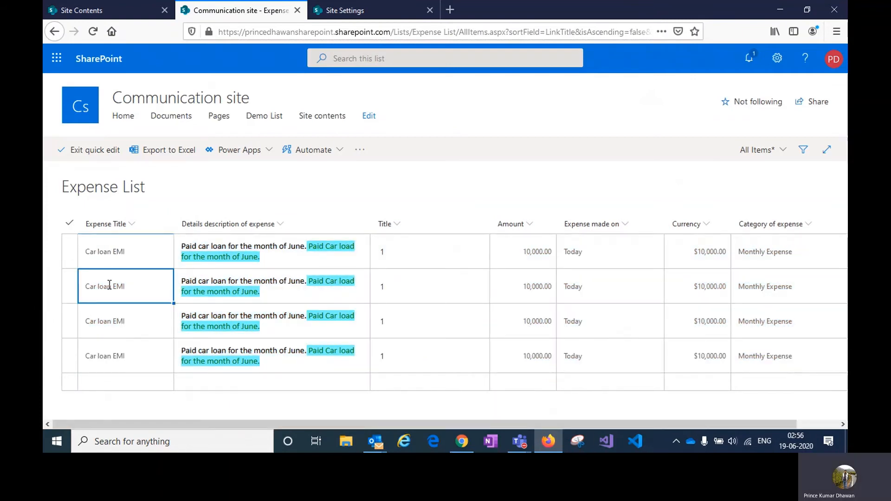
{"action": "double_click", "coordinate": [109, 284]}
{"action": "key", "text": "BackSpace"}
{"action": "key", "text": "BackSpace"}
{"action": "key", "text": "BackSpace"}
{"action": "key", "text": "BackSpace"}
{"action": "key", "text": "BackSpace"}
{"action": "type", "text": "Home Loan"}
Step: Replace the third row's Expense Title with Household expenses
{"action": "left_click", "coordinate": [102, 321]}
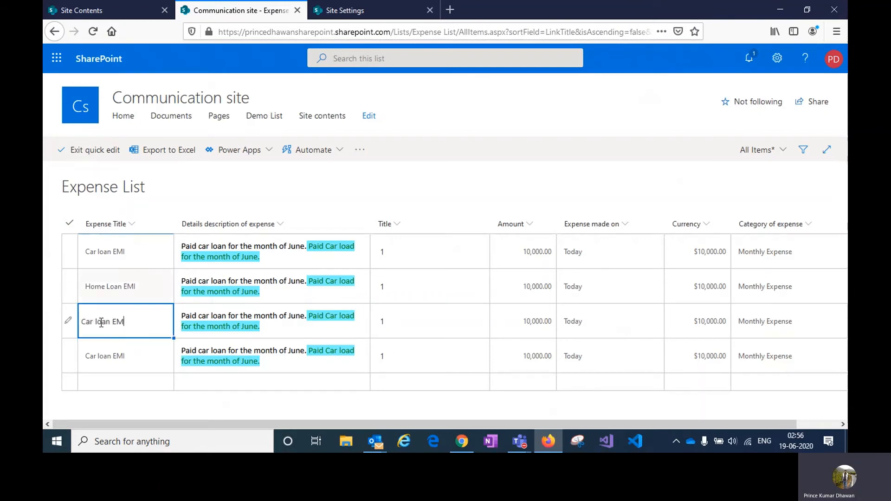
{"action": "key", "text": "BackSpace"}
{"action": "key", "text": "BackSpace"}
{"action": "key", "text": "BackSpace"}
{"action": "key", "text": "BackSpace"}
{"action": "key", "text": "BackSpace"}
{"action": "key", "text": "BackSpace"}
{"action": "key", "text": "BackSpace"}
{"action": "key", "text": "BackSpace"}
{"action": "key", "text": "BackSpace"}
{"action": "key", "text": "BackSpace"}
{"action": "key", "text": "BackSpace"}
{"action": "key", "text": "BackSpace"}
{"action": "type", "text": "House"}
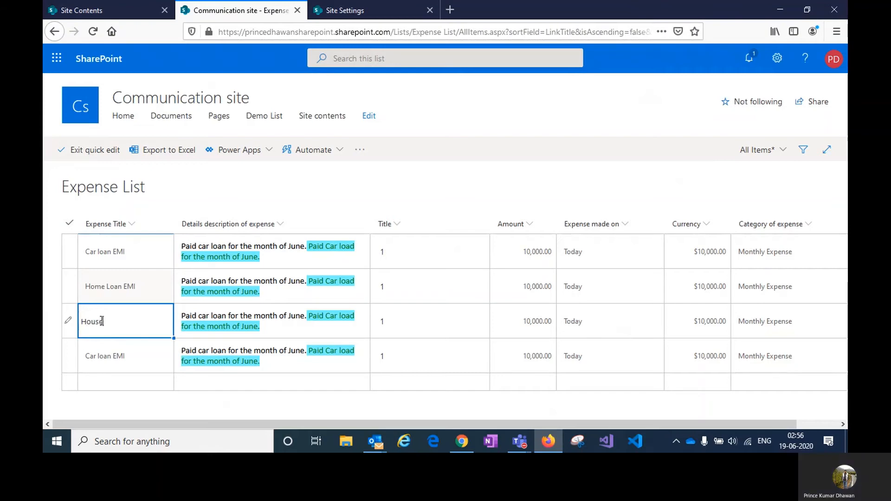
{"action": "type", "text": "hold exp"}
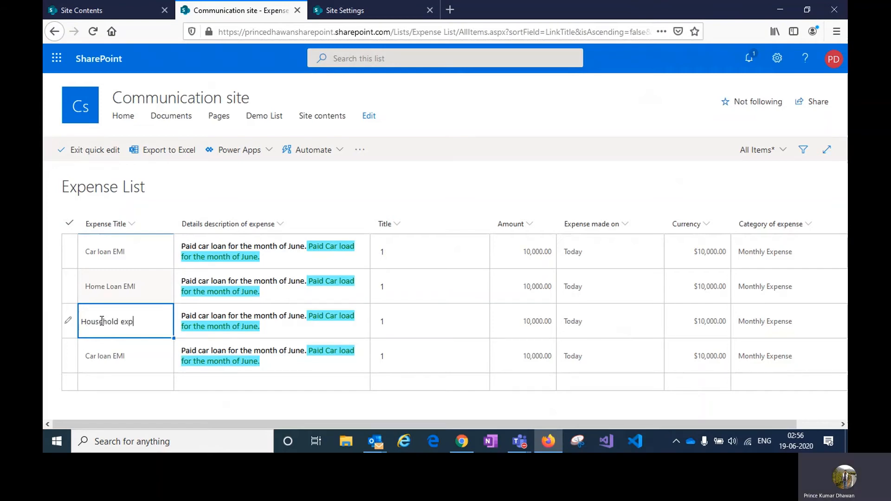
{"action": "type", "text": "enses"}
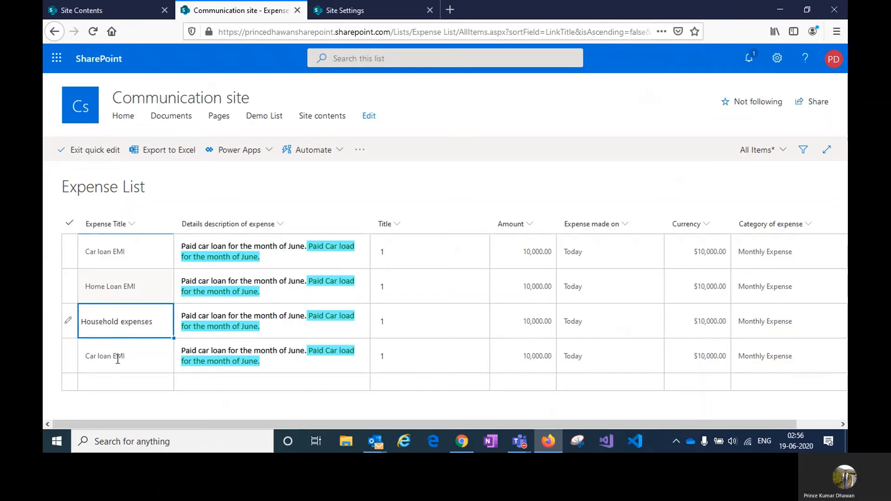
Step: Replace the fourth row's Expense Title with Baby expense
{"action": "left_click", "coordinate": [115, 356]}
{"action": "left_click_drag", "start_coordinate": [135, 355], "coordinate": [82, 359]}
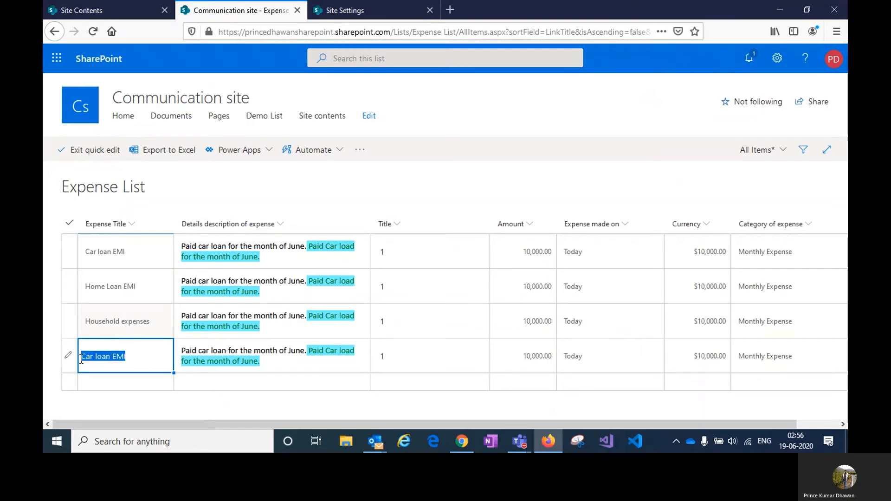
{"action": "key", "text": "BackSpace"}
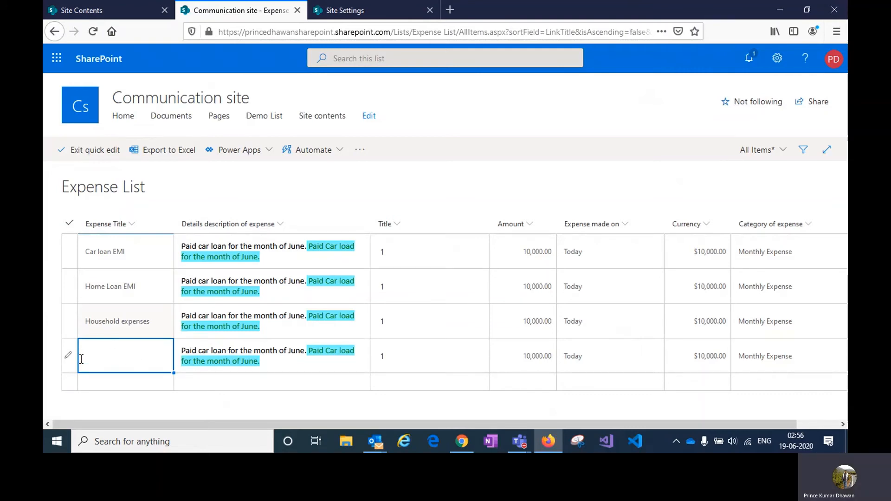
{"action": "type", "text": "Baby expense"}
Step: Set the Amount of the Home Loan EMI row to 15000 and of the Car loan EMI row to 1,000
{"action": "left_click", "coordinate": [537, 286]}
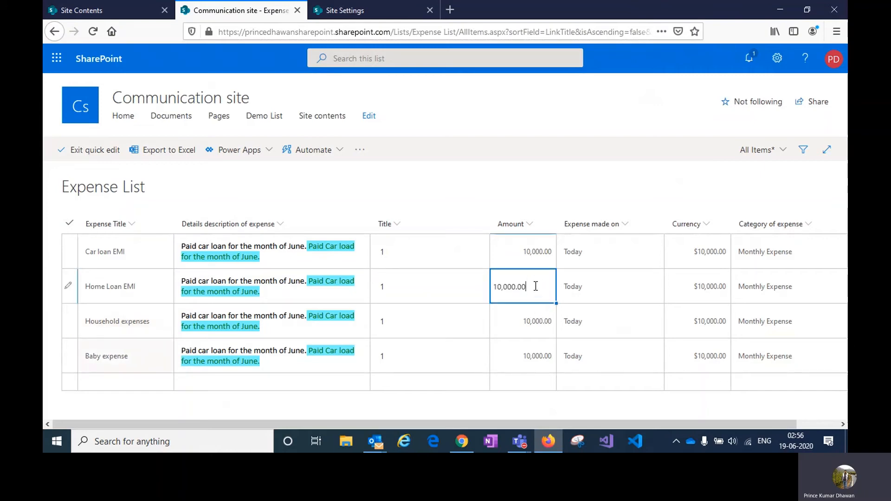
{"action": "left_click_drag", "start_coordinate": [534, 287], "coordinate": [470, 288]}
{"action": "type", "text": "15000"}
{"action": "left_click", "coordinate": [535, 252]}
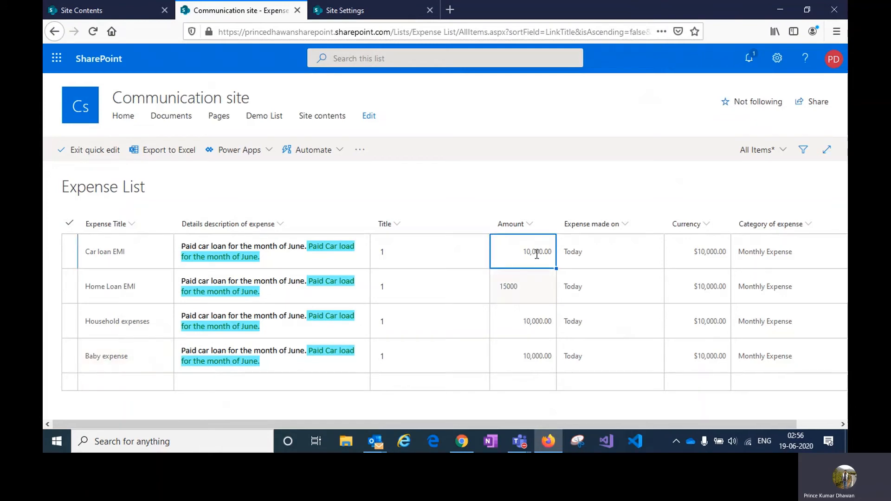
{"action": "double_click", "coordinate": [534, 253]}
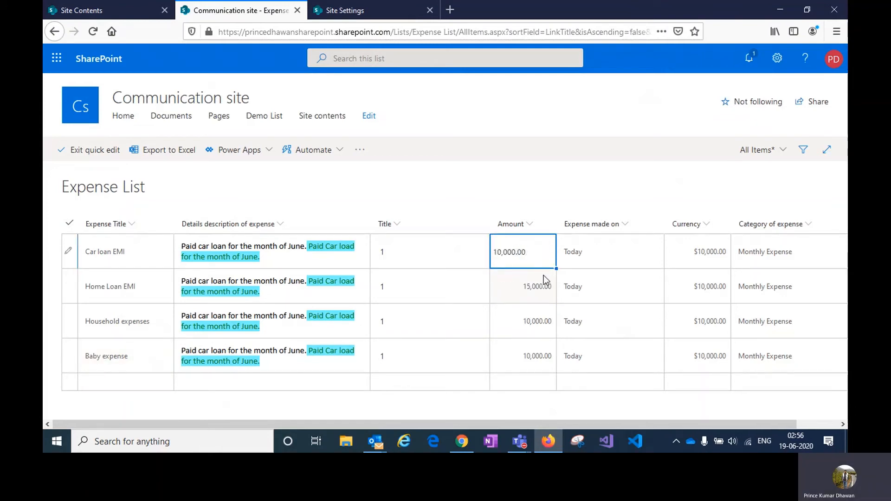
{"action": "key", "text": "BackSpace"}
{"action": "left_click", "coordinate": [532, 284]}
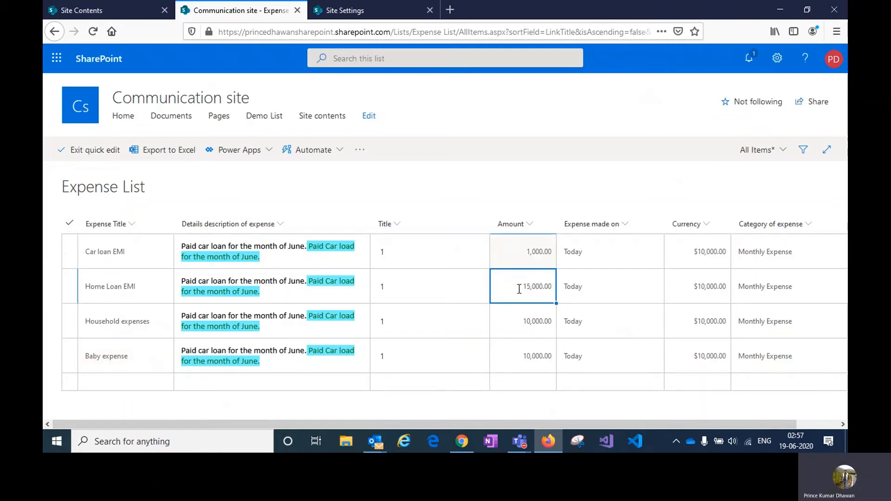
Step: Set the Amount of the Household expenses row to 2000
{"action": "left_click", "coordinate": [534, 324]}
{"action": "left_click", "coordinate": [534, 326]}
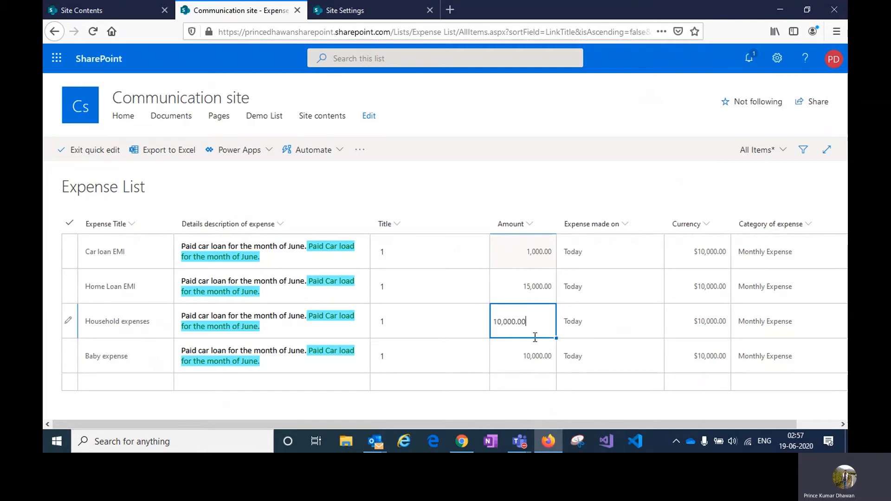
{"action": "left_click_drag", "start_coordinate": [531, 323], "coordinate": [435, 323]}
{"action": "type", "text": "2000"}
Step: Set the Amount of the Baby expense row to 500
{"action": "left_click", "coordinate": [541, 358]}
{"action": "key", "text": "BackSpace"}
{"action": "key", "text": "BackSpace"}
{"action": "key", "text": "BackSpace"}
{"action": "key", "text": "BackSpace"}
{"action": "key", "text": "BackSpace"}
{"action": "key", "text": "BackSpace"}
{"action": "key", "text": "BackSpace"}
{"action": "key", "text": "BackSpace"}
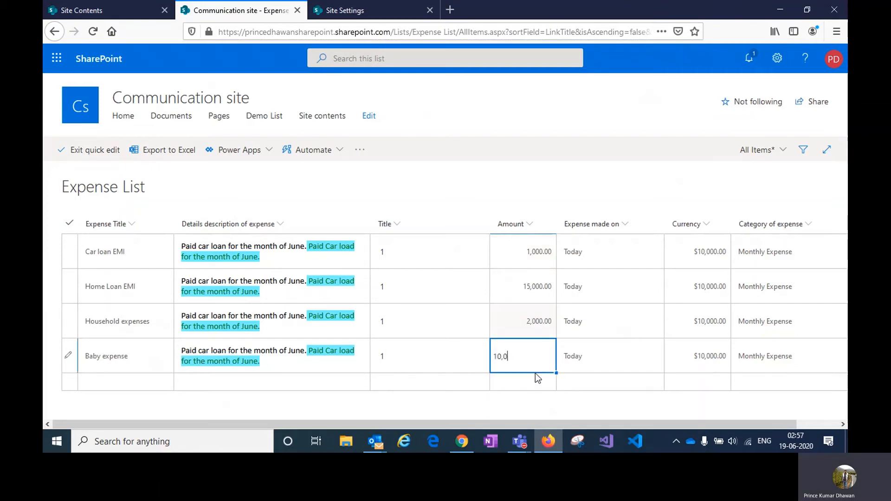
{"action": "type", "text": "500"}
{"action": "left_click", "coordinate": [592, 379]}
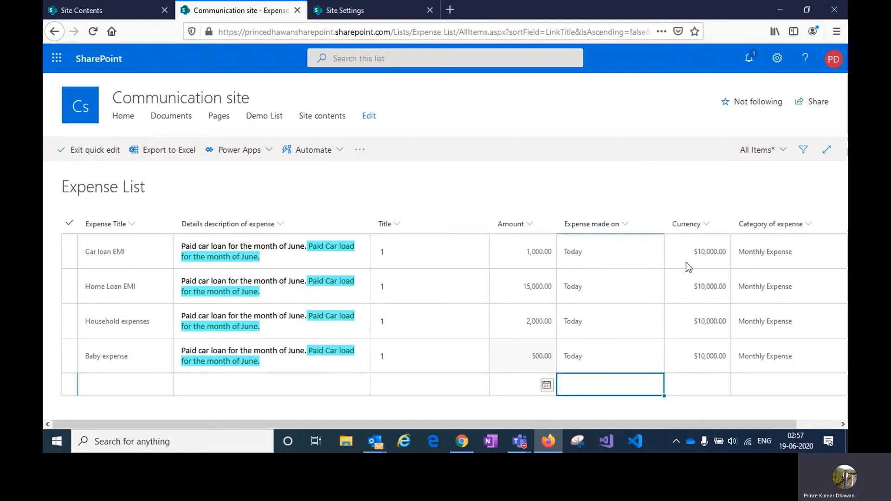
Step: Set the Currency value of the Car loan EMI row to 1000
{"action": "left_click", "coordinate": [701, 255]}
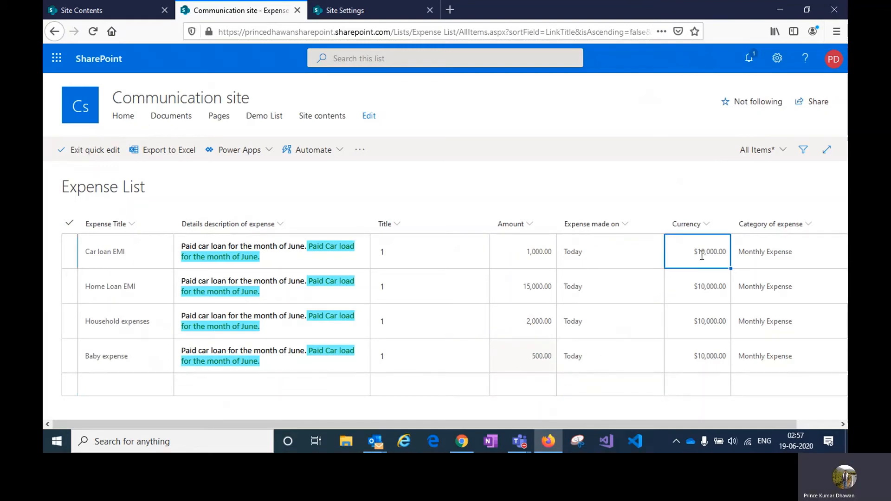
{"action": "double_click", "coordinate": [702, 256]}
{"action": "key", "text": "ctrl+a"}
{"action": "type", "text": "1,00"}
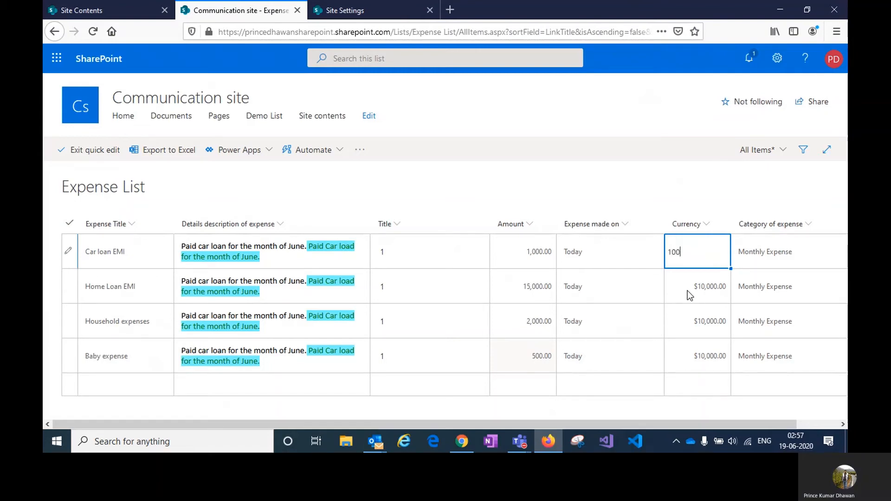
{"action": "type", "text": "0"}
{"action": "left_click", "coordinate": [687, 291]}
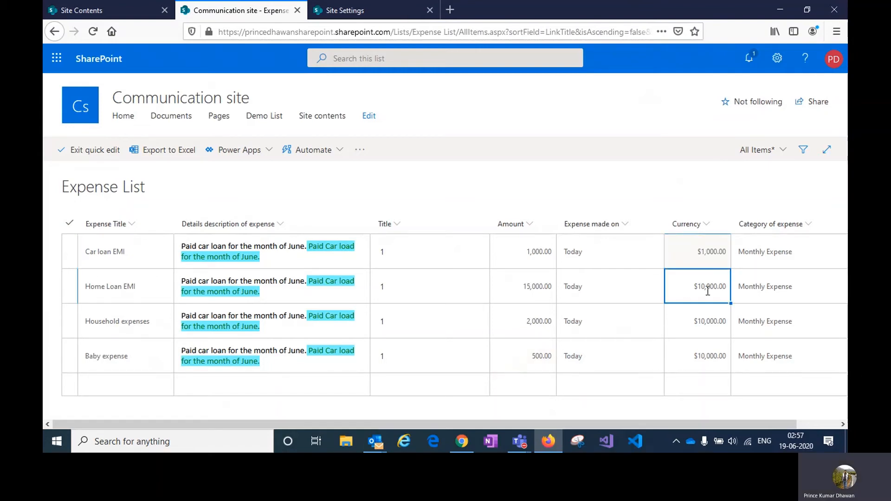
Step: Set the Currency value of the Home Loan EMI row to 15000
{"action": "double_click", "coordinate": [708, 291]}
{"action": "key", "text": "BackSpace"}
{"action": "key", "text": "BackSpace"}
{"action": "key", "text": "BackSpace"}
{"action": "key", "text": "BackSpace"}
{"action": "key", "text": "BackSpace"}
{"action": "key", "text": "BackSpace"}
{"action": "key", "text": "BackSpace"}
{"action": "type", "text": "15,000"}
{"action": "left_click", "coordinate": [707, 317]}
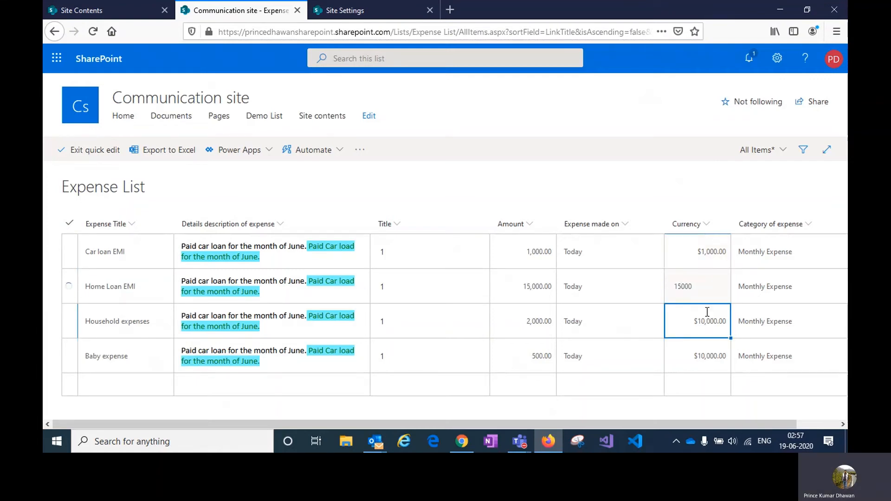
Step: Set the Currency value of the Household expenses row to 2000
{"action": "double_click", "coordinate": [710, 323]}
{"action": "key", "text": "BackSpace"}
{"action": "key", "text": "BackSpace"}
{"action": "key", "text": "BackSpace"}
{"action": "key", "text": "BackSpace"}
{"action": "key", "text": "BackSpace"}
{"action": "key", "text": "BackSpace"}
{"action": "key", "text": "BackSpace"}
{"action": "key", "text": "BackSpace"}
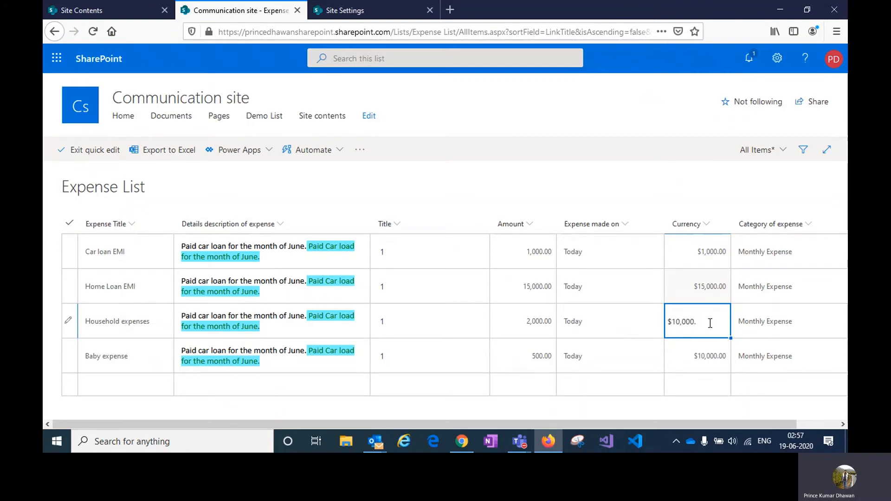
{"action": "type", "text": "20000"}
{"action": "key", "text": "BackSpace"}
{"action": "key", "text": "BackSpace"}
{"action": "key", "text": "BackSpace"}
{"action": "key", "text": "BackSpace"}
{"action": "type", "text": "9"}
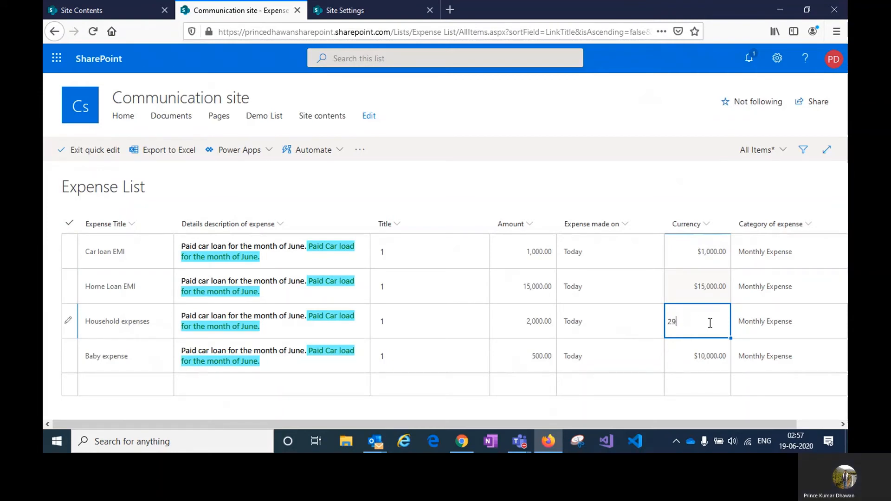
{"action": "key", "text": "BackSpace"}
{"action": "type", "text": "000"}
{"action": "key", "text": "Return"}
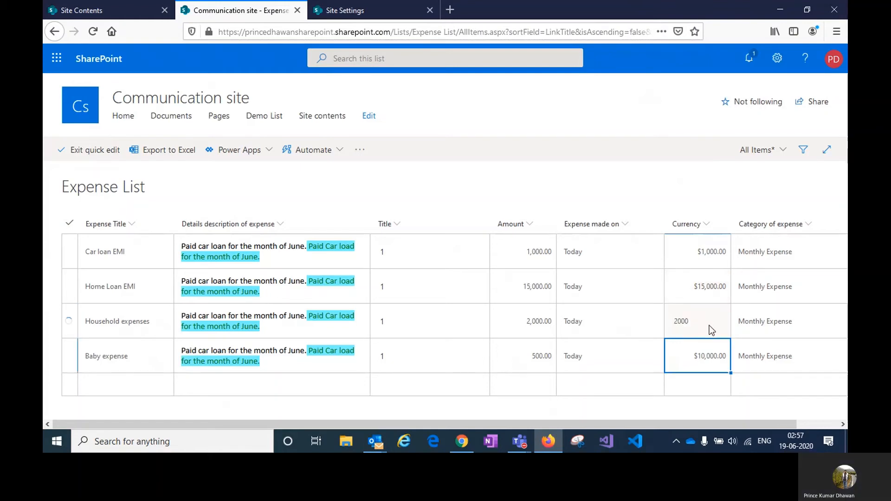
Step: Set the Currency value of the Baby expense row to 500 and exit quick edit
{"action": "double_click", "coordinate": [705, 356]}
{"action": "key", "text": "BackSpace"}
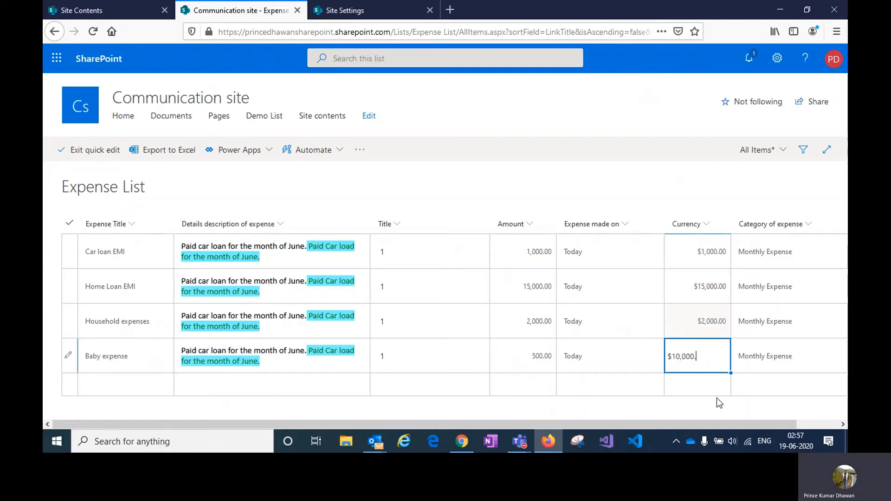
{"action": "key", "text": "BackSpace"}
{"action": "key", "text": "BackSpace"}
{"action": "key", "text": "BackSpace"}
{"action": "key", "text": "BackSpace"}
{"action": "key", "text": "BackSpace"}
{"action": "key", "text": "BackSpace"}
{"action": "key", "text": "BackSpace"}
{"action": "key", "text": "BackSpace"}
{"action": "type", "text": "500"}
{"action": "key", "text": "Return"}
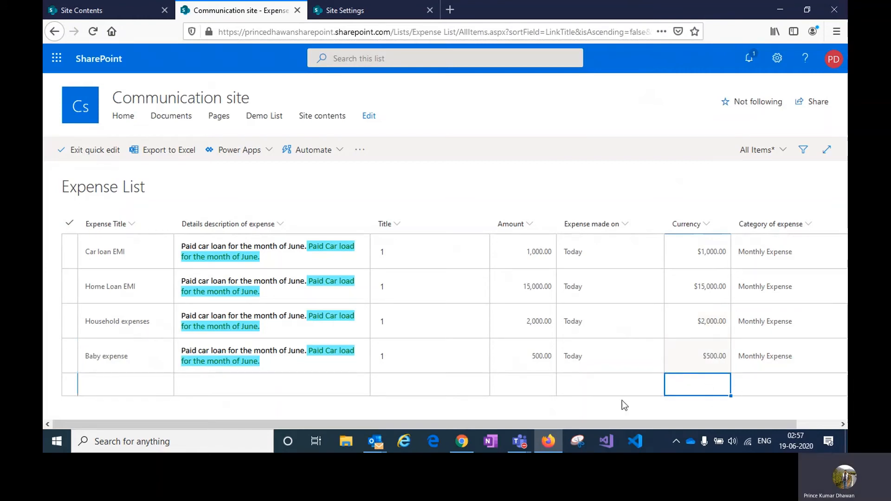
{"action": "left_click_drag", "start_coordinate": [572, 424], "coordinate": [247, 407]}
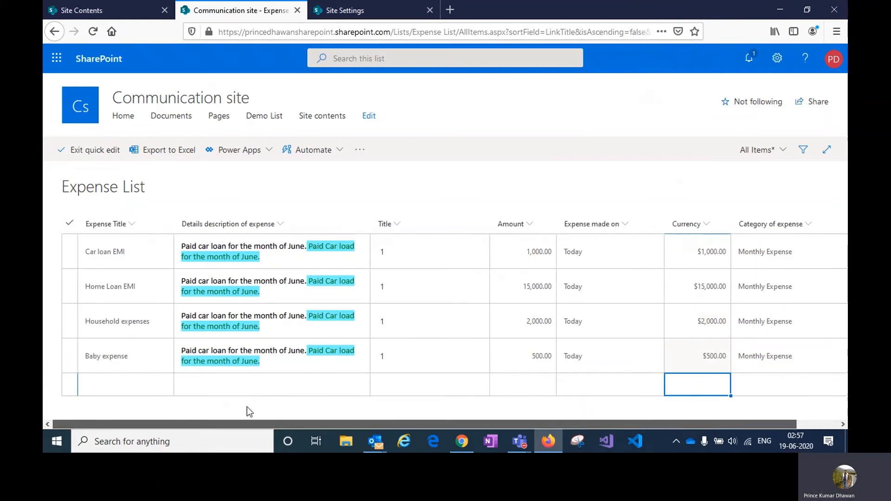
{"action": "left_click", "coordinate": [79, 149]}
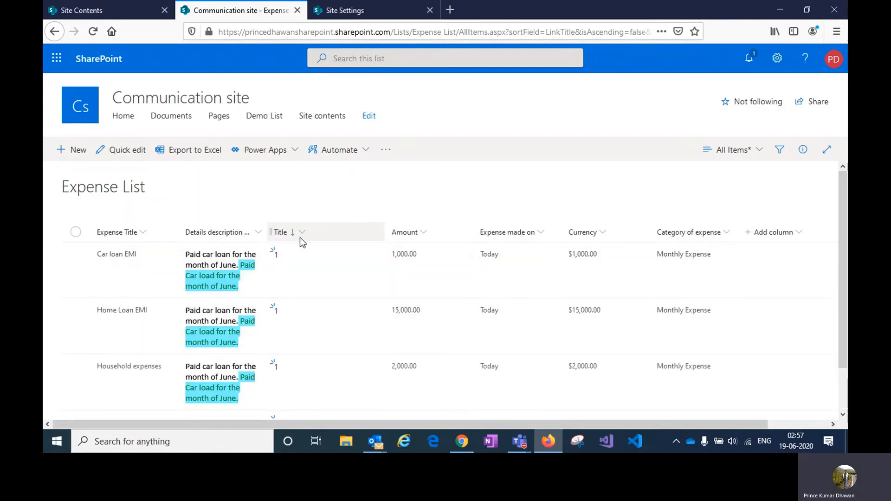
Step: Sort the list by Amount, first from smaller to larger and finally from larger to smaller
{"action": "left_click", "coordinate": [428, 234]}
{"action": "left_click", "coordinate": [419, 252]}
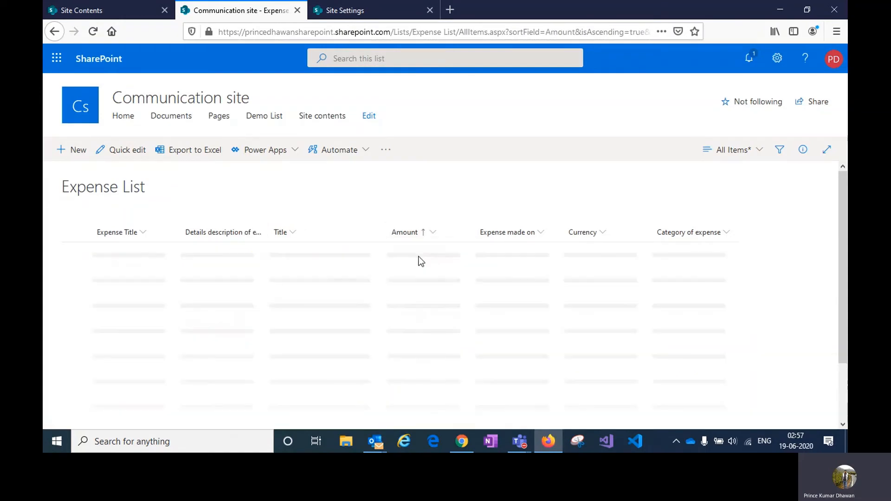
{"action": "left_click", "coordinate": [433, 233]}
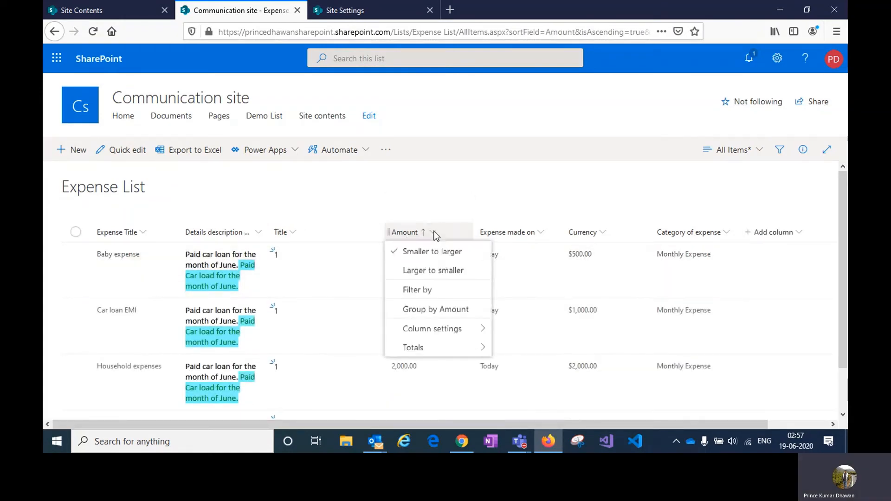
{"action": "left_click", "coordinate": [423, 271]}
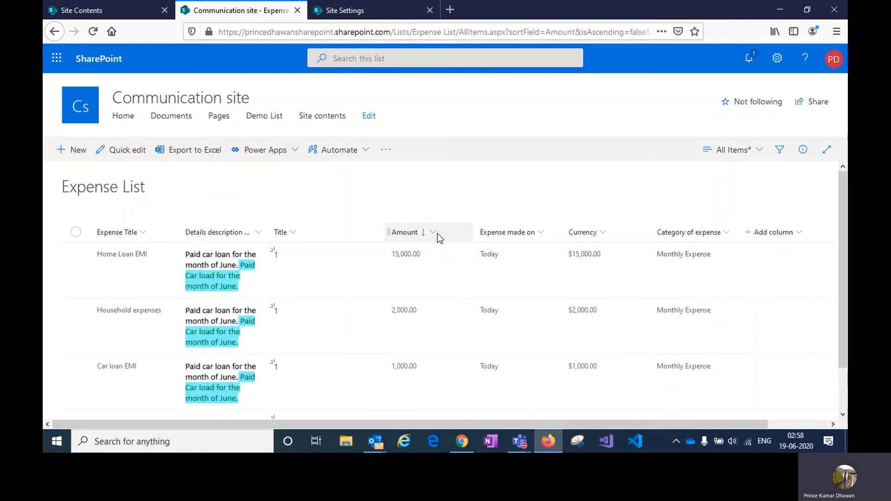
Step: Filter the list to the Amount values 500.00 and 1,000.00, and move the Title column in front of Expense Title
{"action": "left_click", "coordinate": [436, 233]}
{"action": "left_click", "coordinate": [431, 293]}
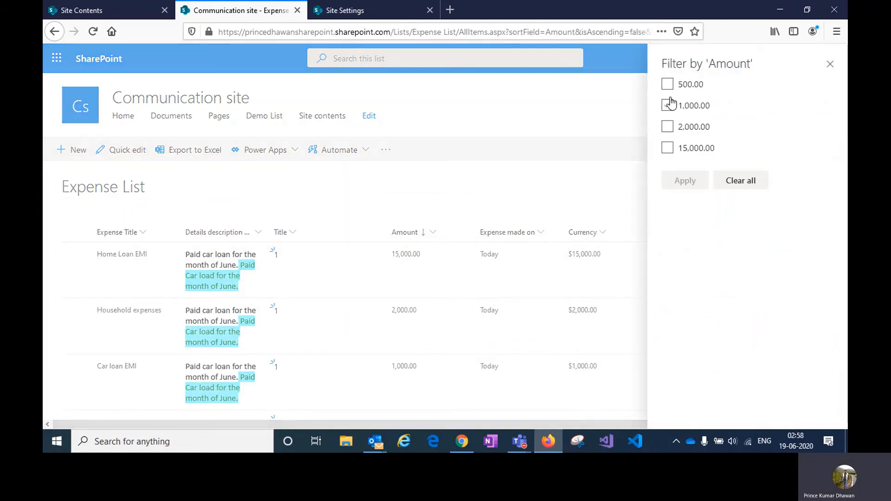
{"action": "left_click", "coordinate": [667, 105]}
{"action": "left_click", "coordinate": [667, 84]}
{"action": "left_click", "coordinate": [683, 180]}
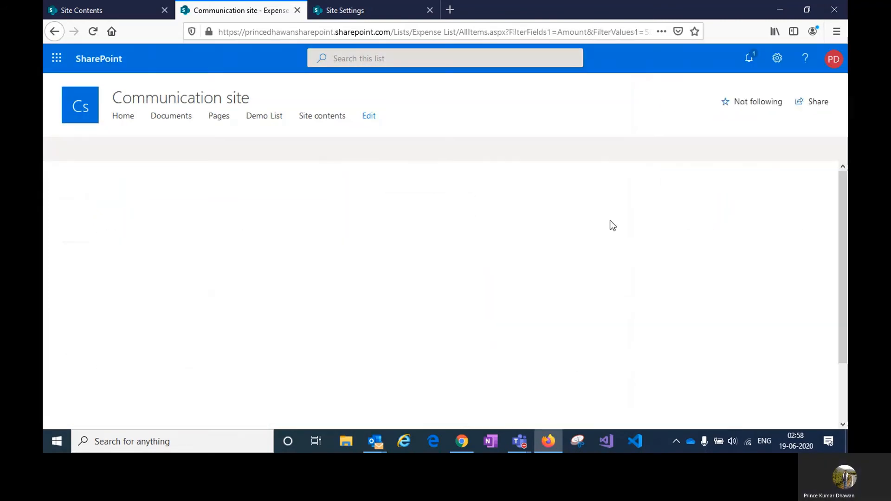
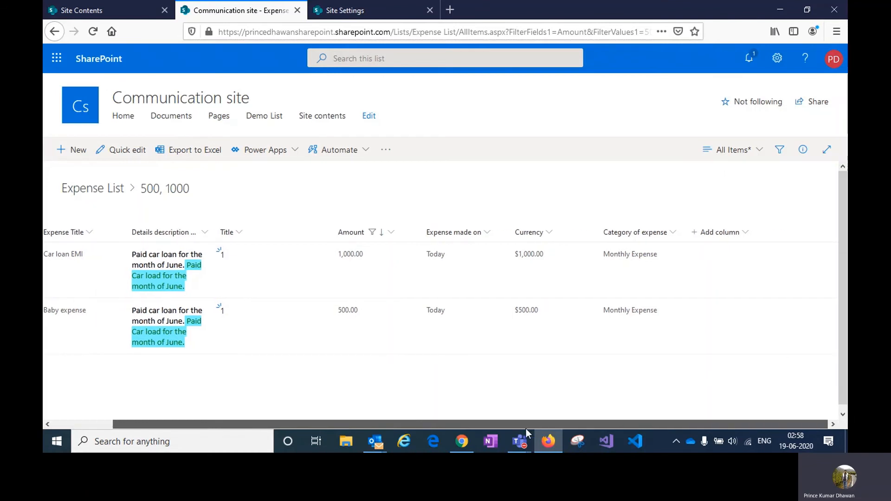
{"action": "mouse_move", "coordinate": [120, 236]}
{"action": "left_mouse_down"}
{"action": "mouse_move", "coordinate": [282, 233]}
{"action": "mouse_move", "coordinate": [251, 224]}
{"action": "mouse_move", "coordinate": [114, 234]}
{"action": "left_mouse_up"}
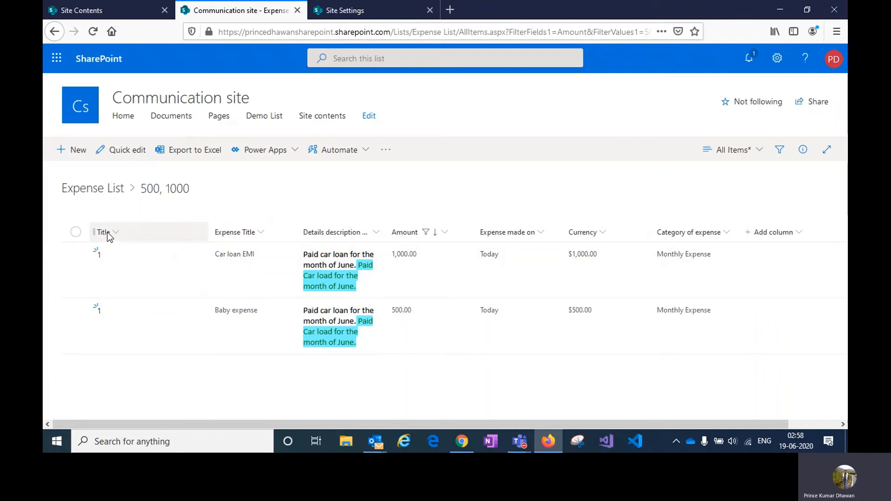
{"action": "left_click", "coordinate": [427, 238]}
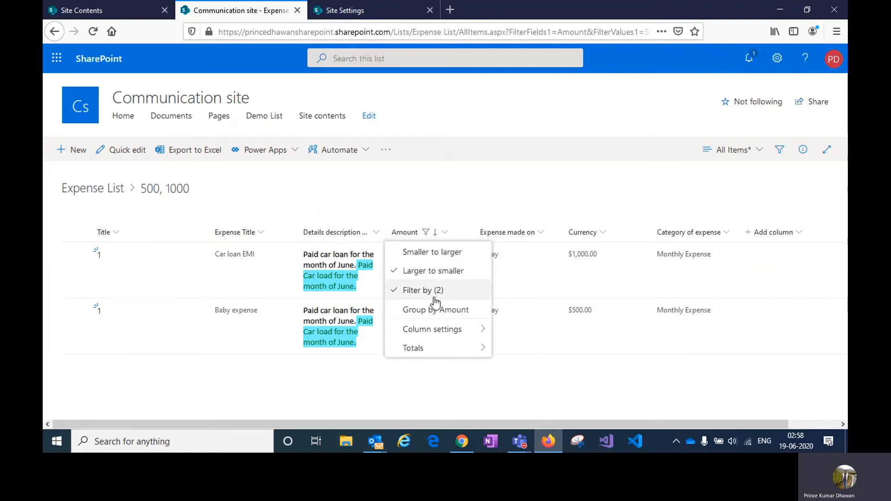
{"action": "left_click", "coordinate": [395, 294]}
{"action": "left_click", "coordinate": [731, 181]}
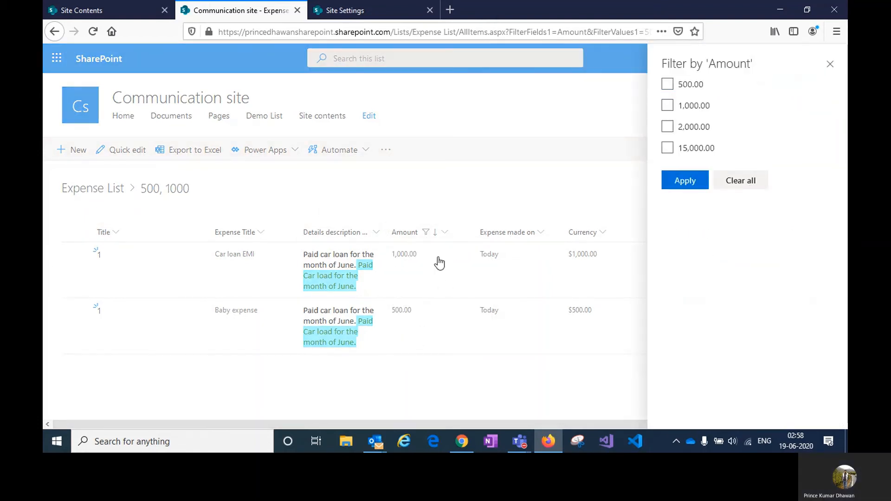
{"action": "left_click", "coordinate": [826, 65]}
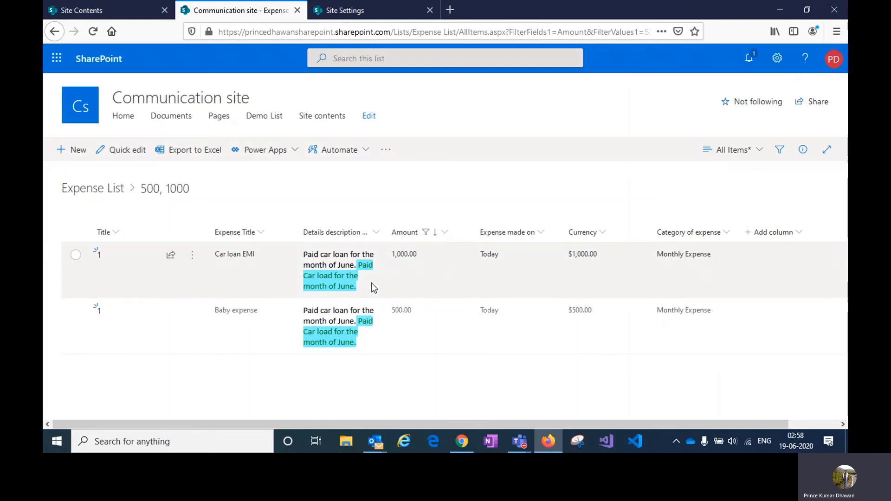
Step: Add the values 15,000.00 and 2,000.00 to the Amount filter and apply it
{"action": "left_click", "coordinate": [446, 232]}
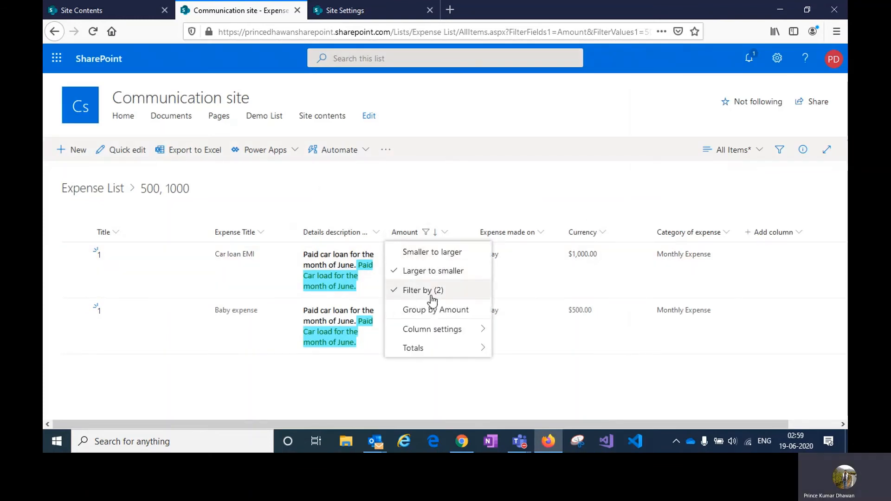
{"action": "left_click", "coordinate": [425, 289]}
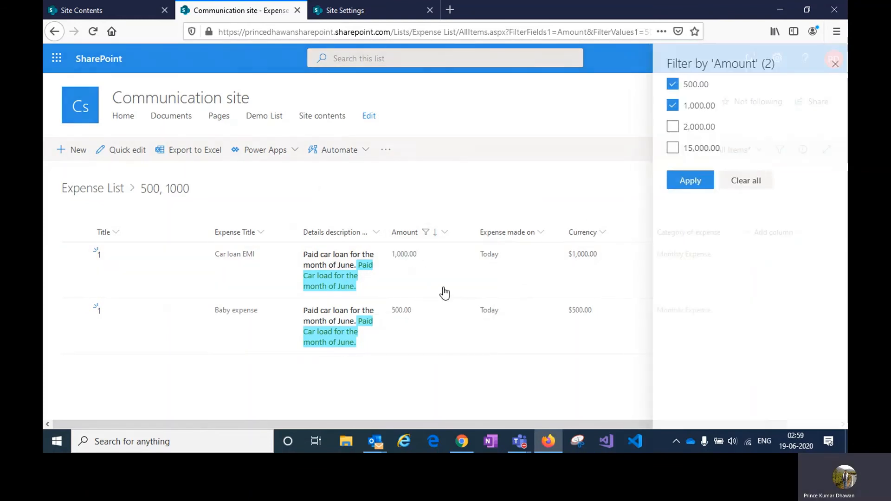
{"action": "left_click", "coordinate": [666, 149]}
{"action": "left_click", "coordinate": [667, 127]}
{"action": "left_click", "coordinate": [684, 180]}
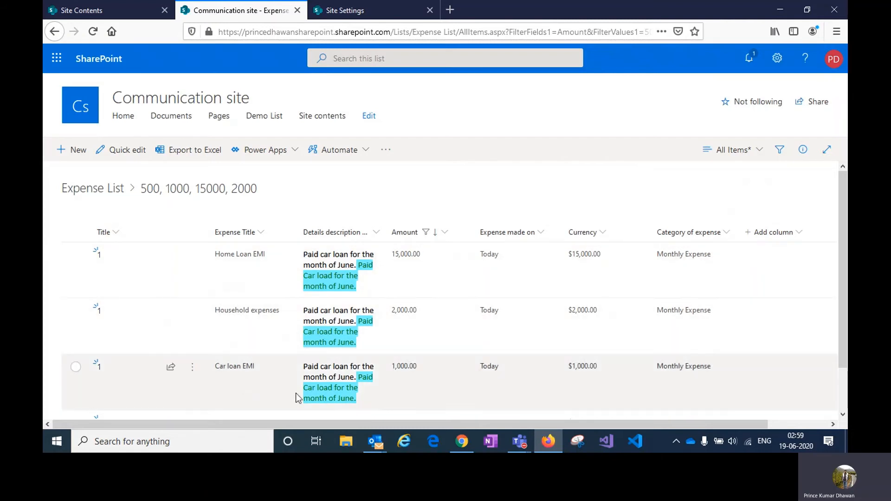
Step: Open the list settings page of the Expense List
{"action": "left_click_drag", "start_coordinate": [307, 422], "coordinate": [377, 424]}
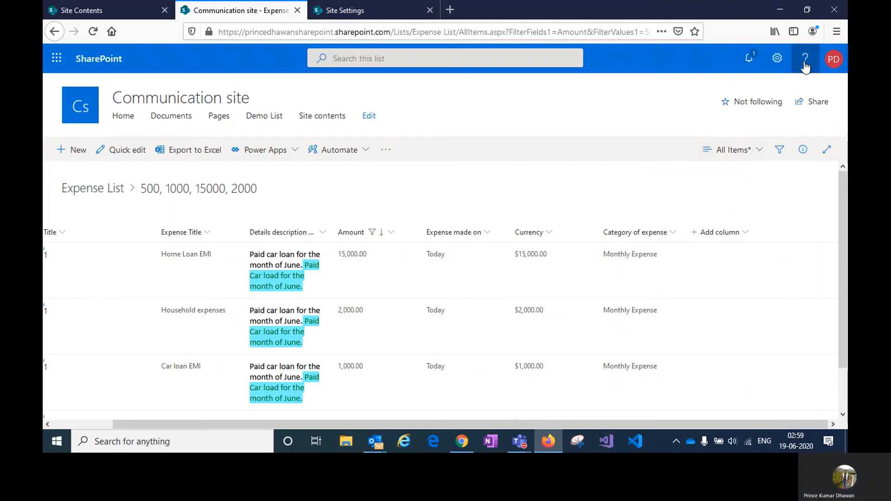
{"action": "left_click", "coordinate": [781, 64]}
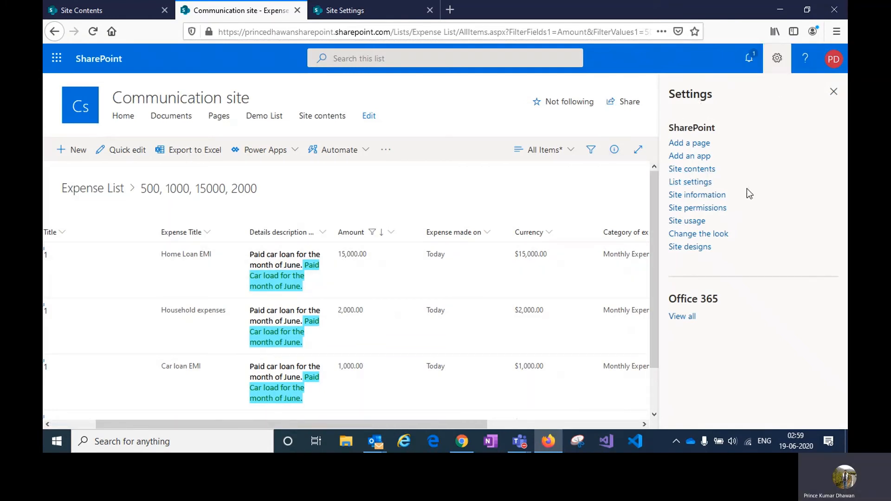
{"action": "left_click", "coordinate": [690, 184]}
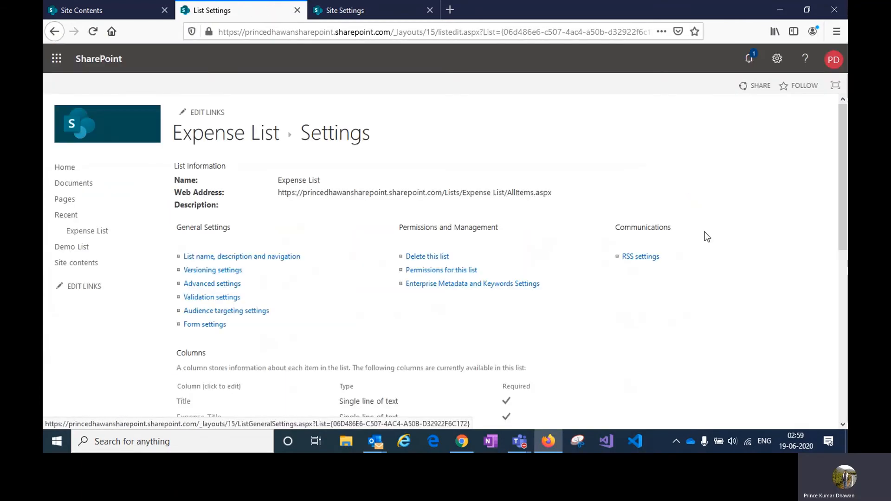
Step: In the list's name, description and navigation settings, set its display on the Quick Launch to Yes and save
{"action": "scroll", "coordinate": [489, 235], "scroll_direction": "down", "scroll_amount": 3}
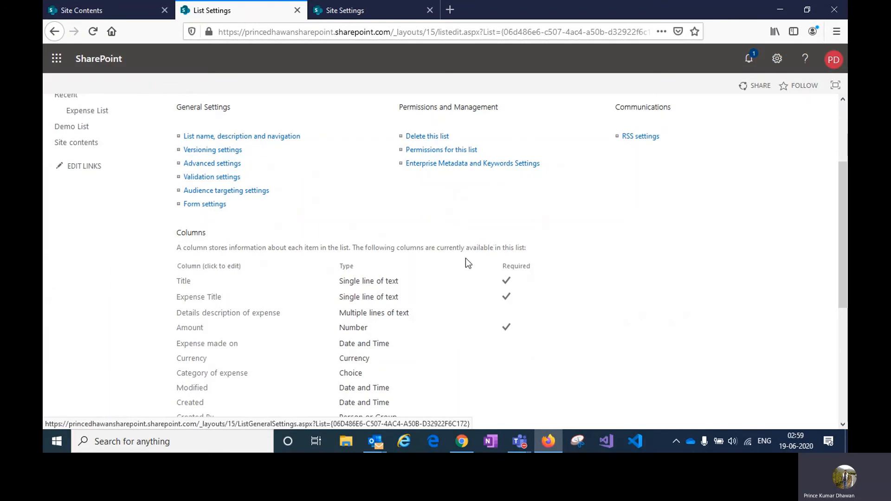
{"action": "left_click", "coordinate": [245, 136]}
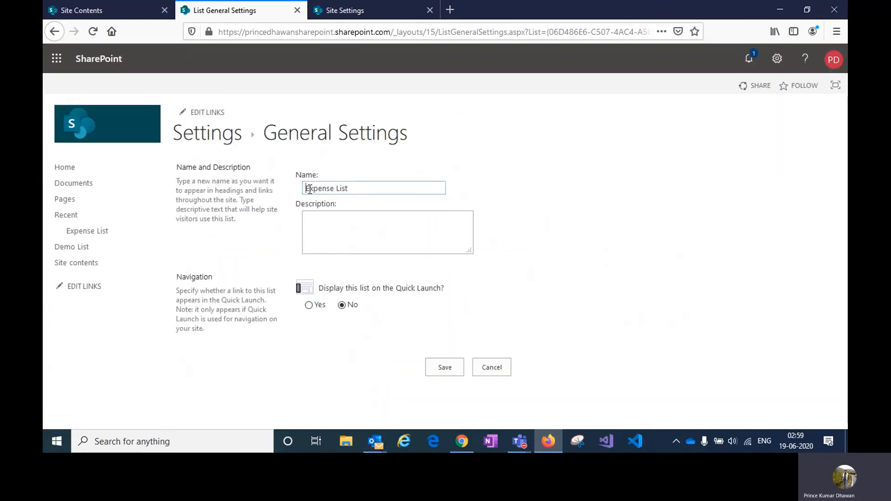
{"action": "left_click_drag", "start_coordinate": [305, 189], "coordinate": [354, 189]}
{"action": "left_click", "coordinate": [353, 224]}
{"action": "left_click", "coordinate": [355, 188]}
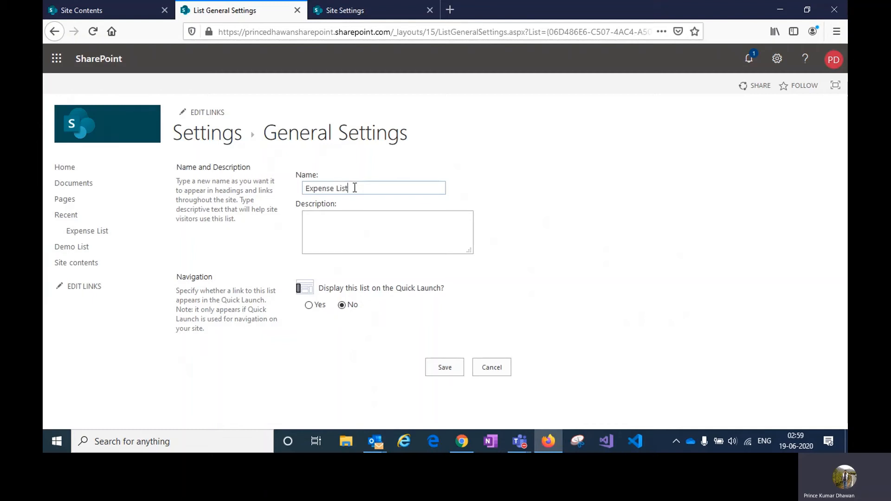
{"action": "left_click", "coordinate": [343, 226]}
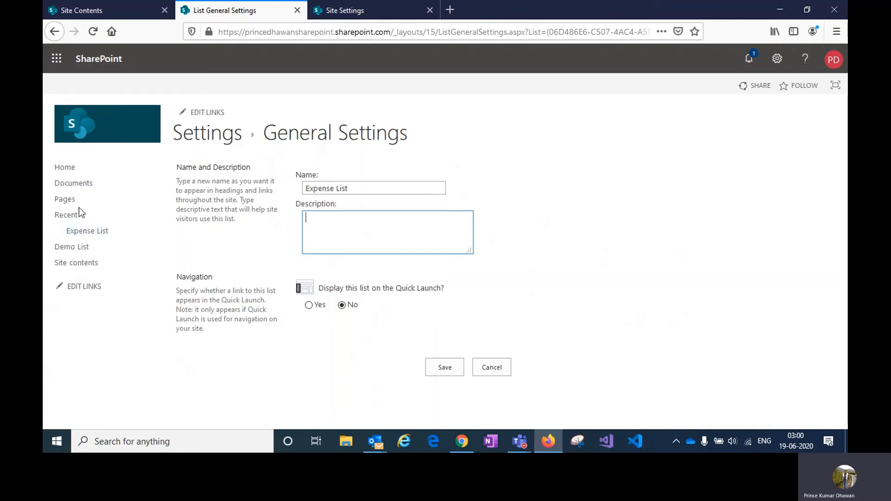
{"action": "left_click", "coordinate": [309, 307]}
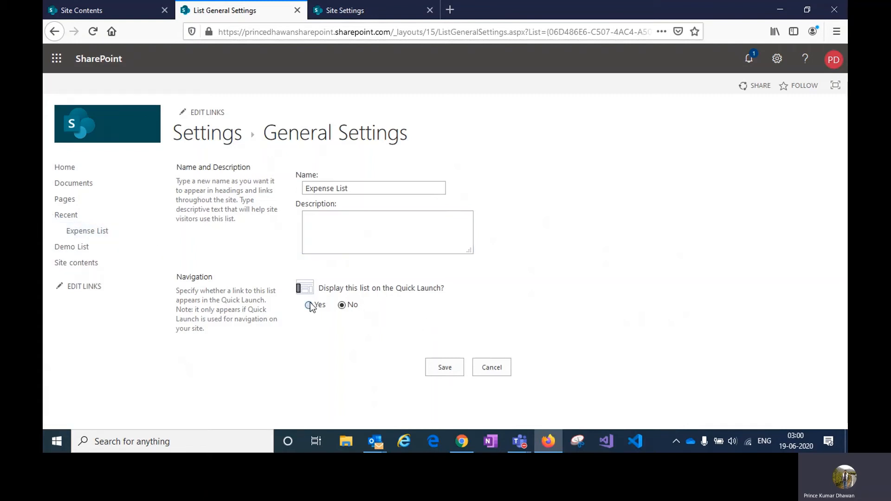
{"action": "left_click", "coordinate": [443, 369]}
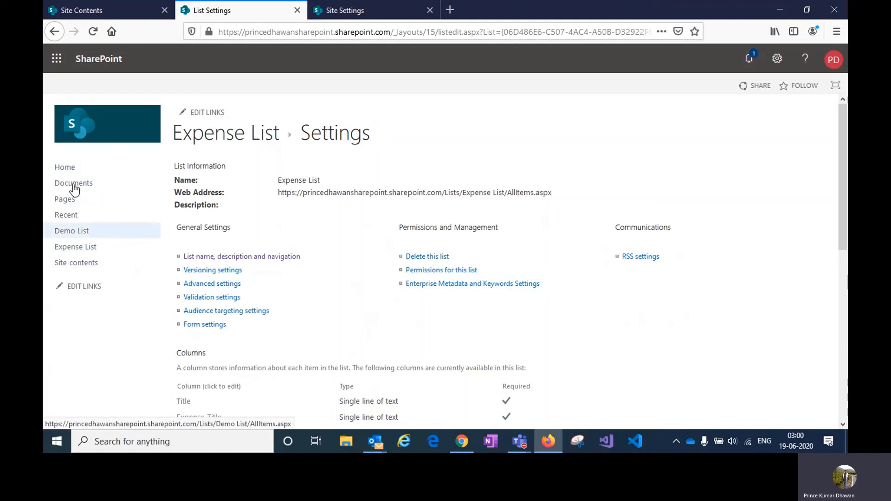
Step: In the versioning settings, create a version at each item edit, keep 100 versions, and save
{"action": "scroll", "coordinate": [328, 202], "scroll_direction": "down", "scroll_amount": 2}
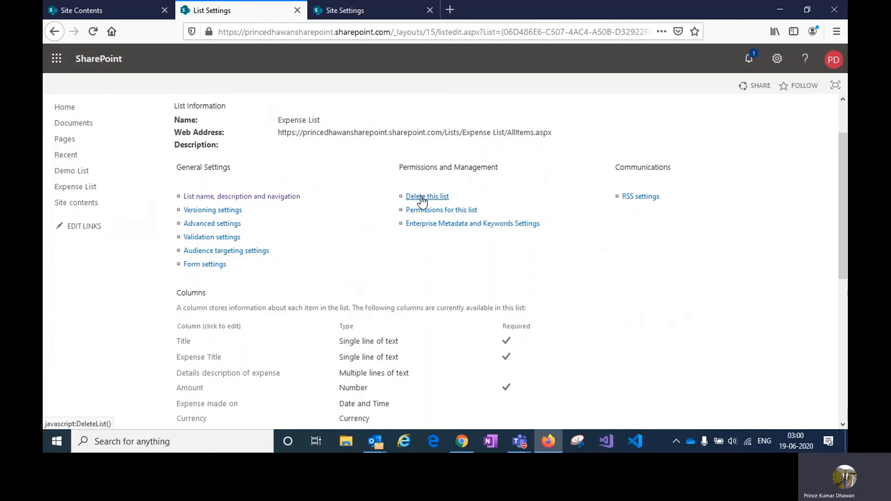
{"action": "left_click", "coordinate": [206, 211]}
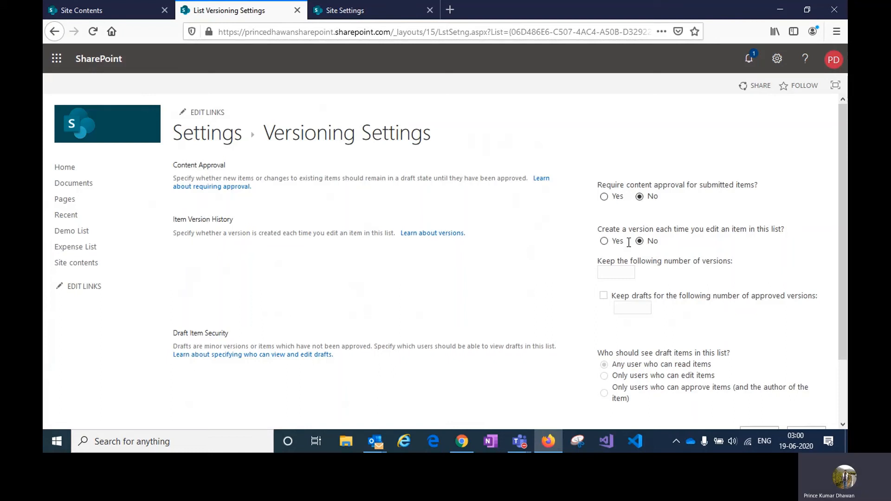
{"action": "left_click", "coordinate": [605, 241]}
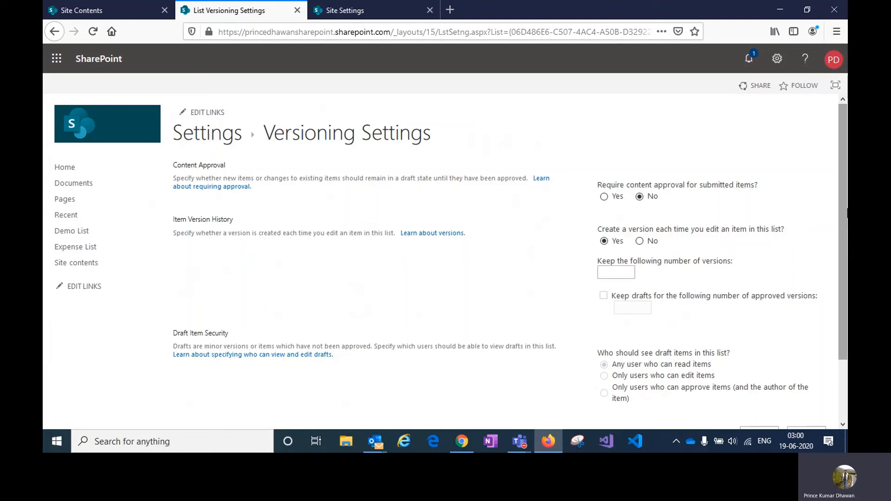
{"action": "scroll", "coordinate": [696, 223], "scroll_direction": "down", "scroll_amount": 2}
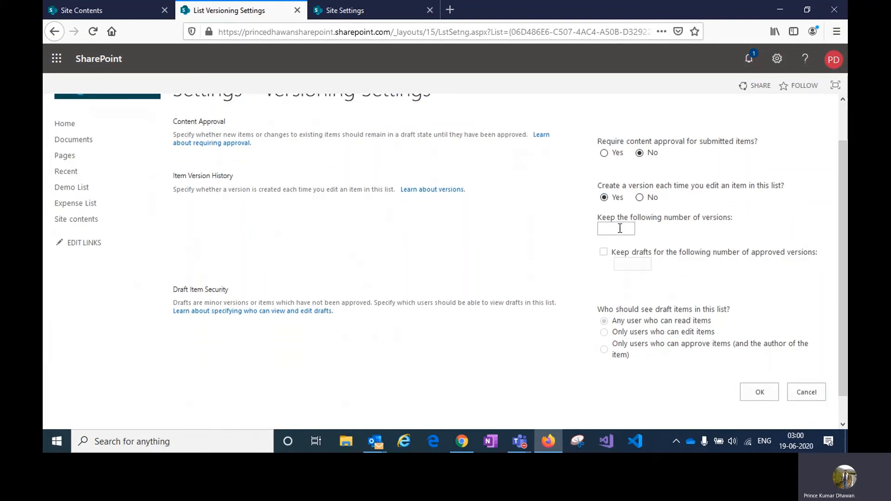
{"action": "left_click", "coordinate": [620, 228]}
{"action": "type", "text": "100"}
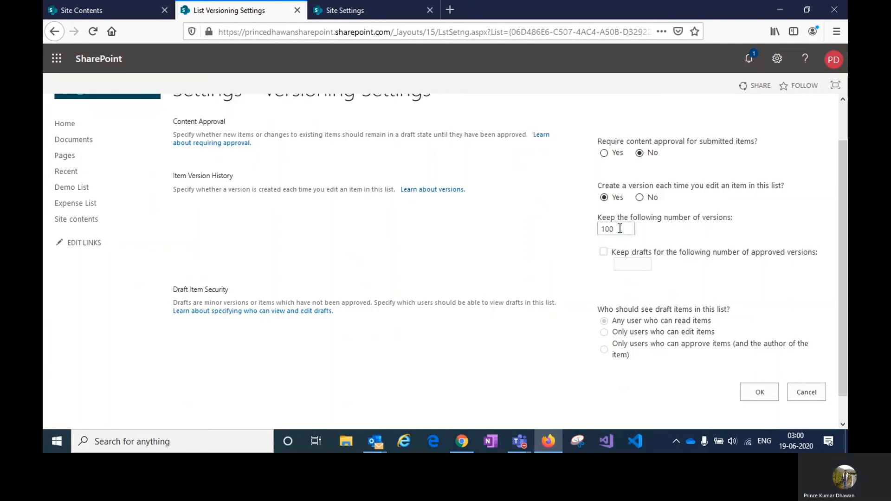
{"action": "type", "text": "00"}
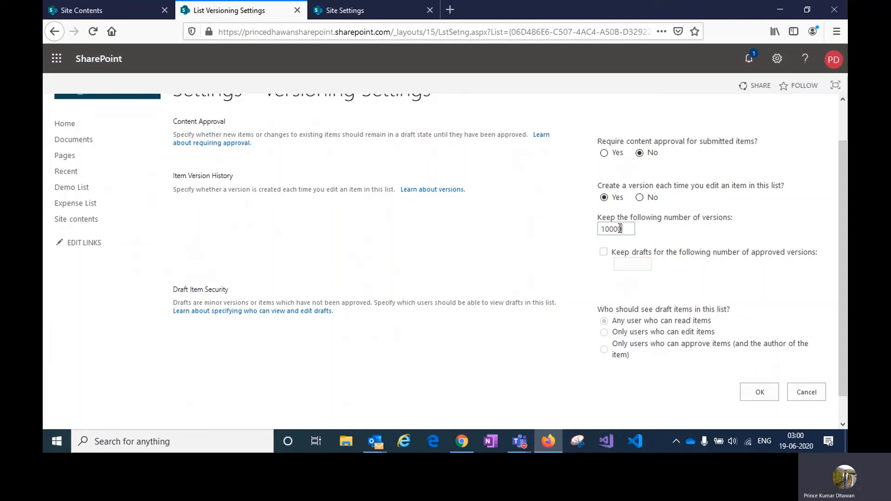
{"action": "key", "text": "BackSpace"}
{"action": "key", "text": "BackSpace"}
{"action": "left_click", "coordinate": [756, 392]}
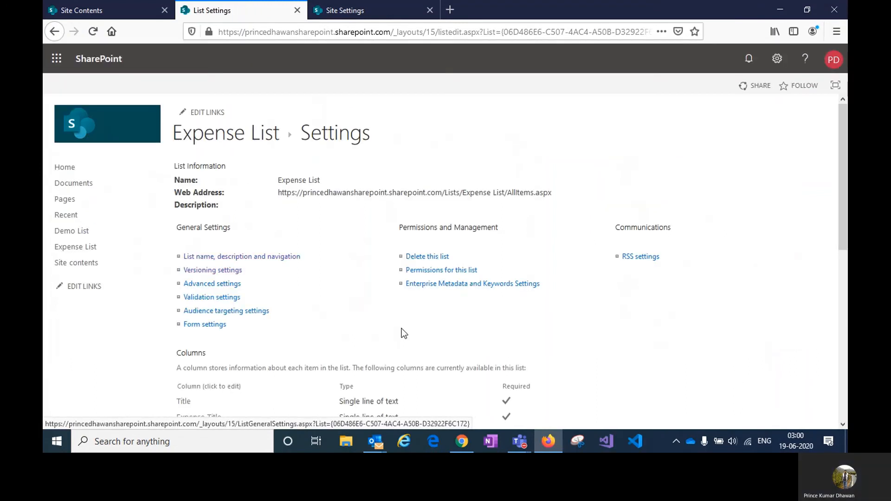
Step: Open the Expense List from its web address, set the Car loan EMI item's Title to 3, and save
{"action": "left_click", "coordinate": [281, 193]}
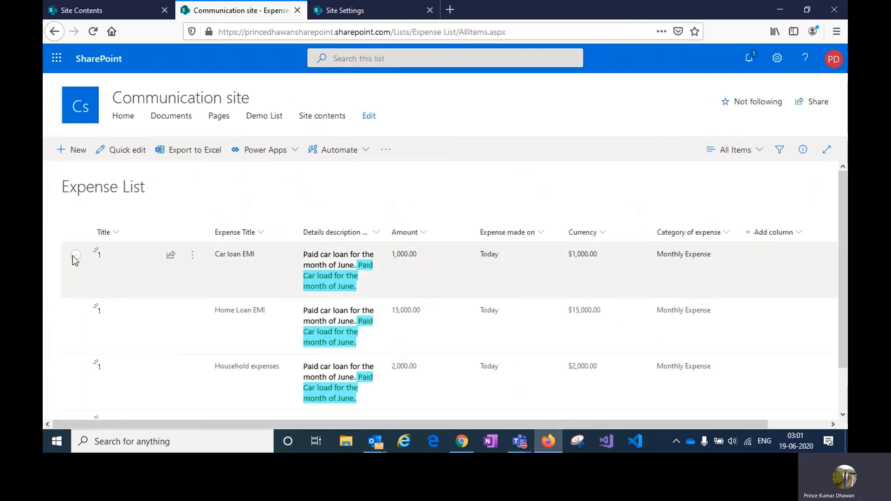
{"action": "left_click", "coordinate": [74, 254]}
{"action": "left_click", "coordinate": [75, 150]}
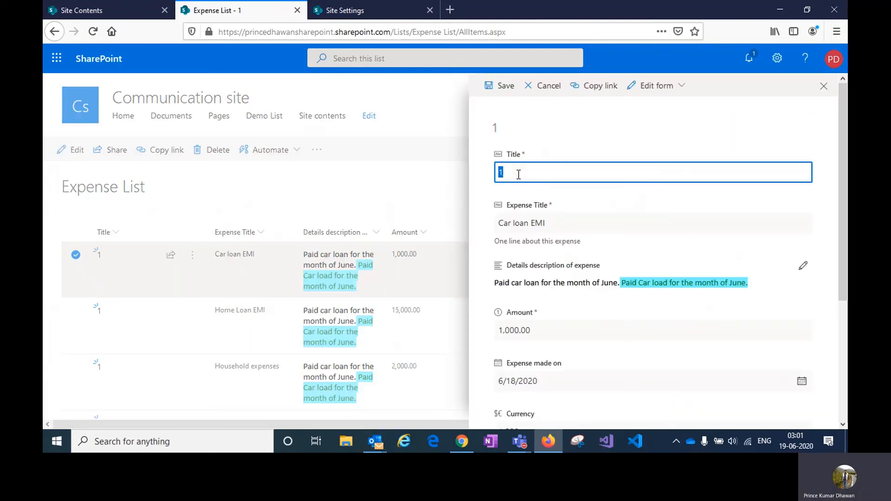
{"action": "scroll", "coordinate": [660, 254], "scroll_direction": "down", "scroll_amount": 4}
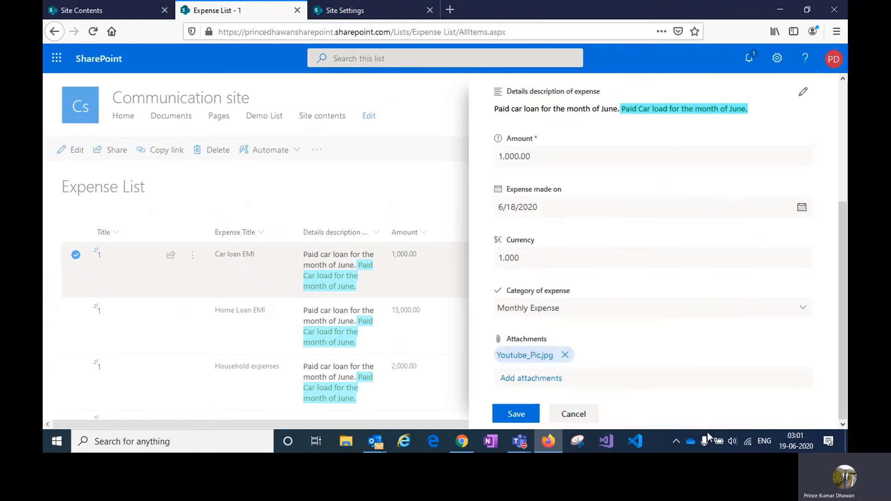
{"action": "left_click", "coordinate": [527, 413]}
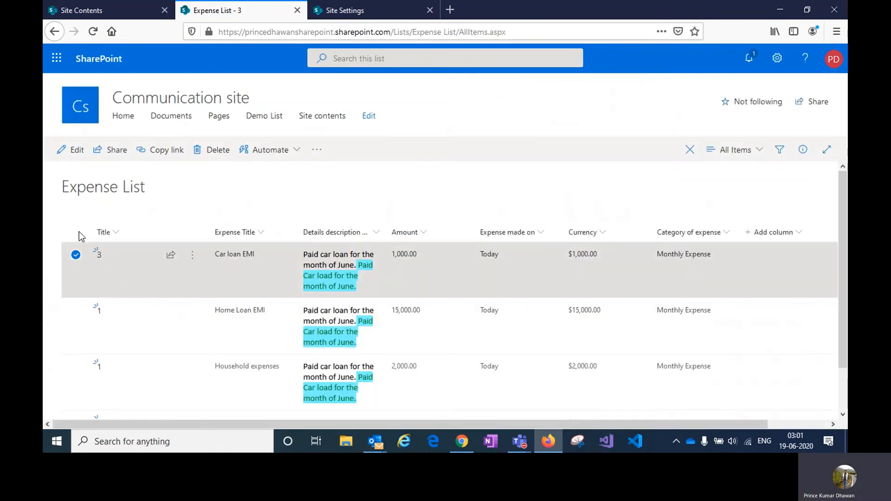
Step: Edit the Car loan EMI item again, set its Title to 2, and save
{"action": "left_click", "coordinate": [72, 155]}
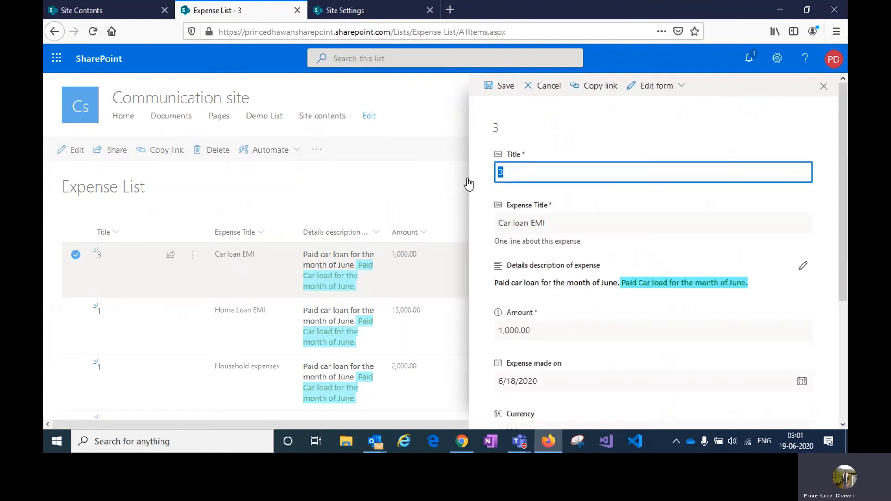
{"action": "scroll", "coordinate": [690, 388], "scroll_direction": "down", "scroll_amount": 4}
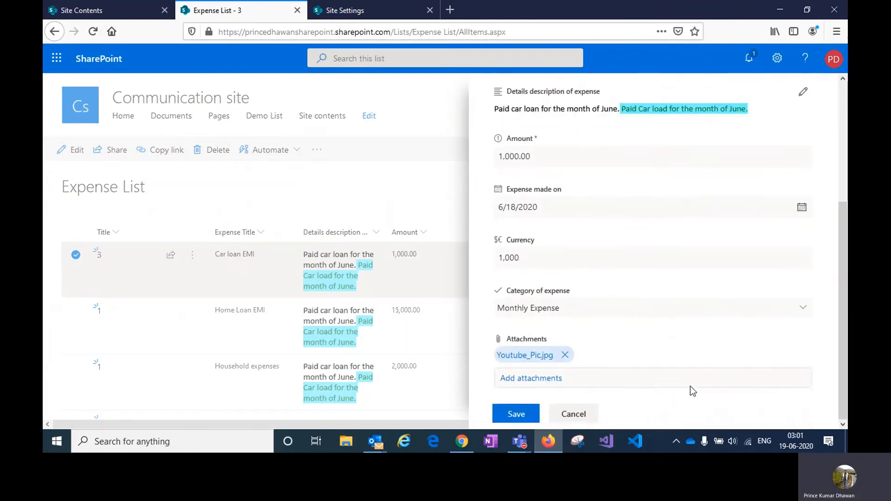
{"action": "left_click", "coordinate": [511, 414]}
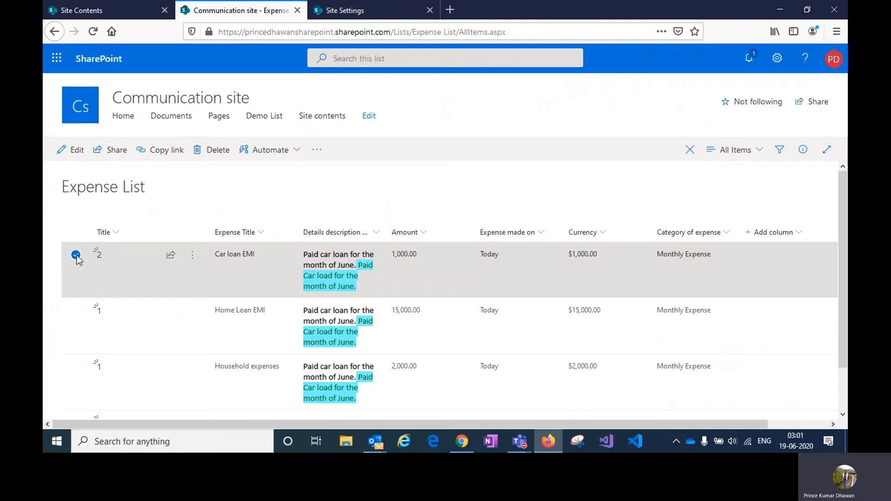
Step: Delete the unhighlighted sentence "Paid car loan for the month of June." from the Car loan EMI item's details description and save the item
{"action": "left_click", "coordinate": [74, 150]}
{"action": "scroll", "coordinate": [709, 257], "scroll_direction": "down", "scroll_amount": 3}
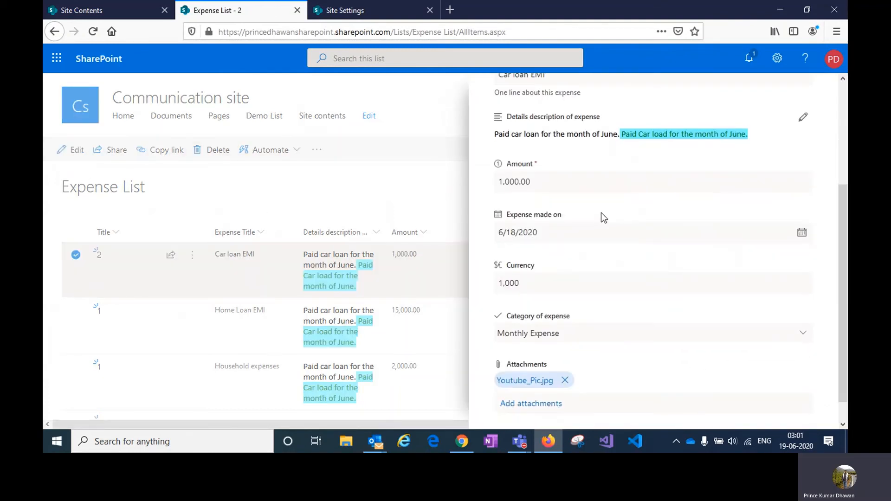
{"action": "scroll", "coordinate": [601, 215], "scroll_direction": "up", "scroll_amount": 2}
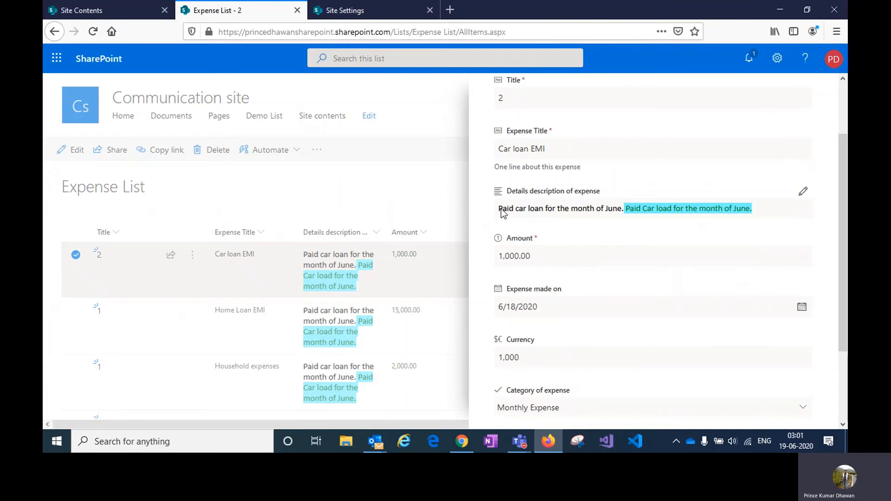
{"action": "left_click", "coordinate": [803, 192]}
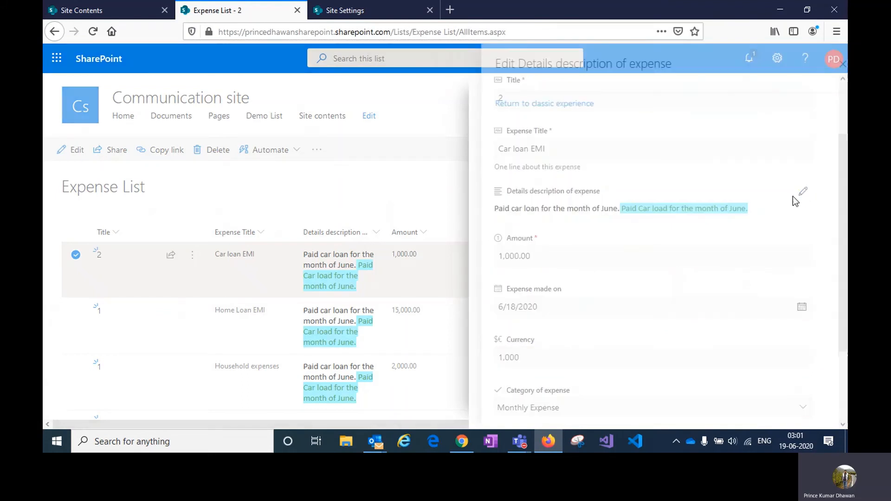
{"action": "left_click_drag", "start_coordinate": [613, 106], "coordinate": [469, 114]}
{"action": "key", "text": "BackSpace"}
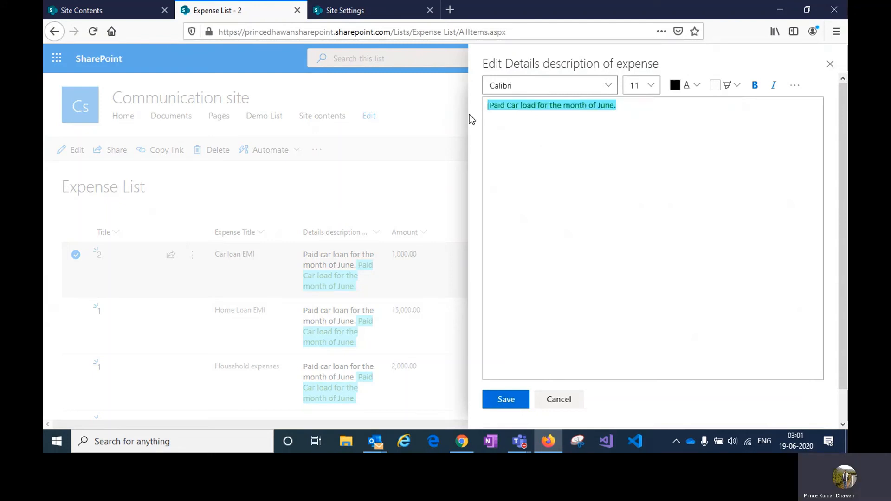
{"action": "left_click", "coordinate": [504, 397]}
{"action": "scroll", "coordinate": [657, 310], "scroll_direction": "down", "scroll_amount": 2}
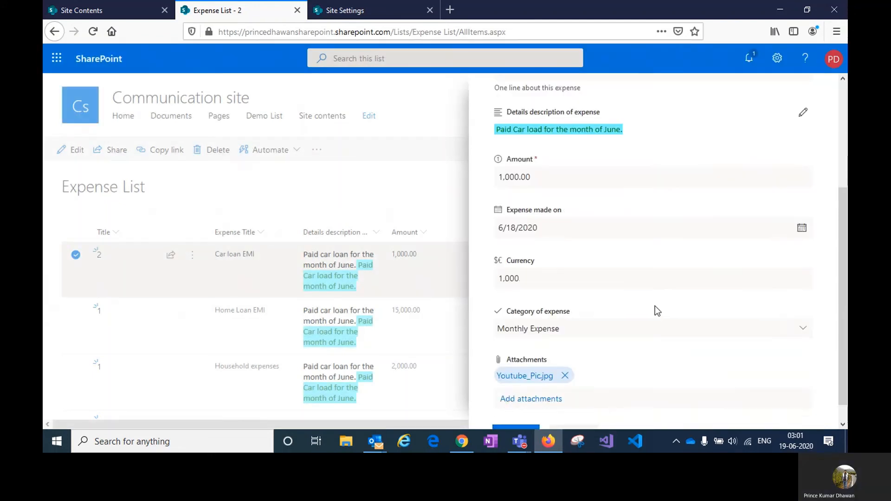
{"action": "left_click", "coordinate": [510, 418]}
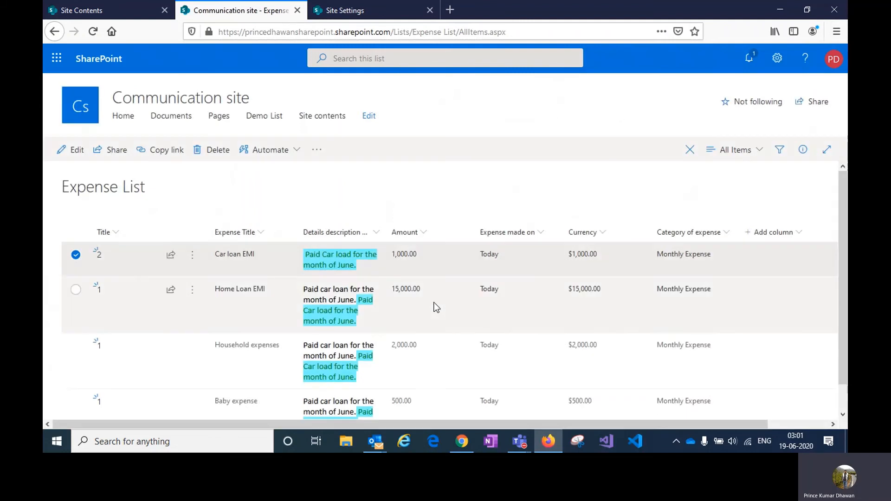
{"action": "left_click", "coordinate": [286, 197]}
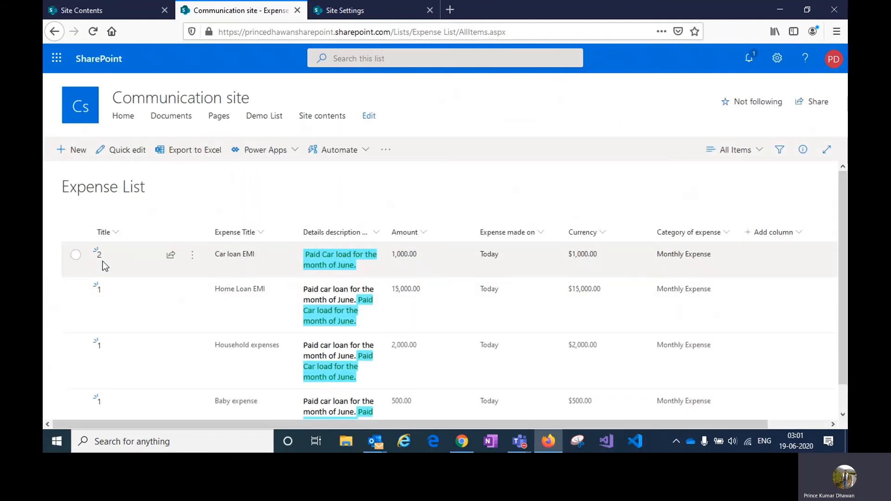
Step: Open the version history of the Car loan EMI item
{"action": "left_click", "coordinate": [75, 255]}
{"action": "left_click", "coordinate": [191, 259]}
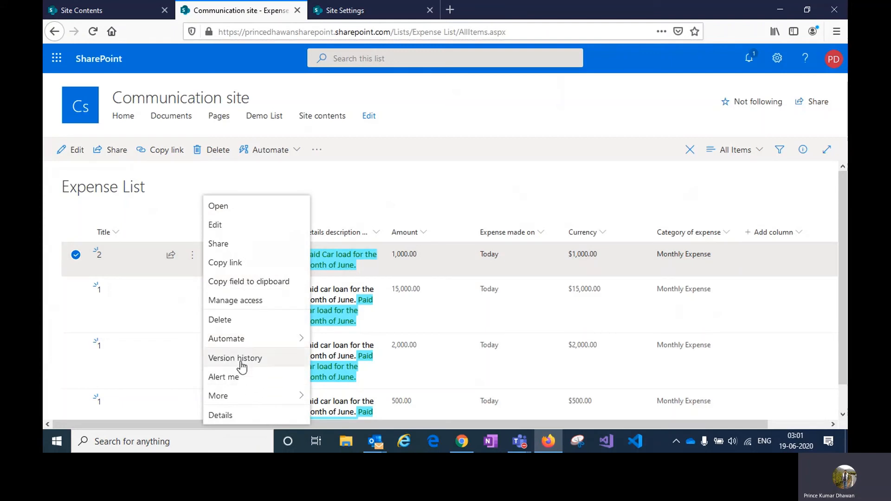
{"action": "left_click", "coordinate": [366, 203]}
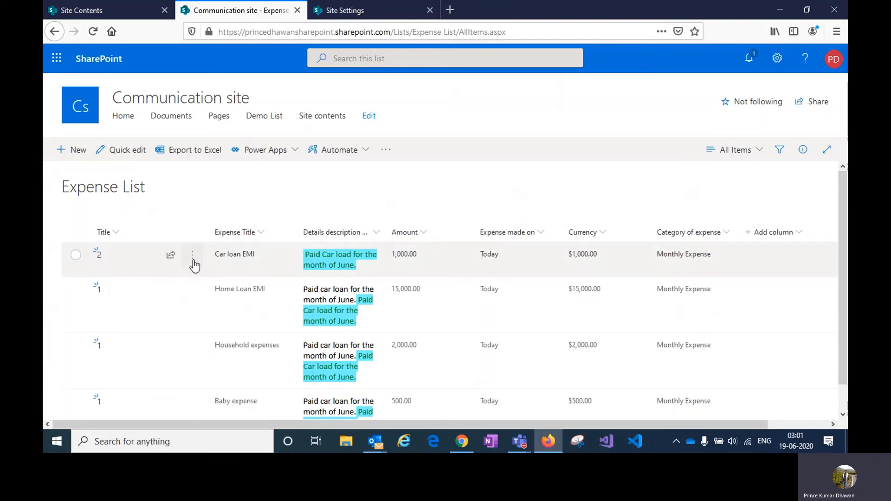
{"action": "left_click", "coordinate": [75, 255]}
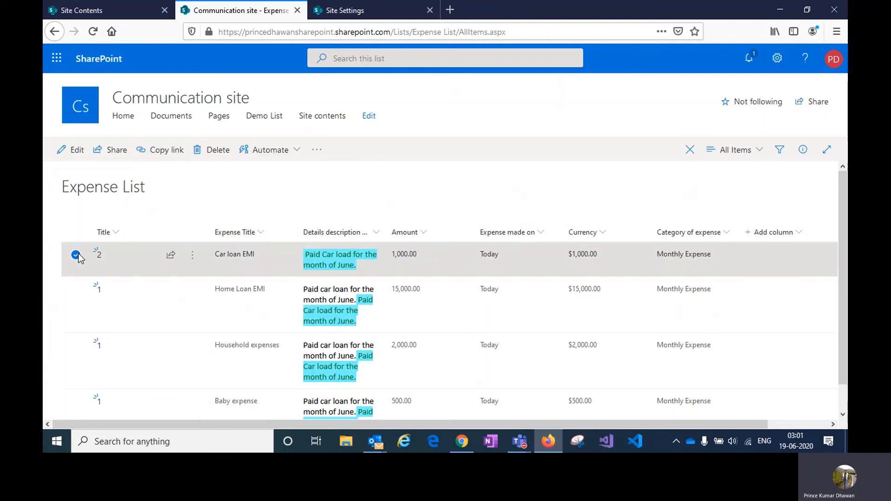
{"action": "left_click", "coordinate": [193, 255]}
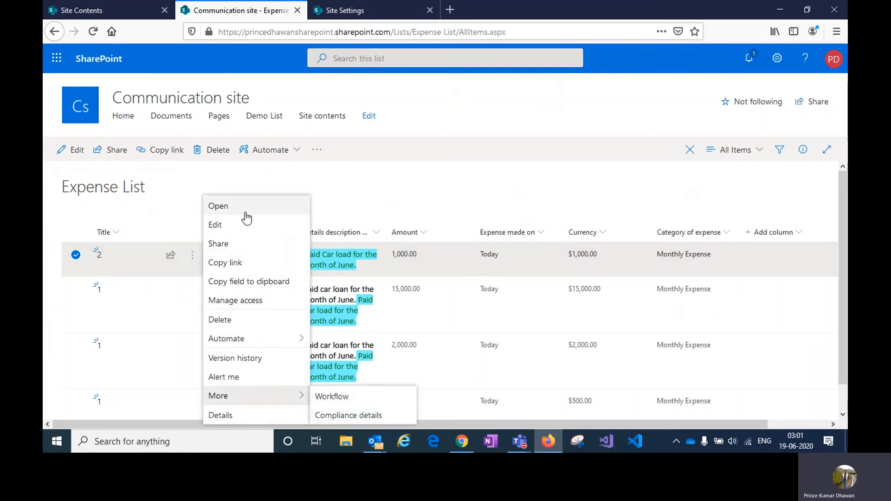
{"action": "left_click", "coordinate": [251, 359]}
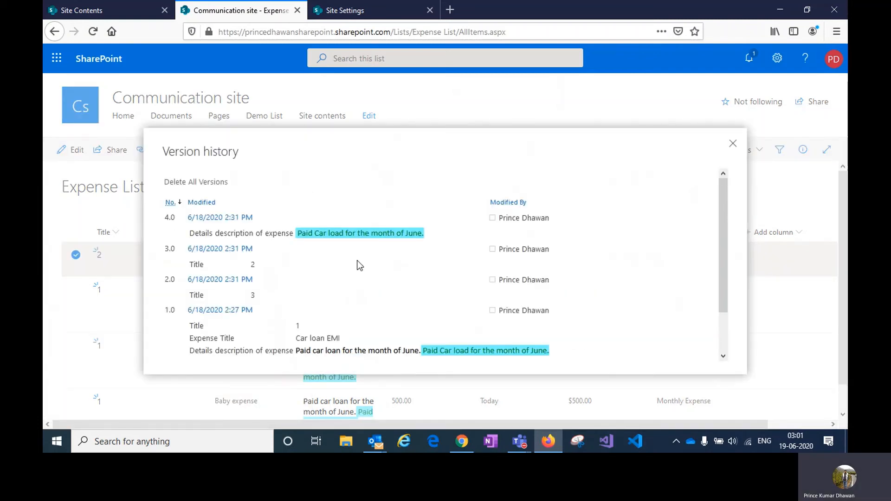
Step: Examine the Title and details description changes across versions 1.0 to 4.0, close the version history, and deselect the item
{"action": "scroll", "coordinate": [357, 265], "scroll_direction": "down", "scroll_amount": 2}
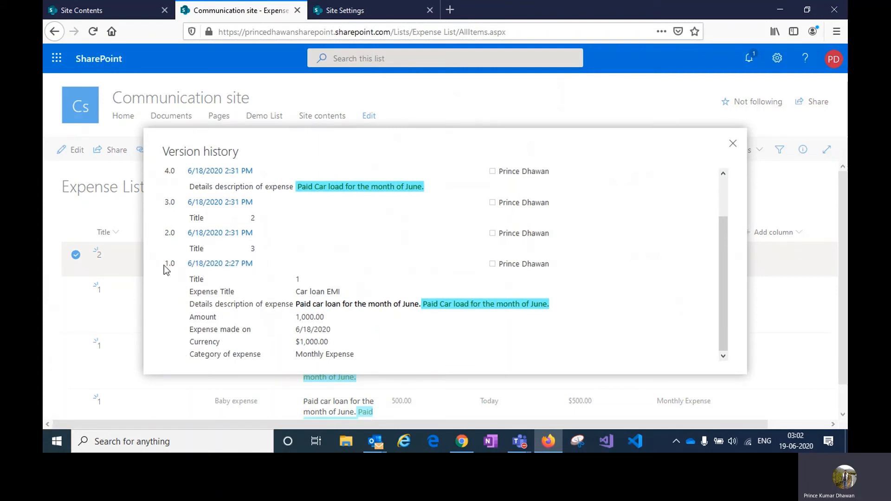
{"action": "left_click_drag", "start_coordinate": [163, 266], "coordinate": [177, 268]}
{"action": "mouse_move", "coordinate": [248, 251]}
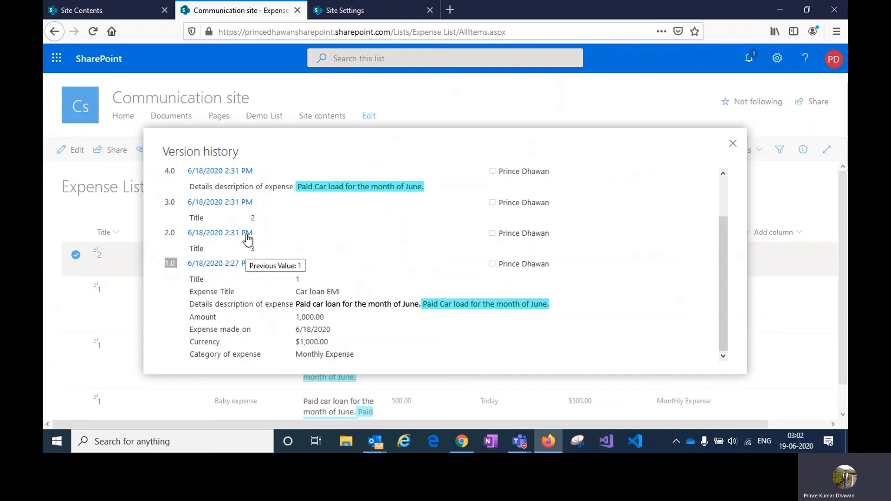
{"action": "left_click", "coordinate": [251, 217]}
{"action": "scroll", "coordinate": [288, 246], "scroll_direction": "up", "scroll_amount": 2}
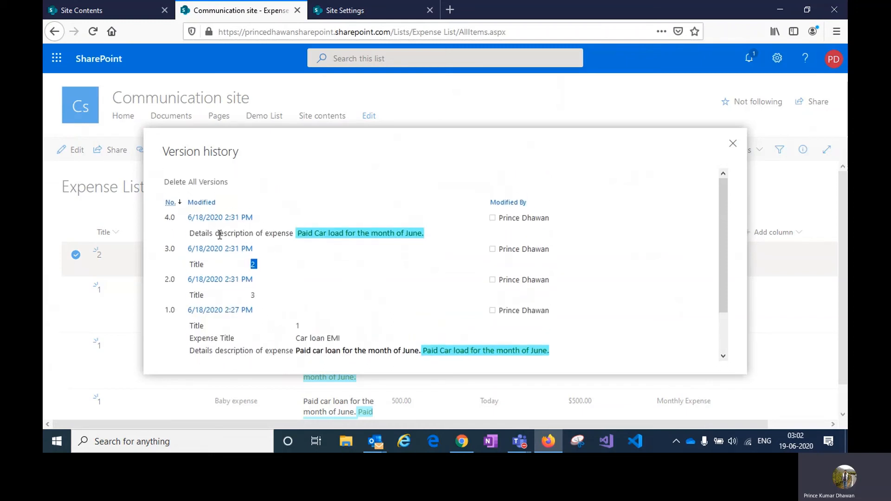
{"action": "left_click_drag", "start_coordinate": [192, 232], "coordinate": [401, 232]}
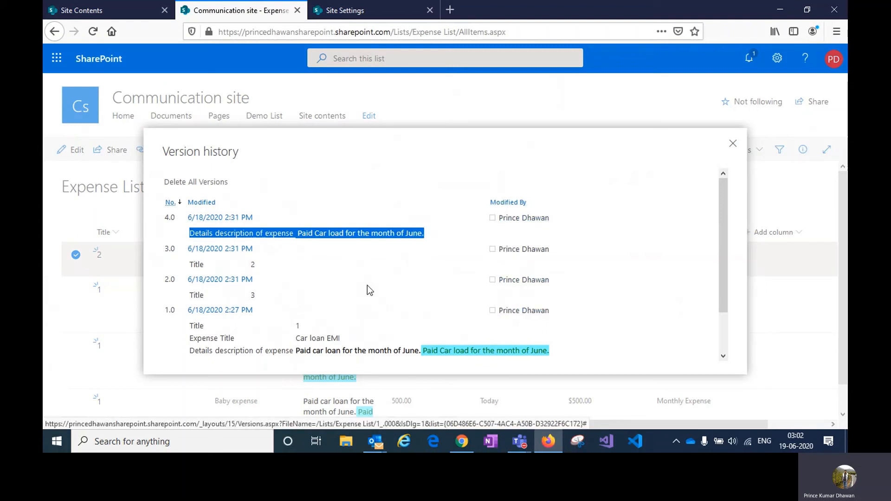
{"action": "left_click", "coordinate": [733, 145]}
{"action": "left_click", "coordinate": [733, 146]}
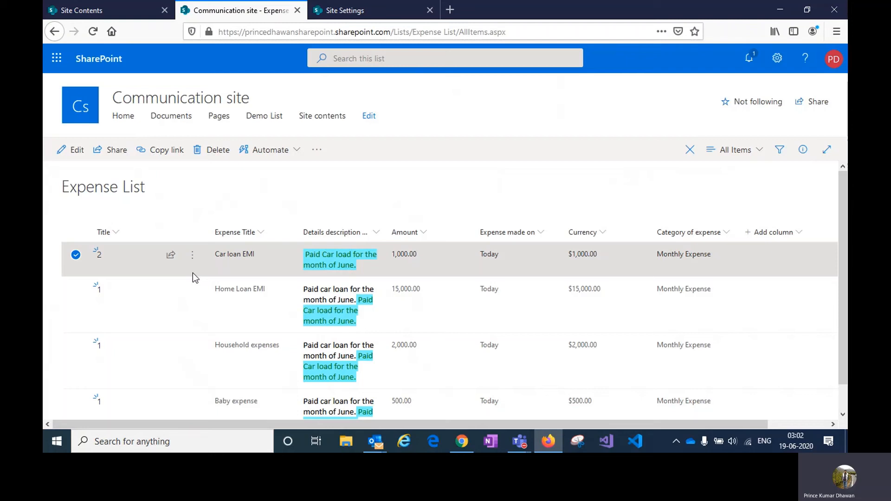
{"action": "left_click", "coordinate": [76, 258]}
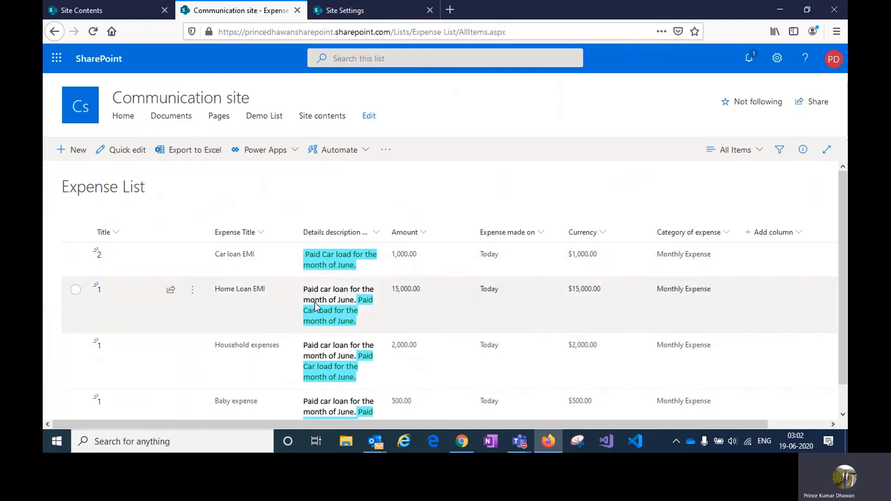
Step: Add a Count total to the Currency column of the Expense List
{"action": "scroll", "coordinate": [315, 302], "scroll_direction": "down", "scroll_amount": 2}
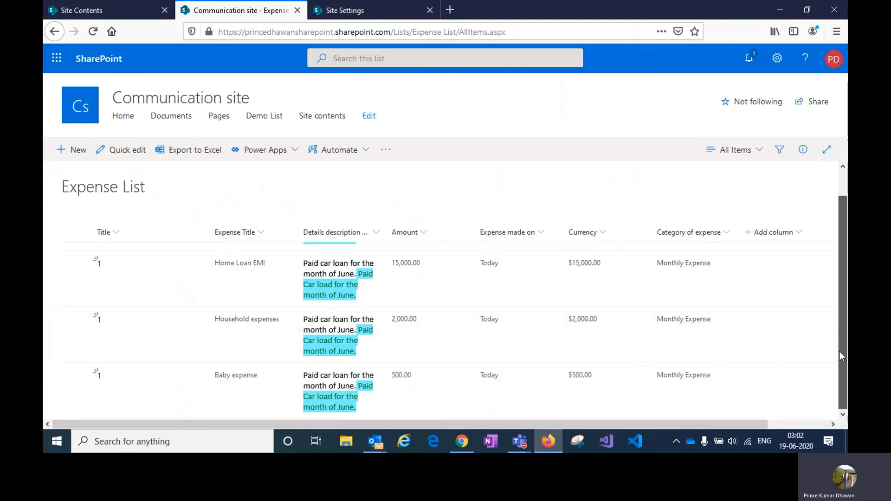
{"action": "left_click_drag", "start_coordinate": [839, 352], "coordinate": [842, 378]}
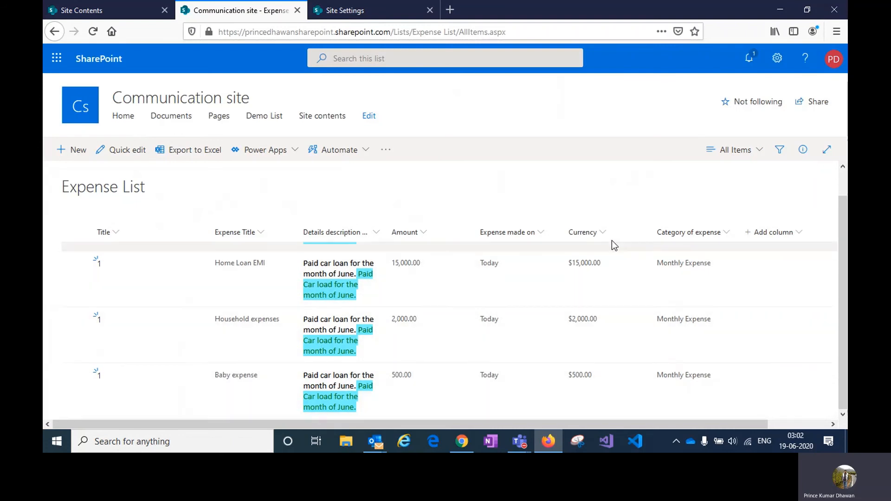
{"action": "left_click", "coordinate": [605, 232]}
{"action": "mouse_move", "coordinate": [619, 349]}
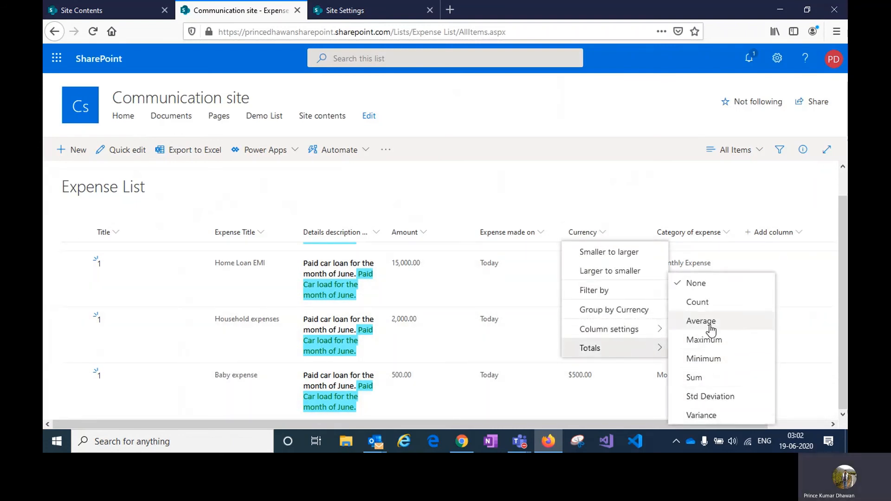
{"action": "left_click", "coordinate": [699, 309]}
Step: Set the total of the Currency column to Sum
{"action": "left_click", "coordinate": [605, 232]}
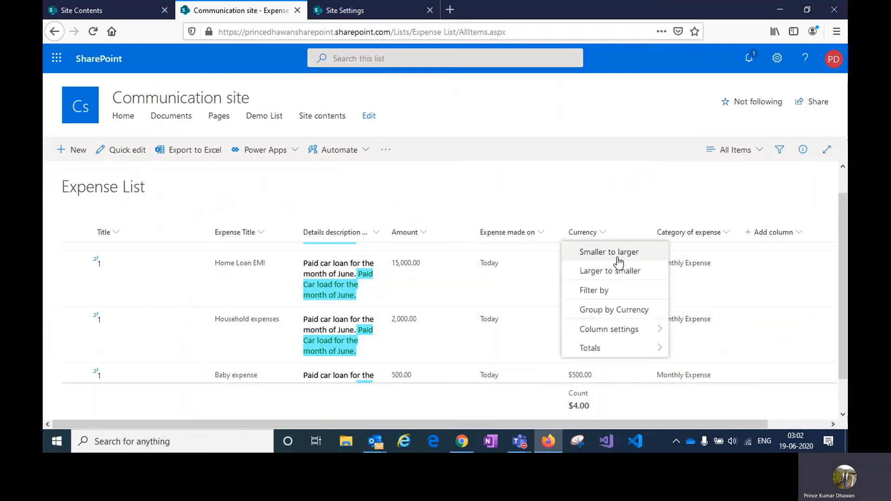
{"action": "mouse_move", "coordinate": [617, 352]}
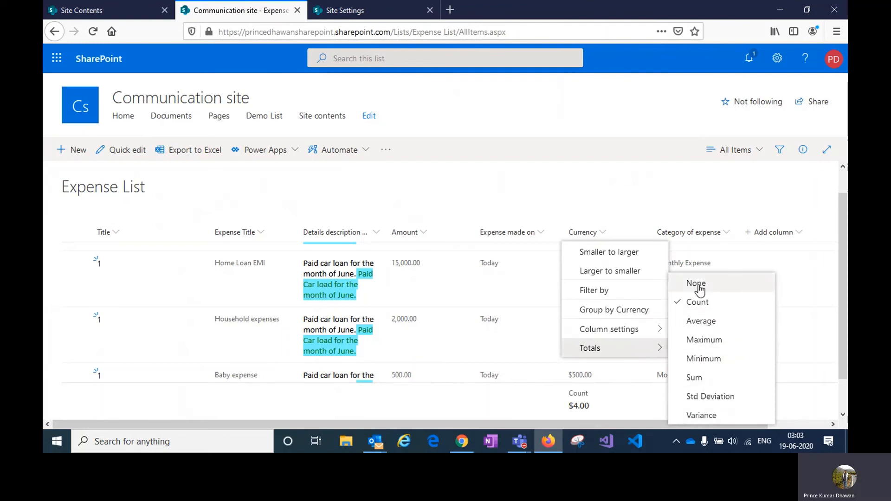
{"action": "left_click", "coordinate": [701, 378]}
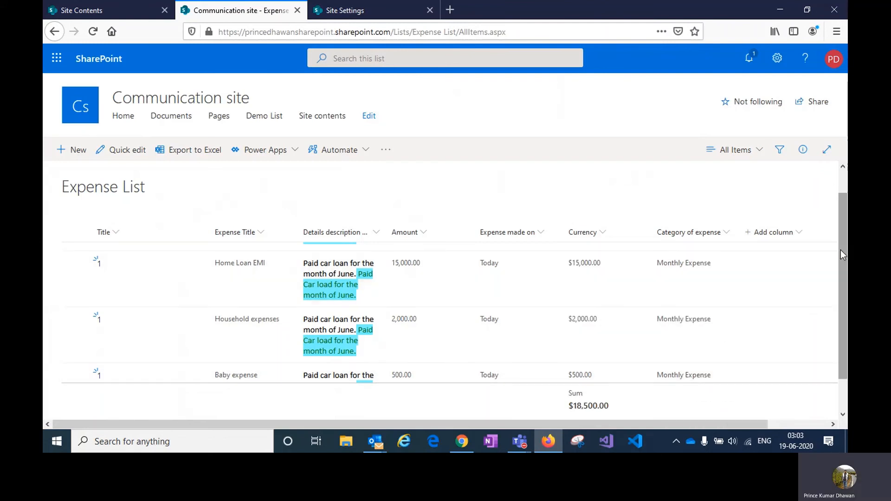
{"action": "scroll", "coordinate": [833, 288], "scroll_direction": "down", "scroll_amount": 1}
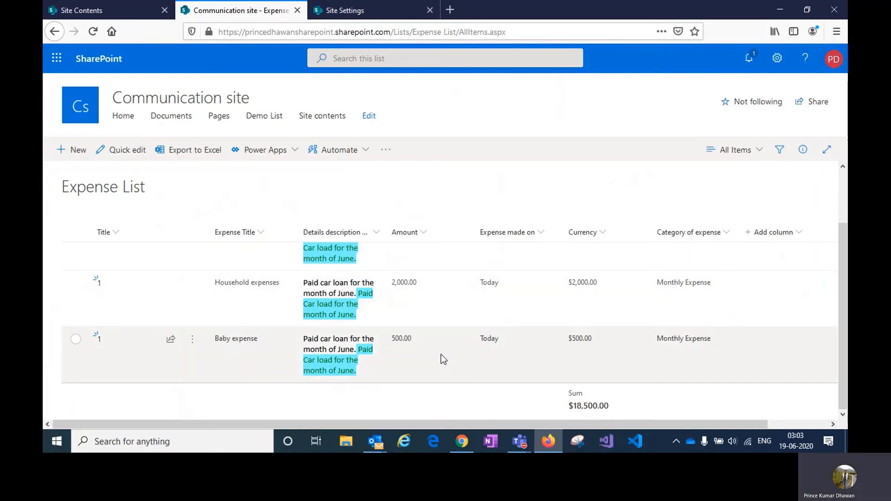
Step: Add a Count total to the Amount column and compare it with the listed items
{"action": "left_click", "coordinate": [425, 231]}
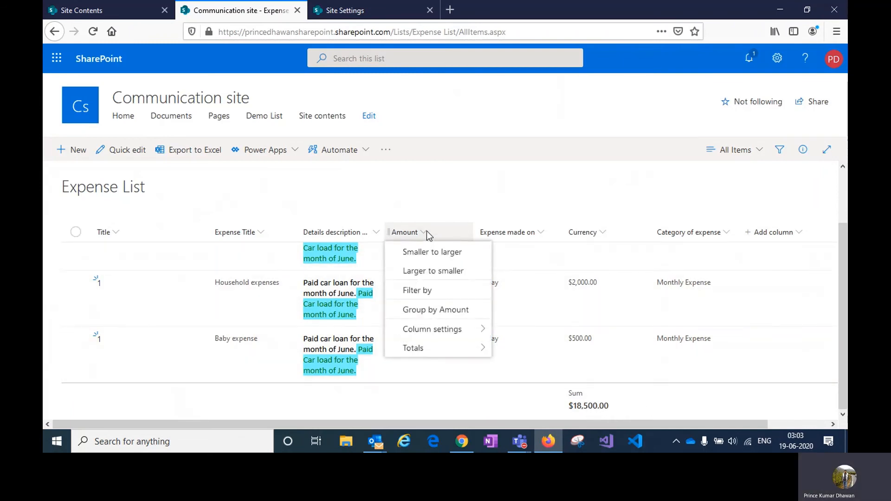
{"action": "mouse_move", "coordinate": [462, 348]}
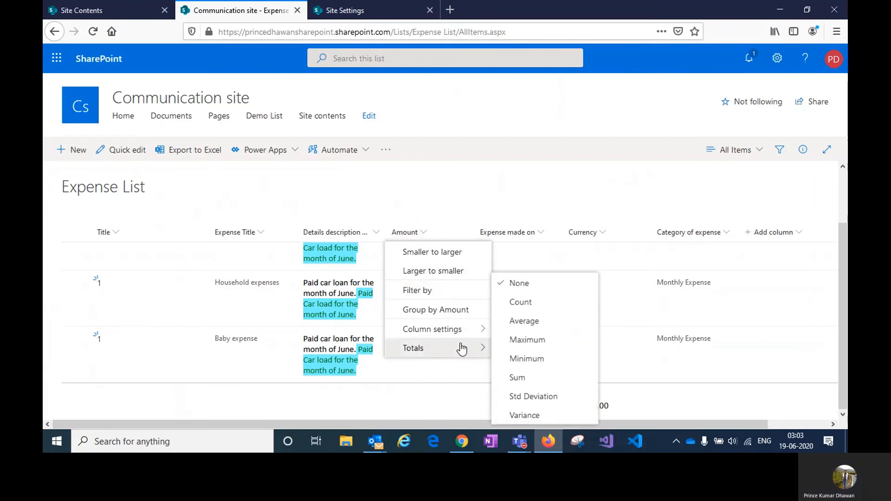
{"action": "left_click", "coordinate": [519, 307]}
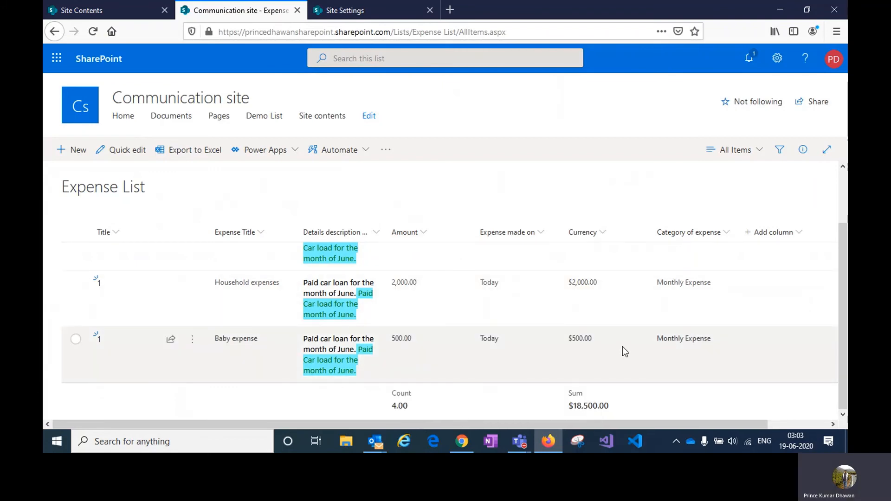
{"action": "scroll", "coordinate": [622, 346], "scroll_direction": "up", "scroll_amount": 2}
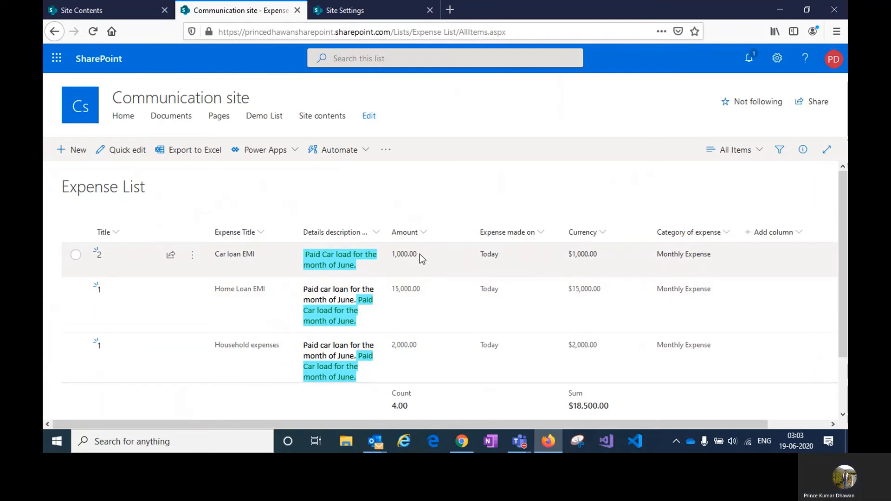
{"action": "scroll", "coordinate": [399, 315], "scroll_direction": "down", "scroll_amount": 2}
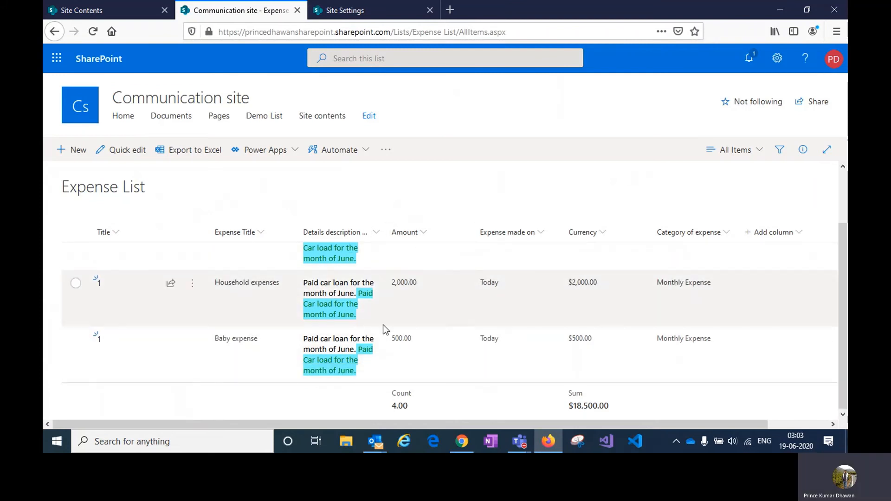
Step: Remove the total from the Amount column by setting it to None
{"action": "left_click", "coordinate": [419, 234]}
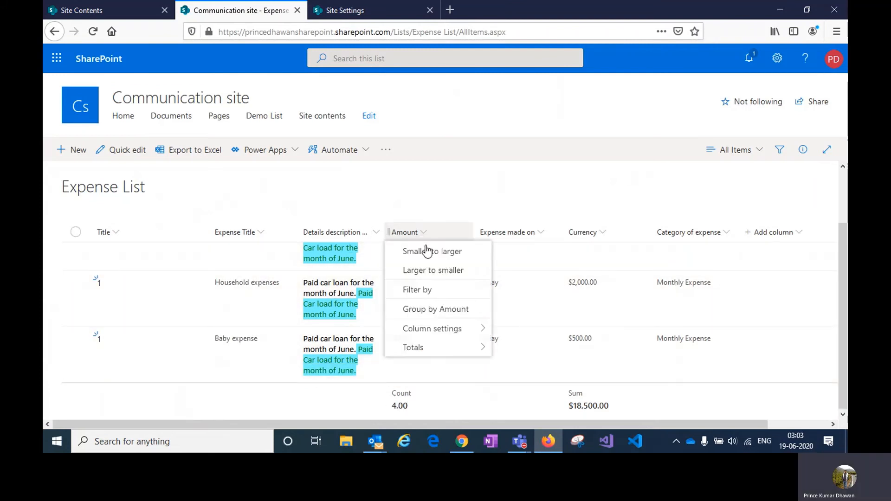
{"action": "mouse_move", "coordinate": [417, 351]}
{"action": "left_click", "coordinate": [519, 278]}
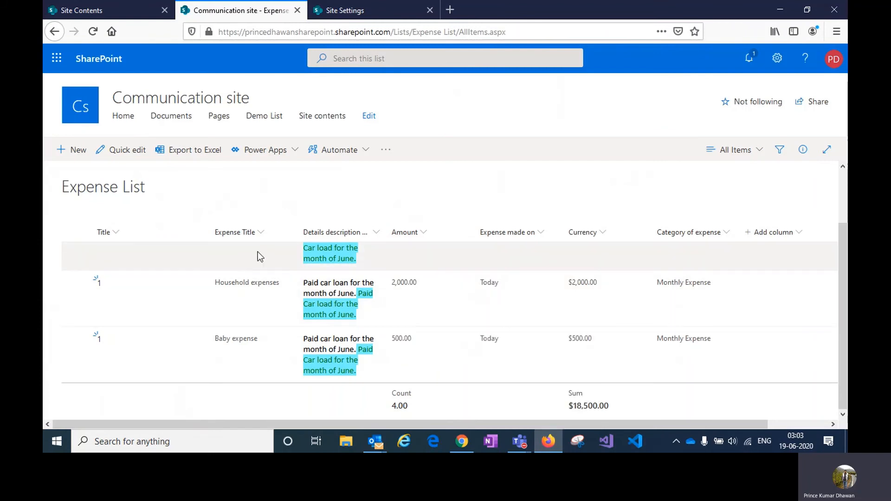
Step: Add a Count total to the Title column and check it alongside the Currency sum
{"action": "left_click", "coordinate": [137, 231]}
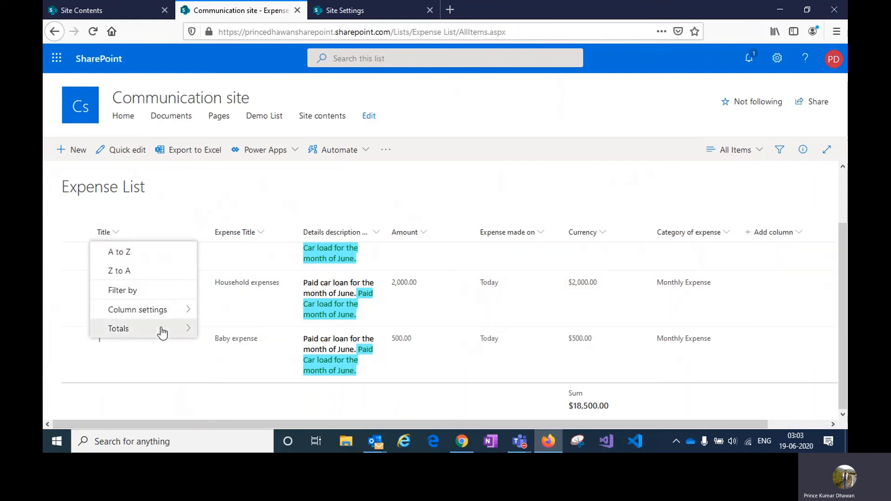
{"action": "mouse_move", "coordinate": [160, 331]}
{"action": "left_click", "coordinate": [220, 348]}
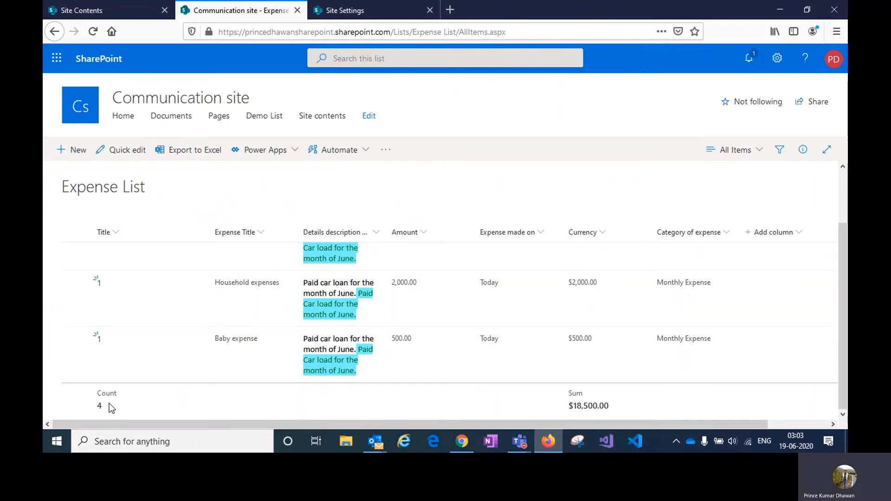
{"action": "left_click", "coordinate": [608, 404]}
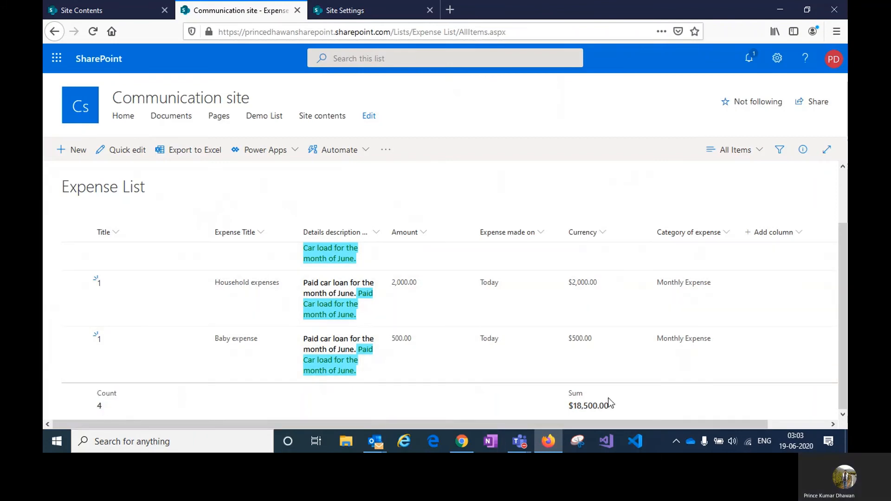
{"action": "left_click_drag", "start_coordinate": [617, 406], "coordinate": [558, 400]}
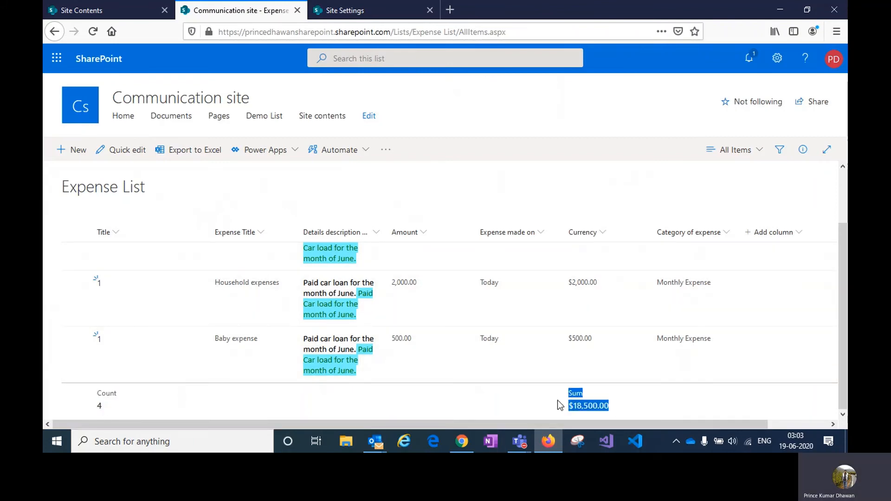
{"action": "left_click", "coordinate": [617, 406]}
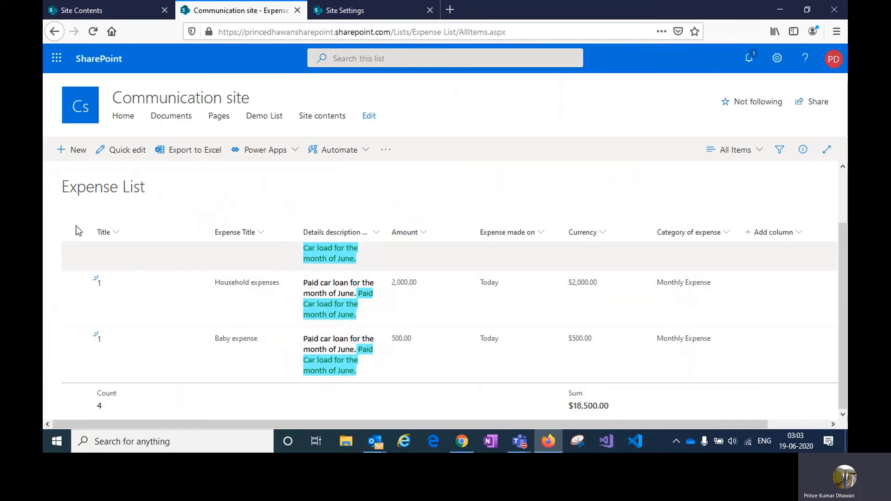
Step: Delete the Baby expense item and reload the list to check the Title count and Currency sum
{"action": "left_click", "coordinate": [75, 342]}
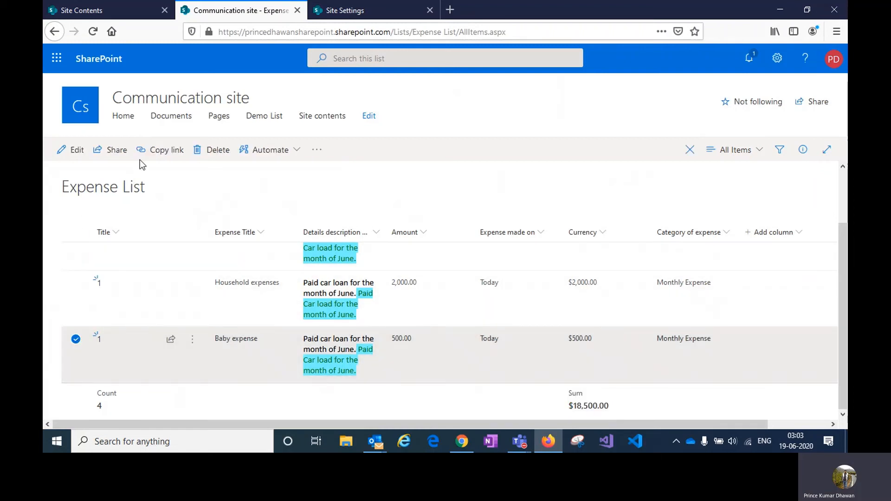
{"action": "left_click", "coordinate": [225, 151]}
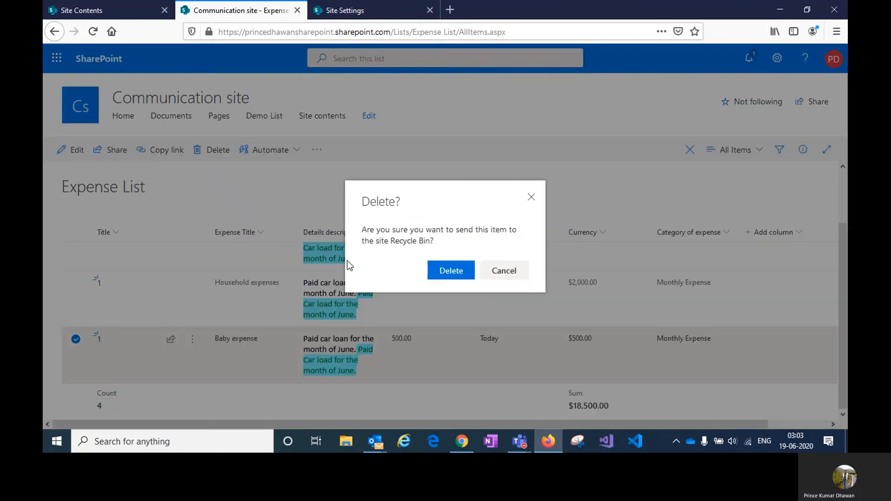
{"action": "left_click", "coordinate": [450, 270]}
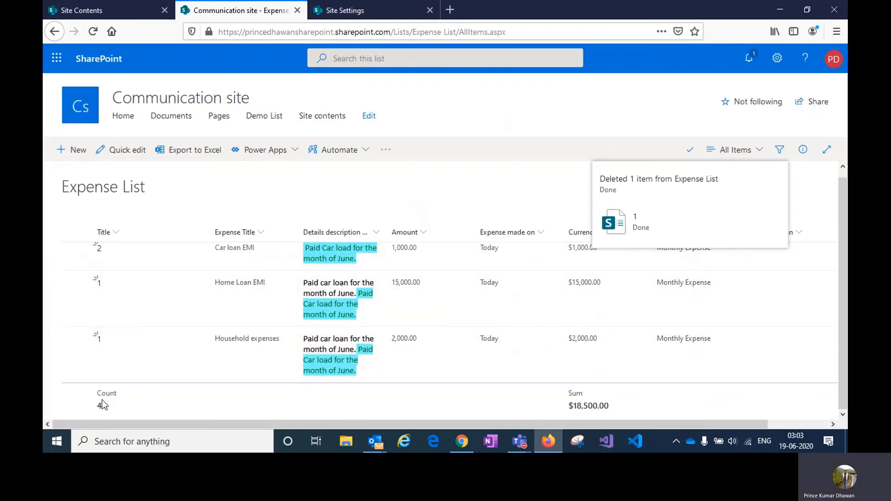
{"action": "left_click", "coordinate": [94, 31]}
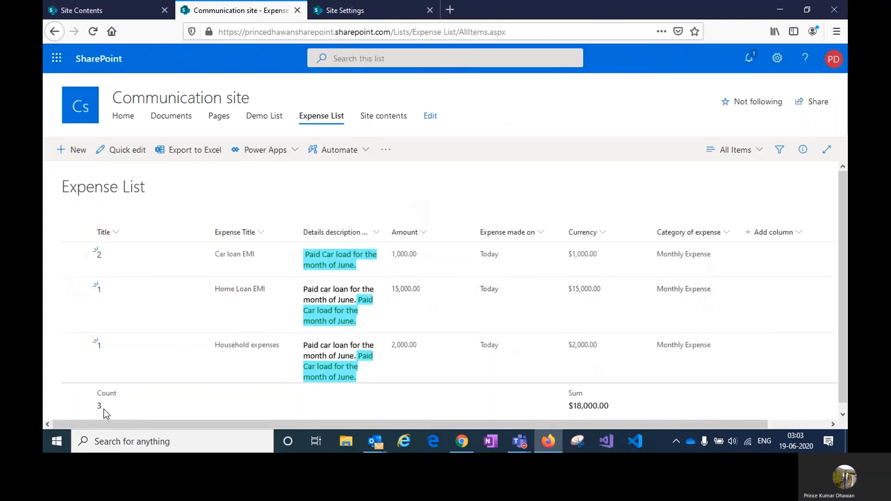
{"action": "left_click_drag", "start_coordinate": [104, 410], "coordinate": [70, 406]}
{"action": "left_click_drag", "start_coordinate": [612, 406], "coordinate": [550, 409]}
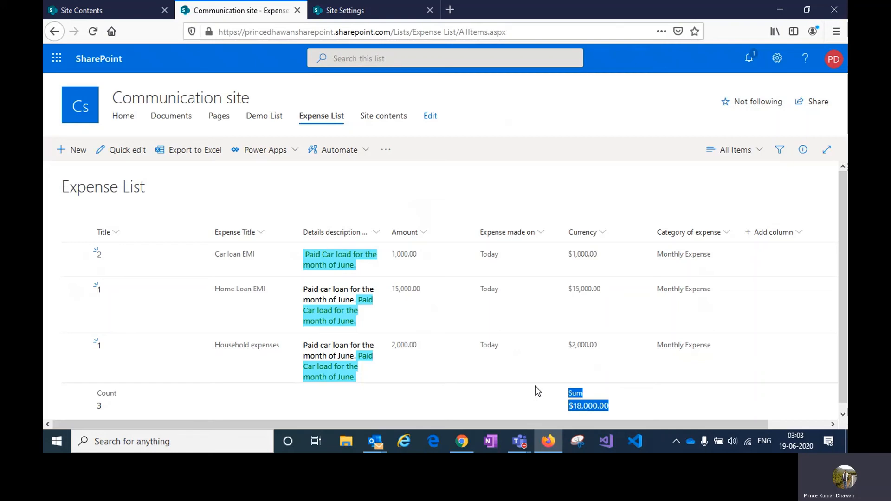
Step: Compare the total types offered for the Currency column with those offered for the Title column
{"action": "left_click", "coordinate": [601, 235]}
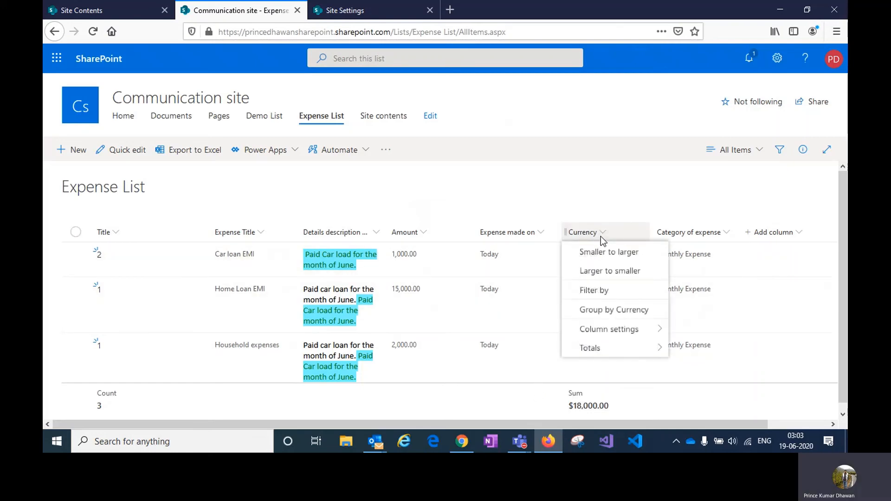
{"action": "mouse_move", "coordinate": [603, 349]}
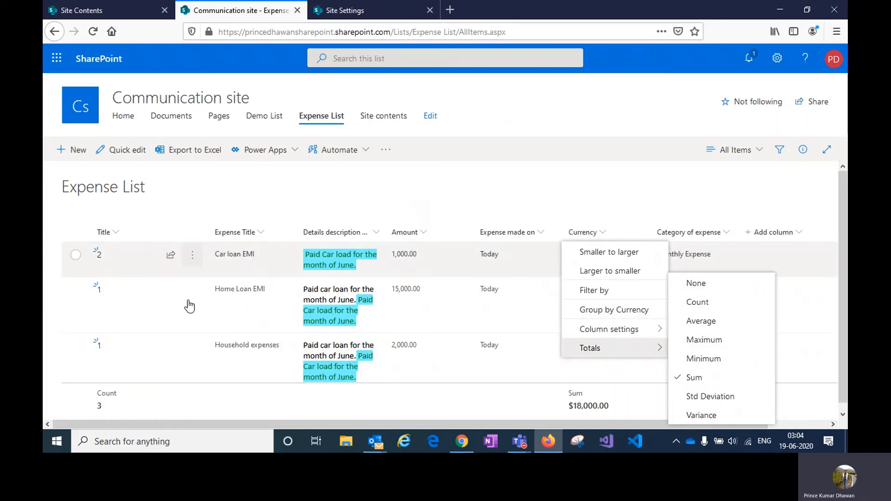
{"action": "left_click", "coordinate": [194, 235]}
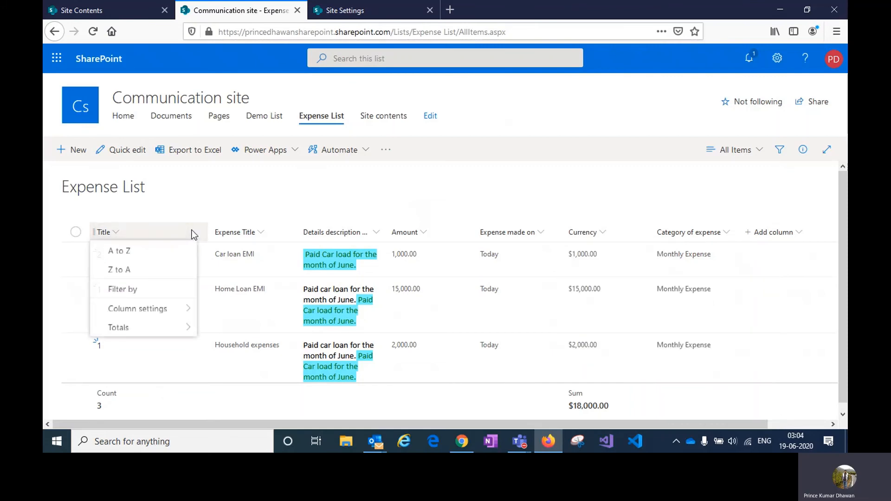
{"action": "mouse_move", "coordinate": [159, 332]}
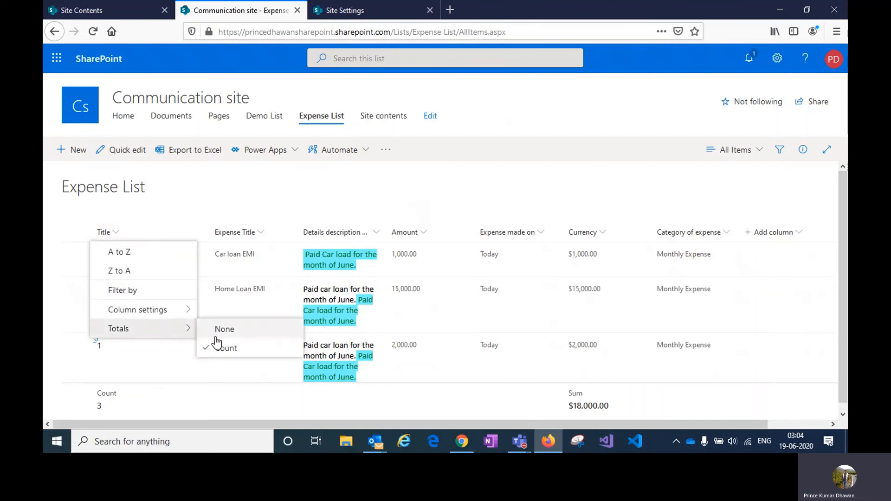
{"action": "left_click", "coordinate": [237, 198]}
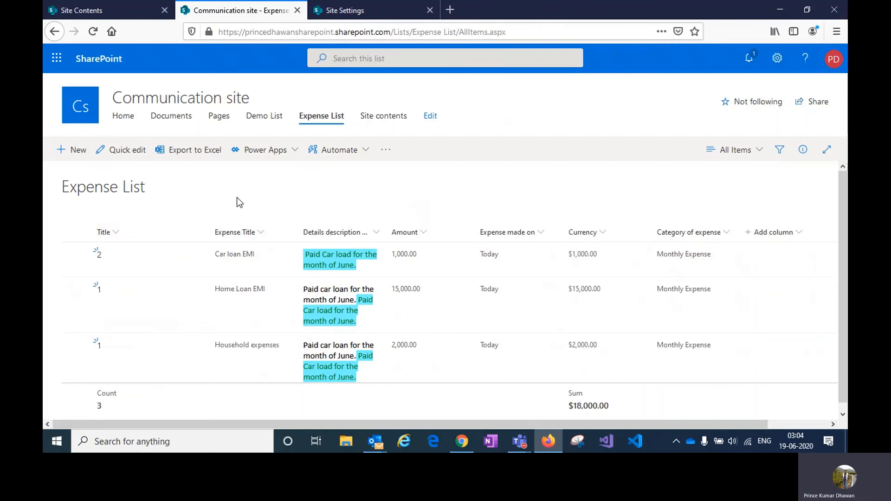
Step: Check which total types are offered for the Details description, Amount, Expense made on and Category of expense columns
{"action": "left_click", "coordinate": [371, 233]}
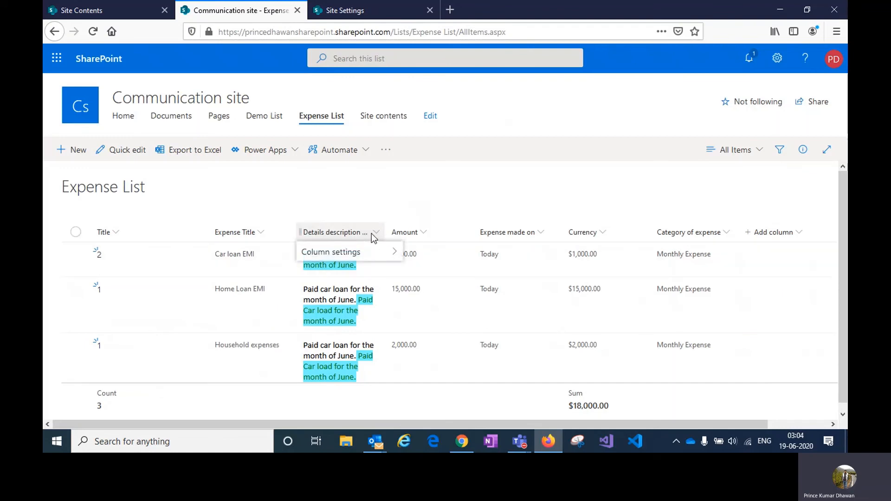
{"action": "mouse_move", "coordinate": [381, 252]}
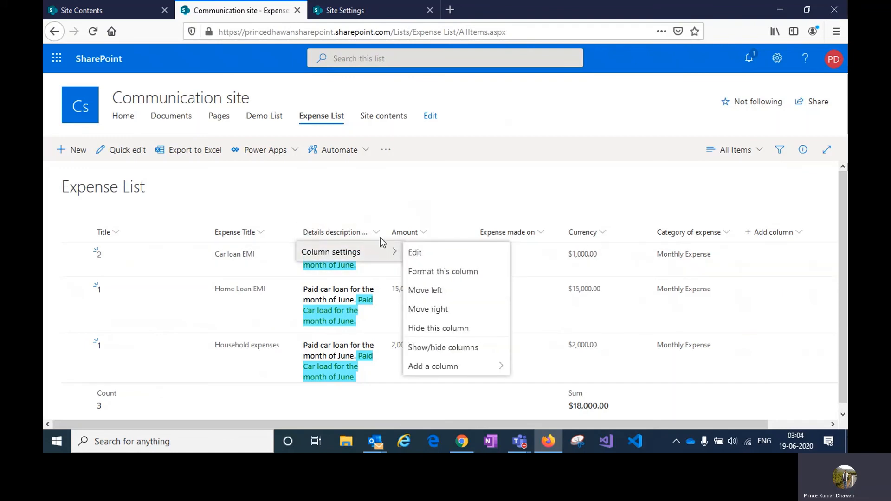
{"action": "left_click", "coordinate": [438, 231]}
{"action": "mouse_move", "coordinate": [454, 346]}
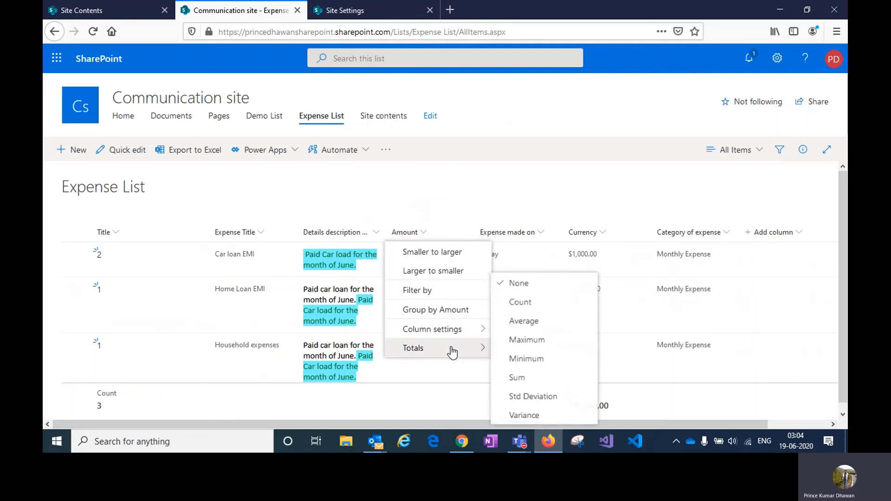
{"action": "left_click", "coordinate": [544, 230]}
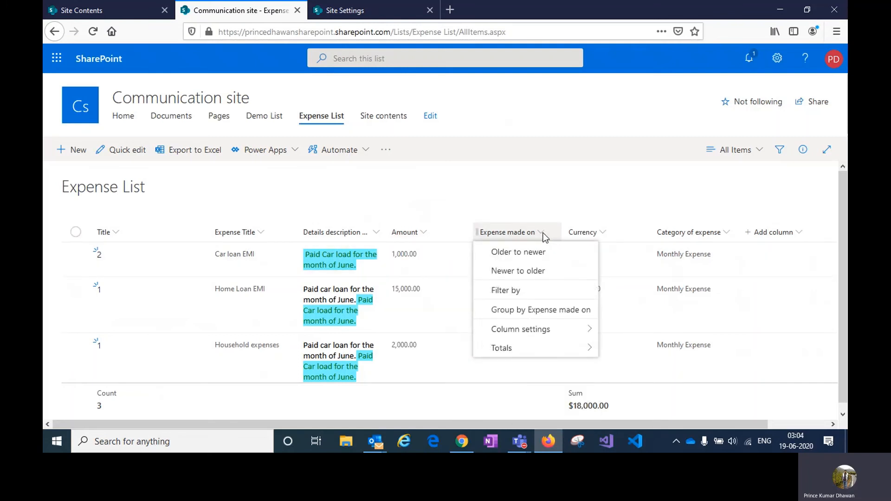
{"action": "mouse_move", "coordinate": [534, 354]}
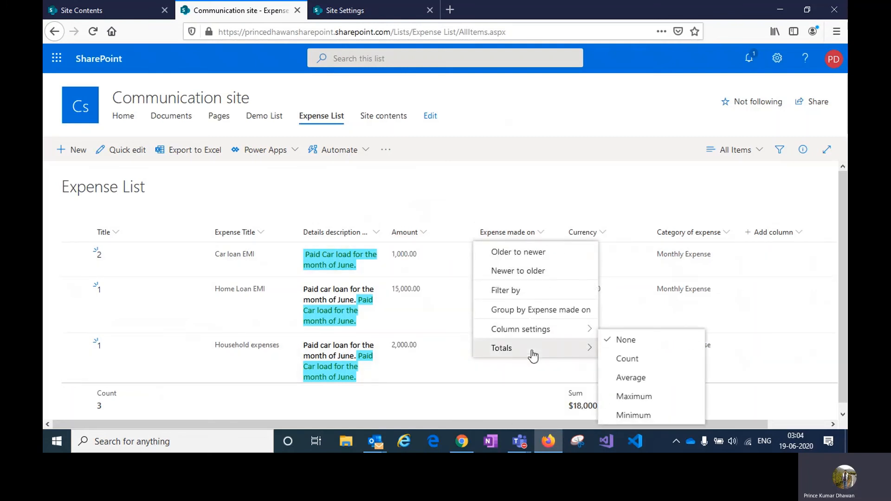
{"action": "left_click", "coordinate": [626, 220]}
{"action": "left_click", "coordinate": [731, 232]}
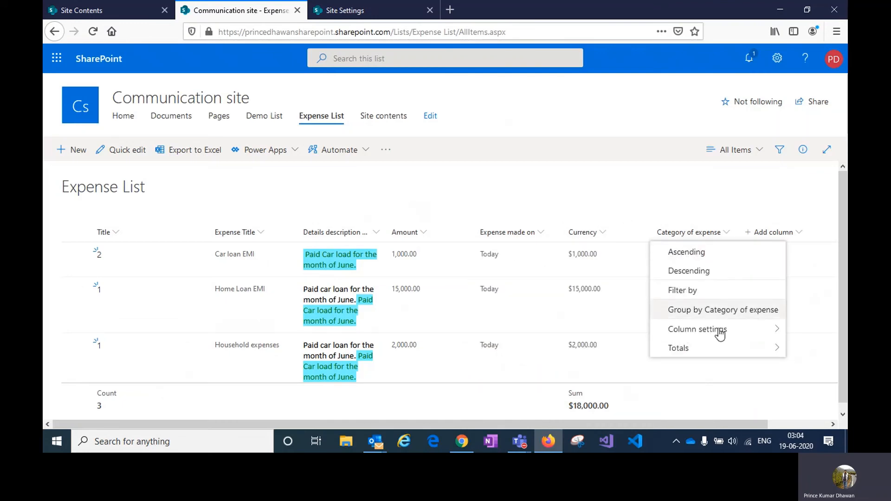
{"action": "mouse_move", "coordinate": [710, 349]}
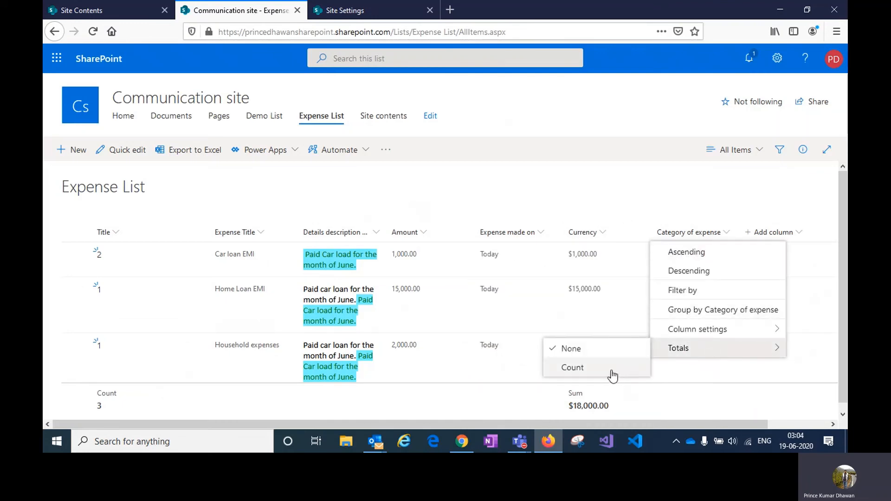
{"action": "left_click", "coordinate": [611, 196]}
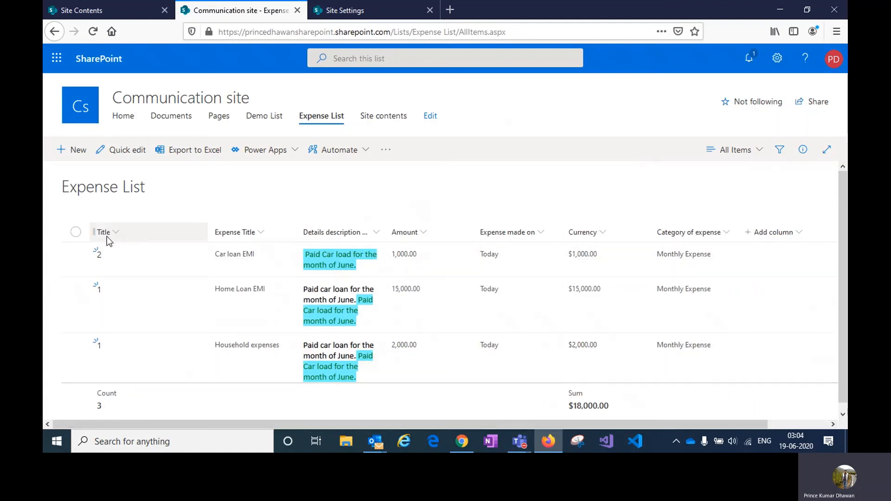
Step: Display the Attachments column in the All Items view through the Expense List's settings and save the view
{"action": "left_click_drag", "start_coordinate": [483, 423], "coordinate": [589, 424]}
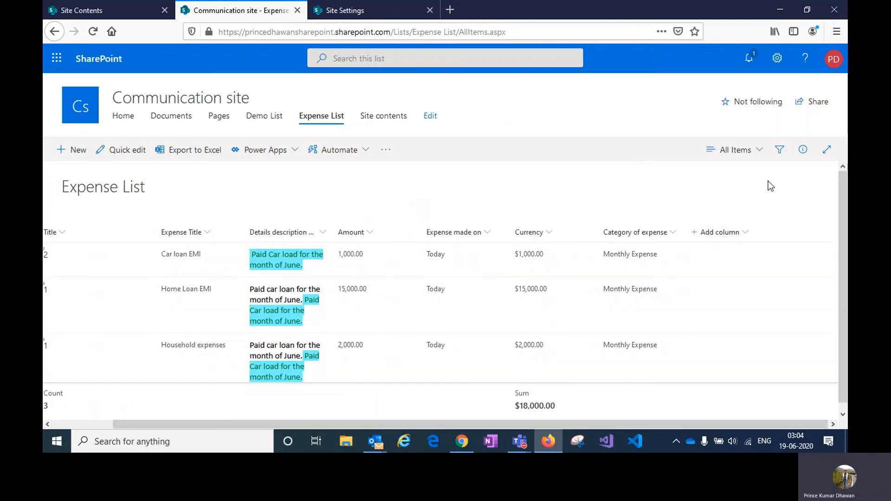
{"action": "left_click", "coordinate": [777, 58]}
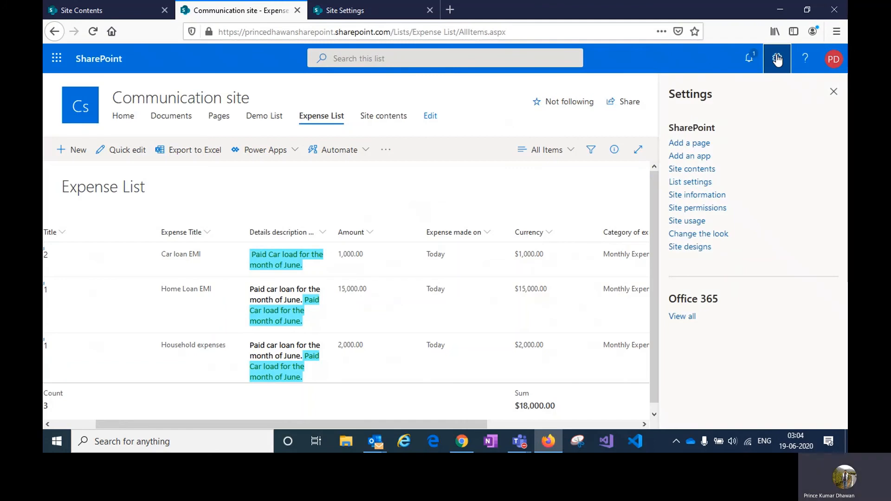
{"action": "left_click", "coordinate": [699, 187]}
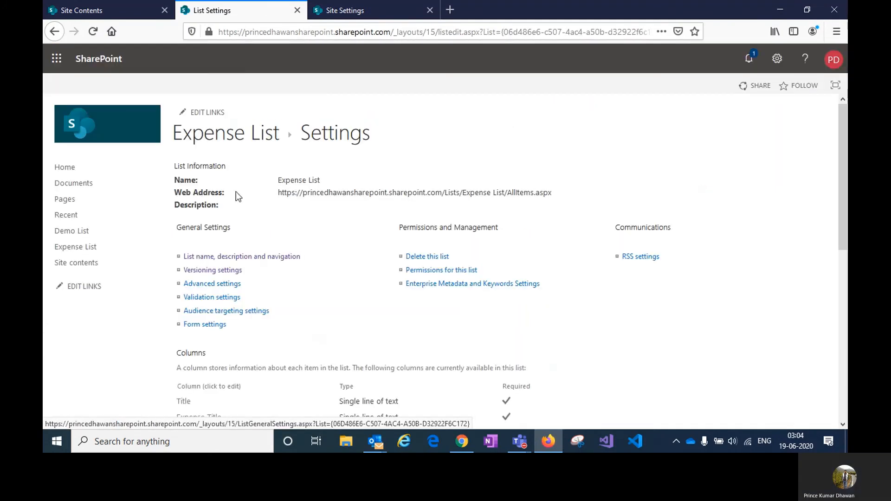
{"action": "scroll", "coordinate": [236, 195], "scroll_direction": "down", "scroll_amount": 5}
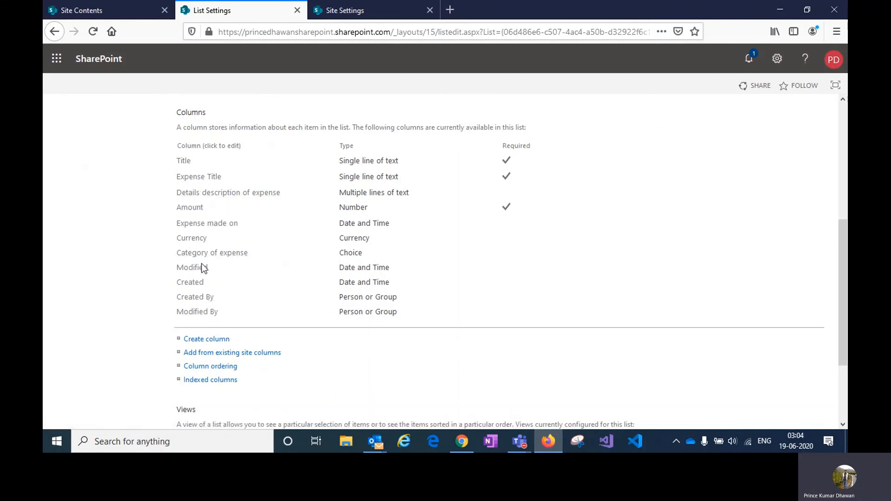
{"action": "scroll", "coordinate": [363, 260], "scroll_direction": "down", "scroll_amount": 2}
{"action": "scroll", "coordinate": [363, 260], "scroll_direction": "up", "scroll_amount": 6}
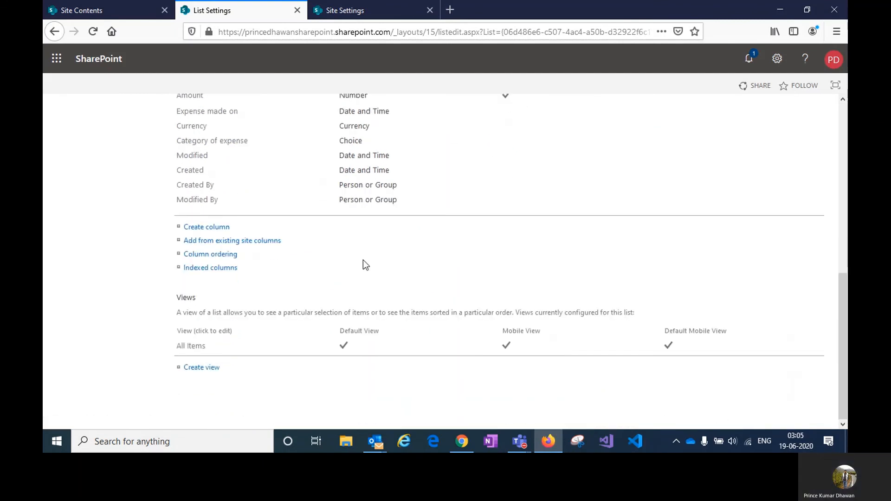
{"action": "scroll", "coordinate": [354, 261], "scroll_direction": "down", "scroll_amount": 6}
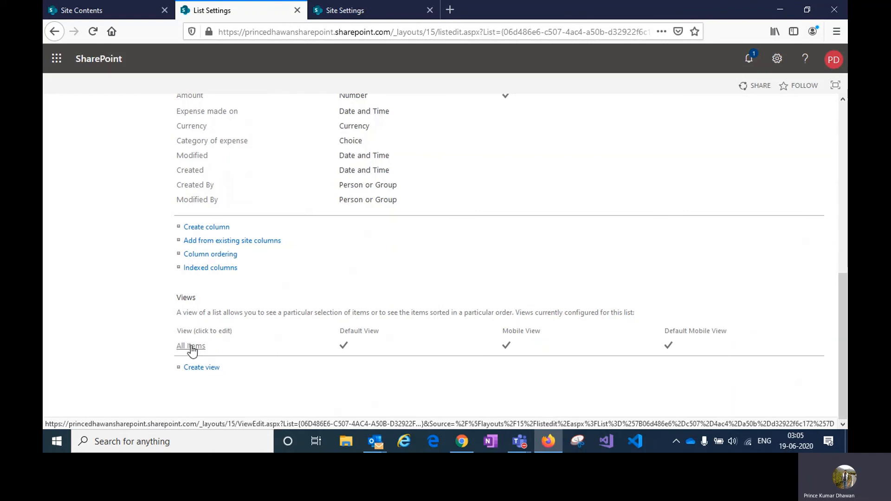
{"action": "left_click", "coordinate": [192, 346]}
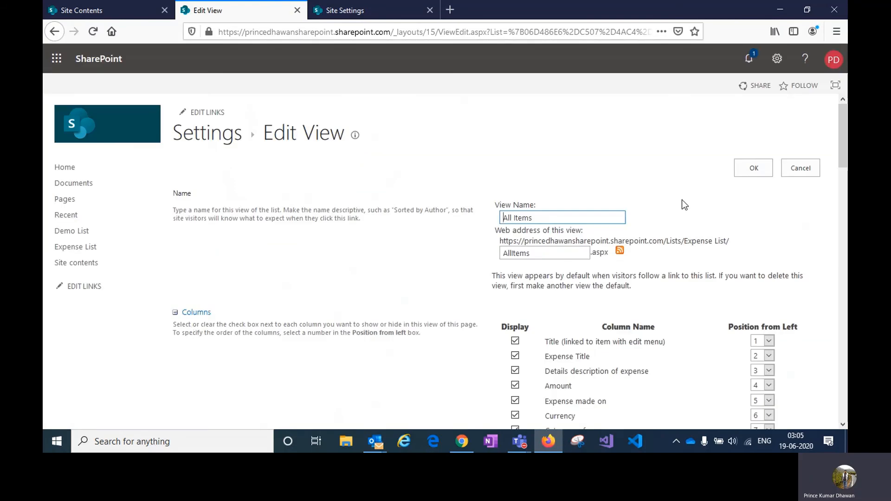
{"action": "scroll", "coordinate": [685, 204], "scroll_direction": "down", "scroll_amount": 3}
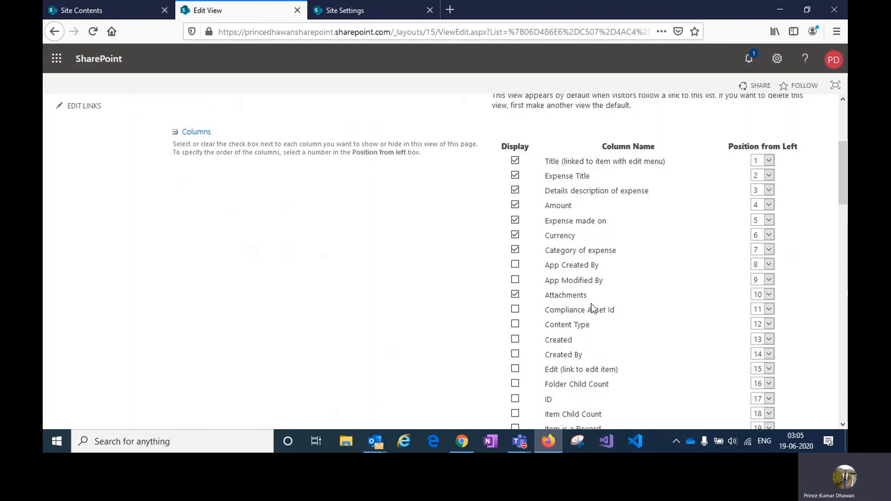
{"action": "scroll", "coordinate": [675, 295], "scroll_direction": "up", "scroll_amount": 4}
{"action": "left_click", "coordinate": [753, 168]}
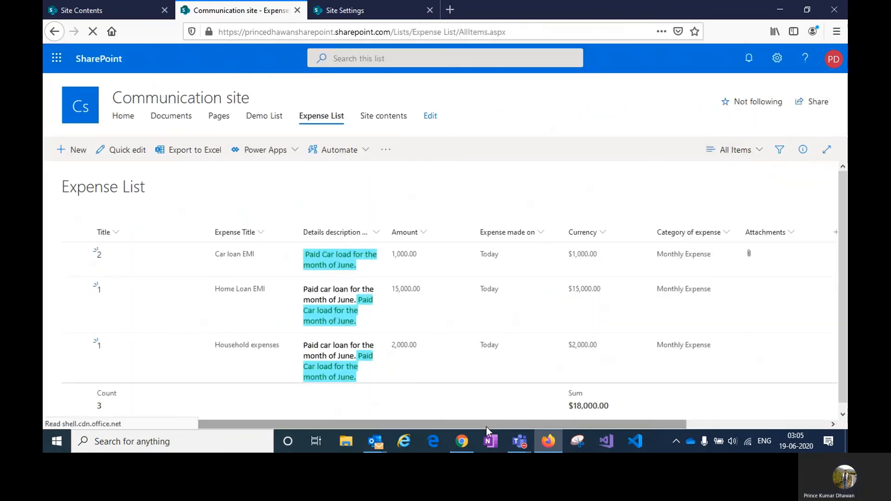
Step: Inspect the attachment of the Car loan EMI item in its edit form, then close the form without saving and deselect the item
{"action": "left_click_drag", "start_coordinate": [487, 426], "coordinate": [712, 443]}
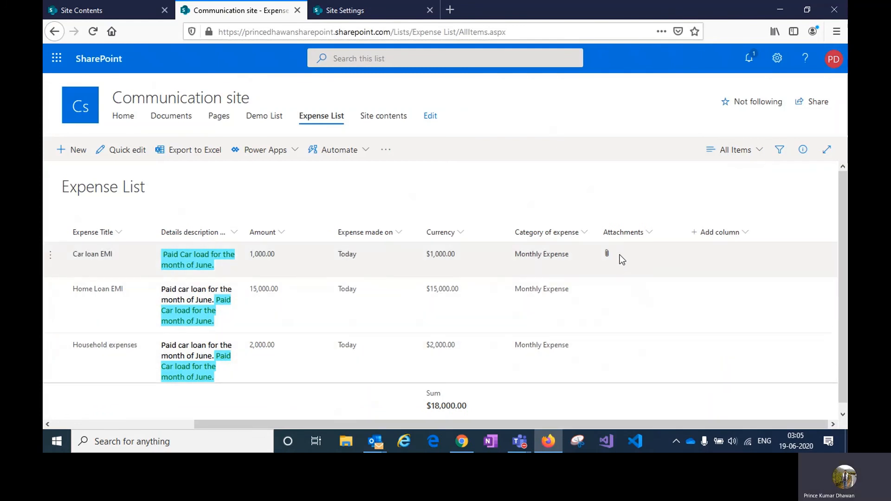
{"action": "left_click", "coordinate": [609, 256]}
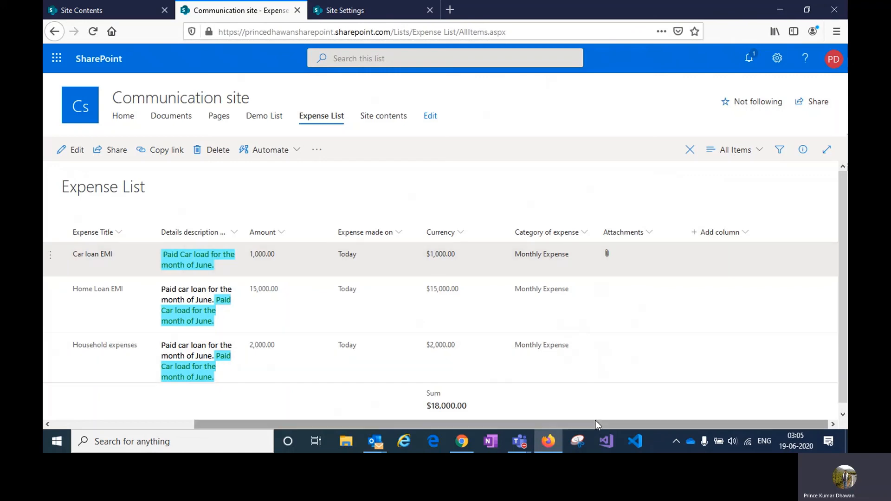
{"action": "left_click_drag", "start_coordinate": [595, 421], "coordinate": [454, 422]}
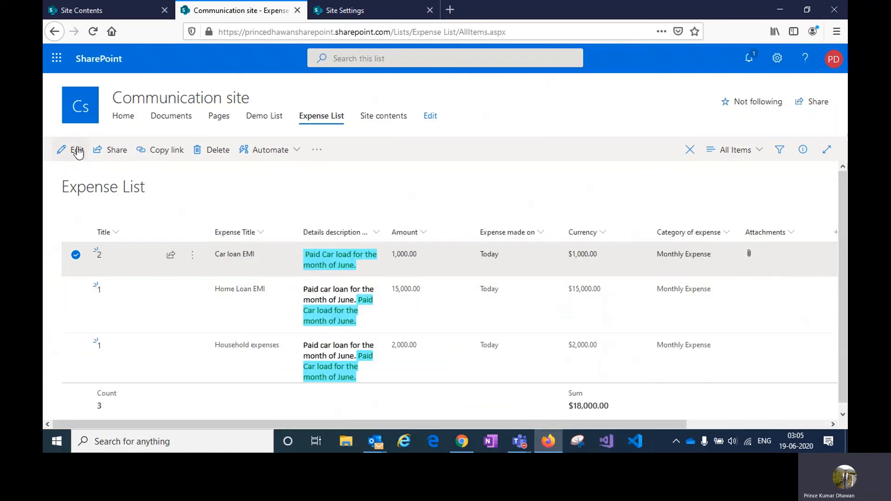
{"action": "left_click", "coordinate": [73, 150]}
{"action": "scroll", "coordinate": [647, 322], "scroll_direction": "down", "scroll_amount": 4}
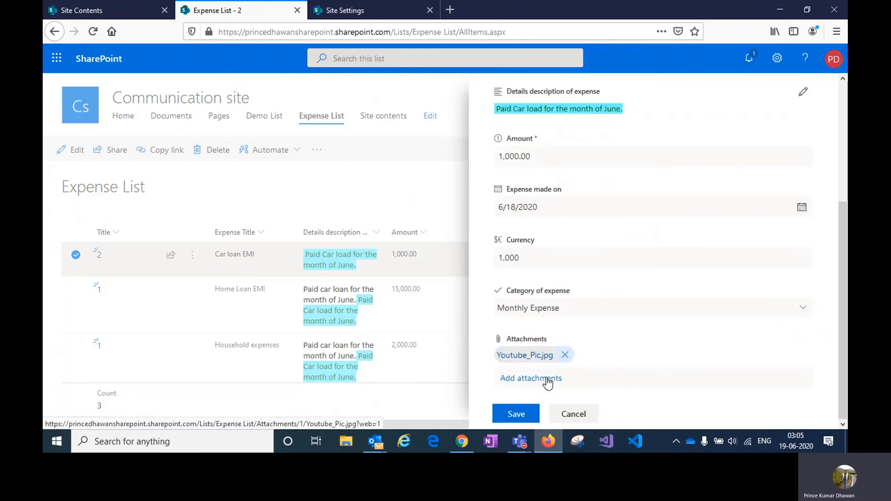
{"action": "left_click", "coordinate": [573, 413]}
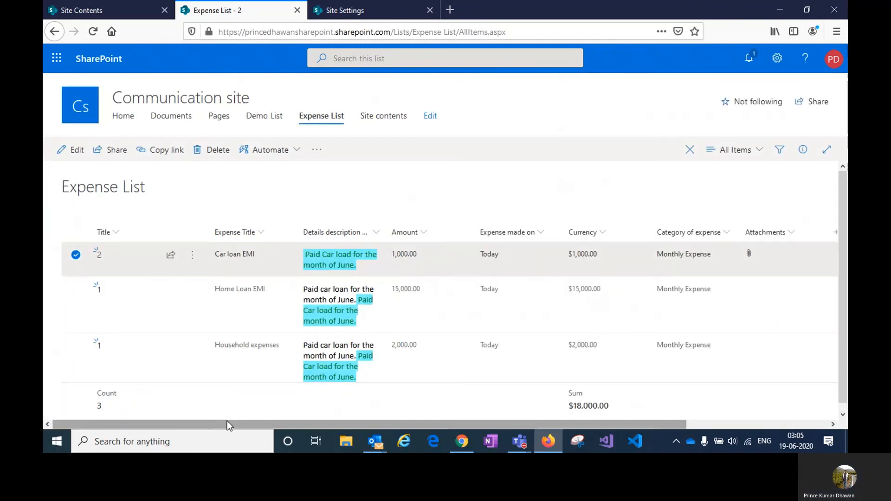
{"action": "left_click", "coordinate": [75, 267]}
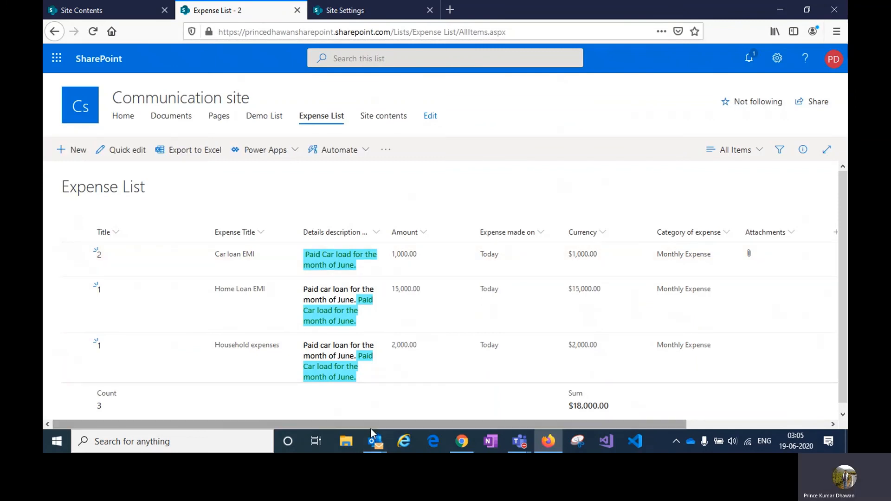
Step: Look over the list's columns and the options for switching or editing the current view
{"action": "scroll", "coordinate": [389, 425], "scroll_direction": "right", "scroll_amount": 3}
{"action": "left_click_drag", "start_coordinate": [433, 425], "coordinate": [304, 419]}
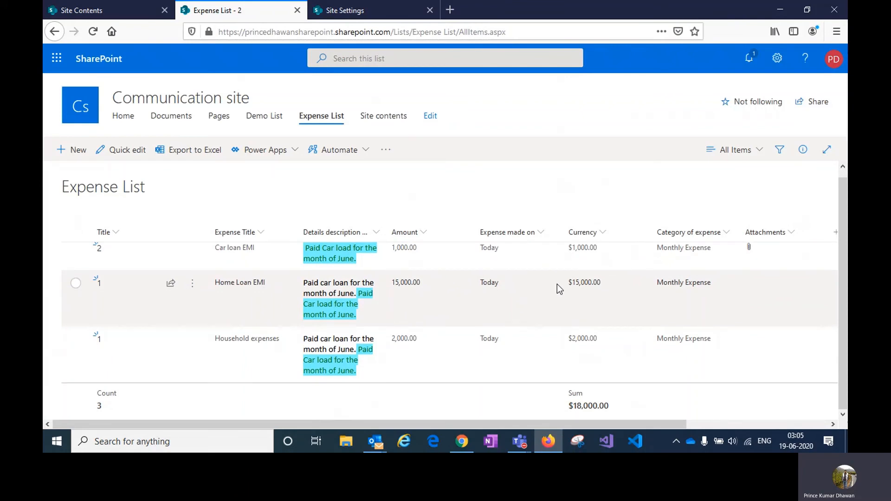
{"action": "left_click", "coordinate": [760, 150]}
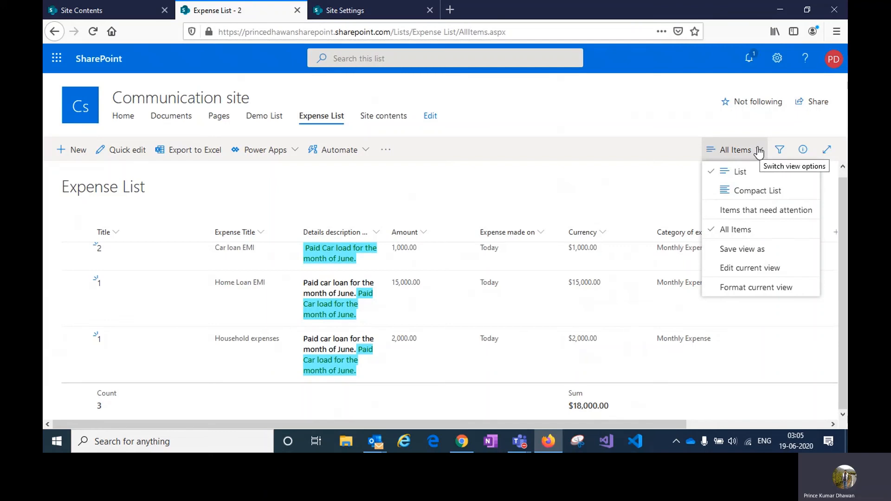
Step: Examine the view types offered for creating a new Expense List view, and return to the list settings
{"action": "left_click", "coordinate": [778, 58]}
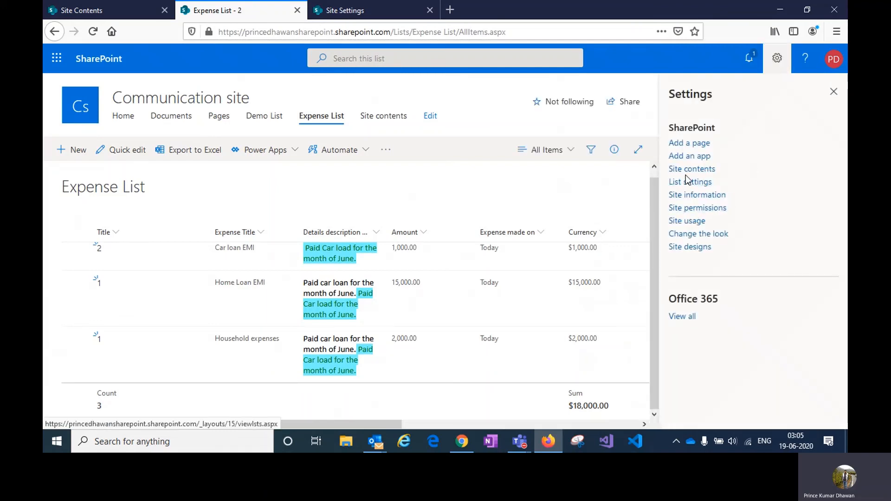
{"action": "left_click", "coordinate": [687, 185]}
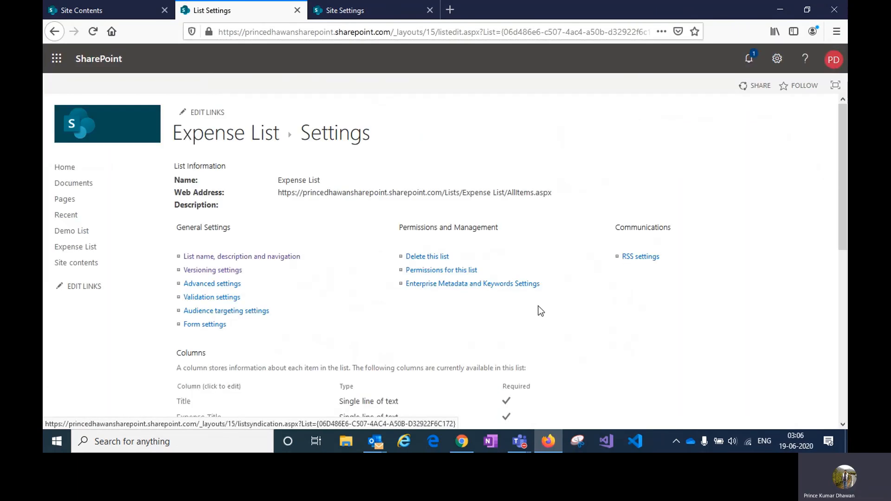
{"action": "scroll", "coordinate": [537, 314], "scroll_direction": "down", "scroll_amount": 3}
{"action": "scroll", "coordinate": [536, 310], "scroll_direction": "down", "scroll_amount": 3}
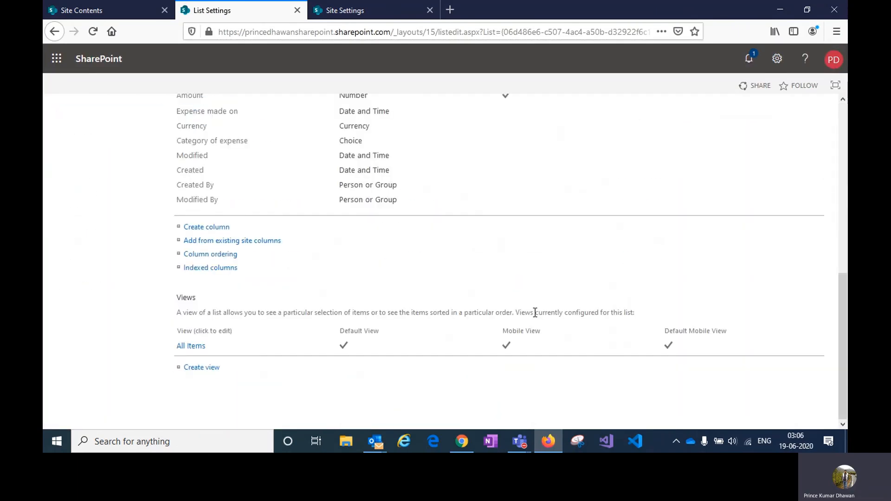
{"action": "left_click", "coordinate": [195, 370]}
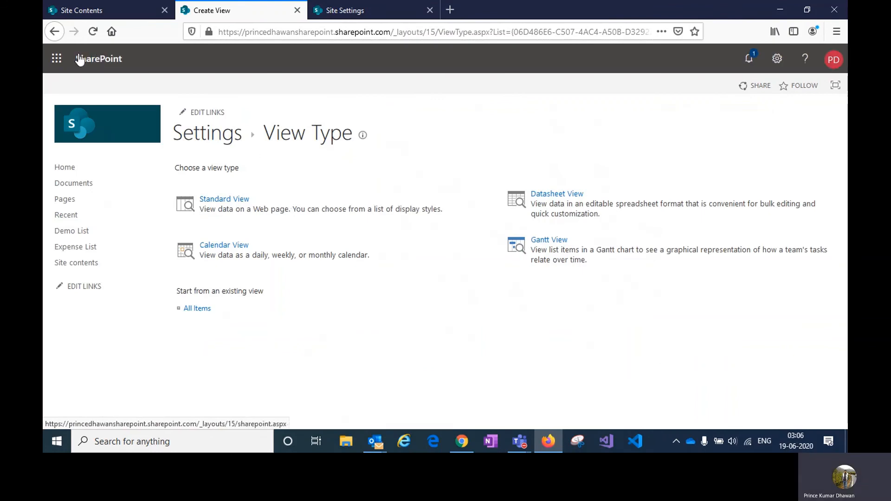
{"action": "left_click", "coordinate": [55, 31]}
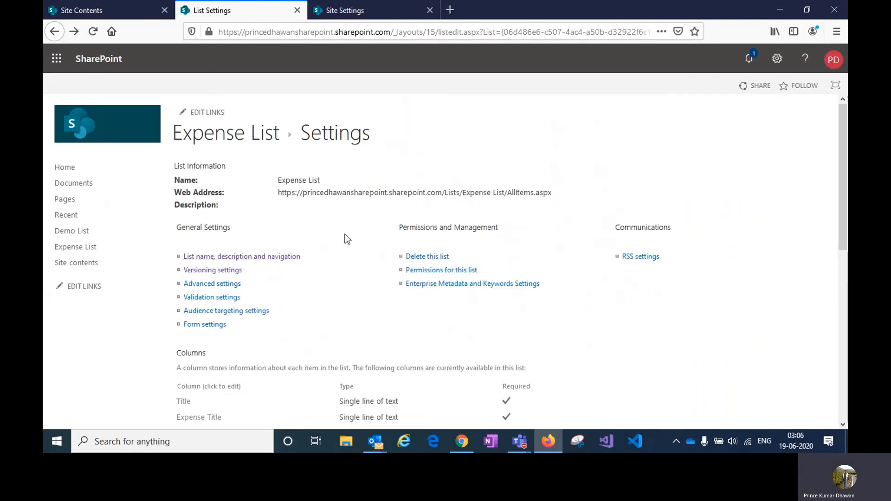
Step: Start a new standard view of the Expense List named "Last 30 days expenses" and make it a public view
{"action": "scroll", "coordinate": [329, 281], "scroll_direction": "down", "scroll_amount": 3}
{"action": "scroll", "coordinate": [330, 280], "scroll_direction": "down", "scroll_amount": 5}
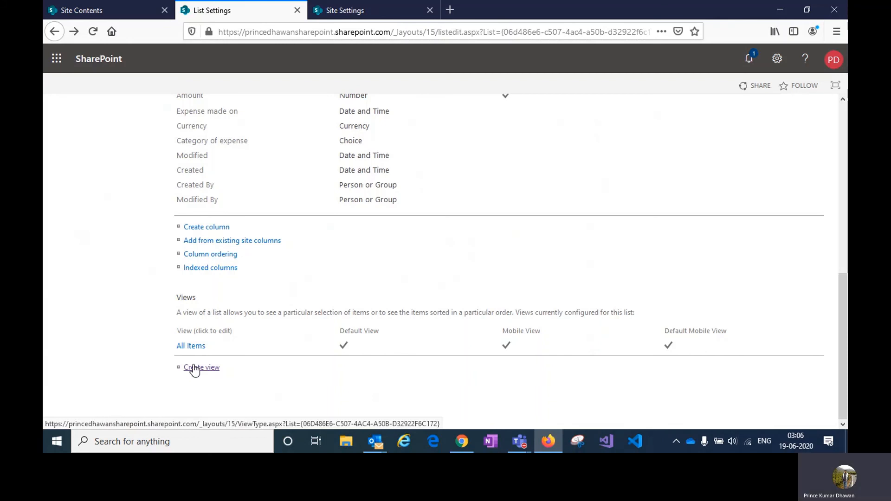
{"action": "left_click", "coordinate": [195, 369]}
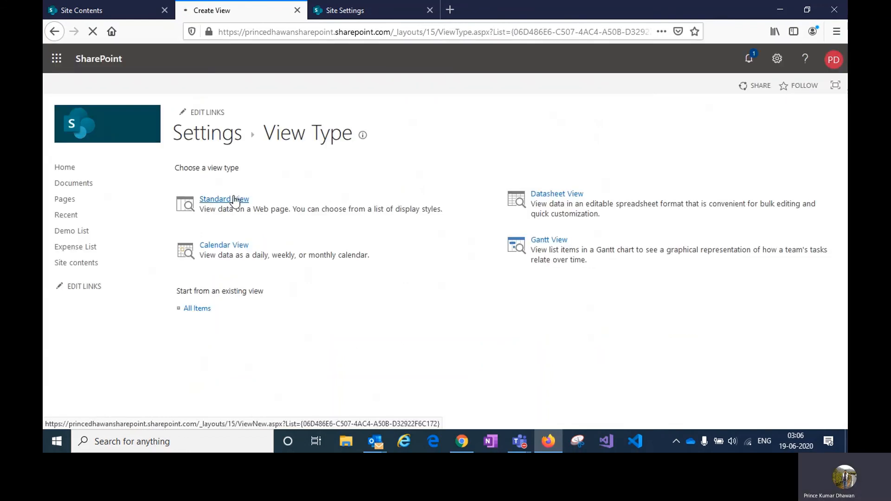
{"action": "left_click", "coordinate": [235, 200]}
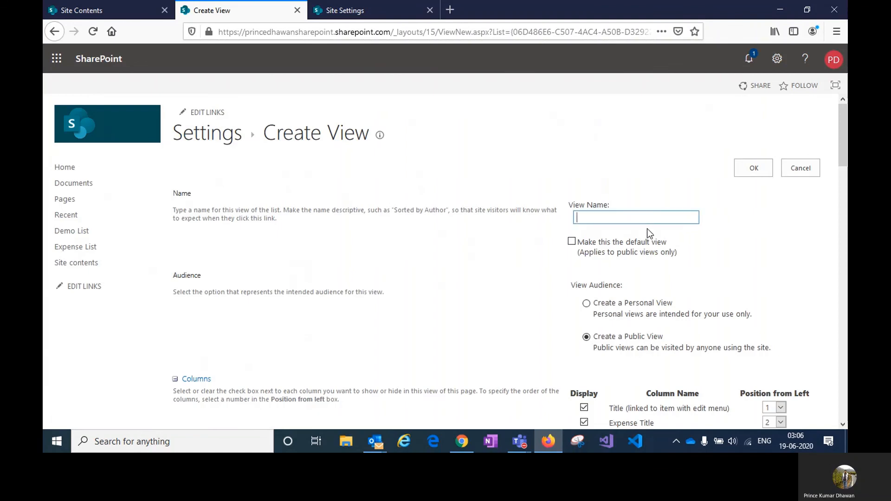
{"action": "left_click", "coordinate": [617, 220]}
{"action": "type", "text": "L"}
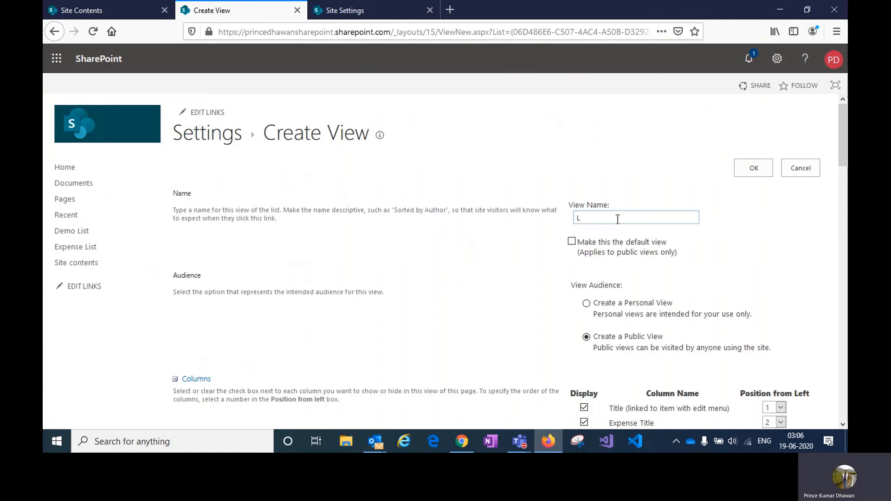
{"action": "type", "text": "ast 30 days expenses"}
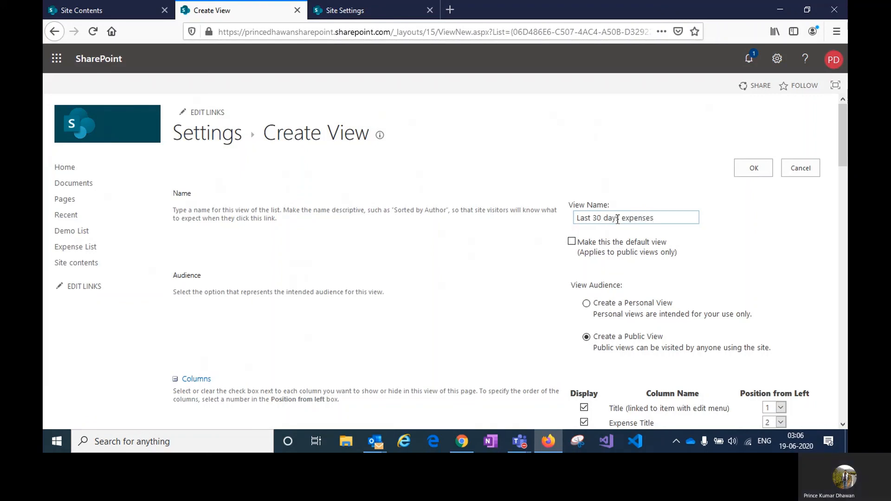
{"action": "scroll", "coordinate": [797, 276], "scroll_direction": "down", "scroll_amount": 3}
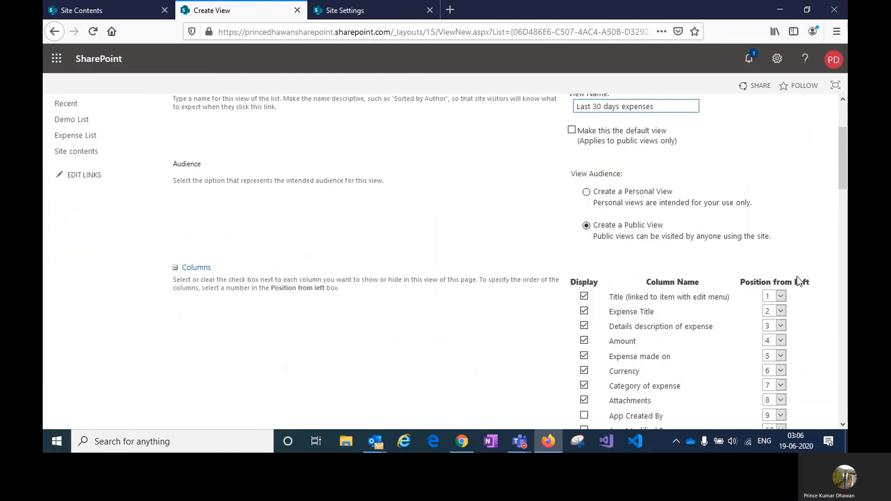
{"action": "left_click", "coordinate": [639, 183]}
{"action": "left_click", "coordinate": [627, 221]}
Step: Try Amount and Category of expense as the new view's first sort column
{"action": "scroll", "coordinate": [699, 225], "scroll_direction": "down", "scroll_amount": 5}
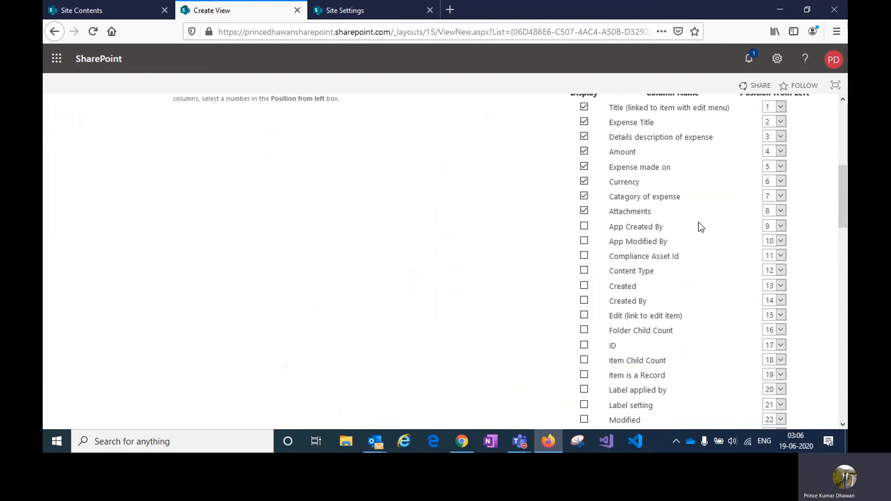
{"action": "scroll", "coordinate": [698, 222], "scroll_direction": "down", "scroll_amount": 10}
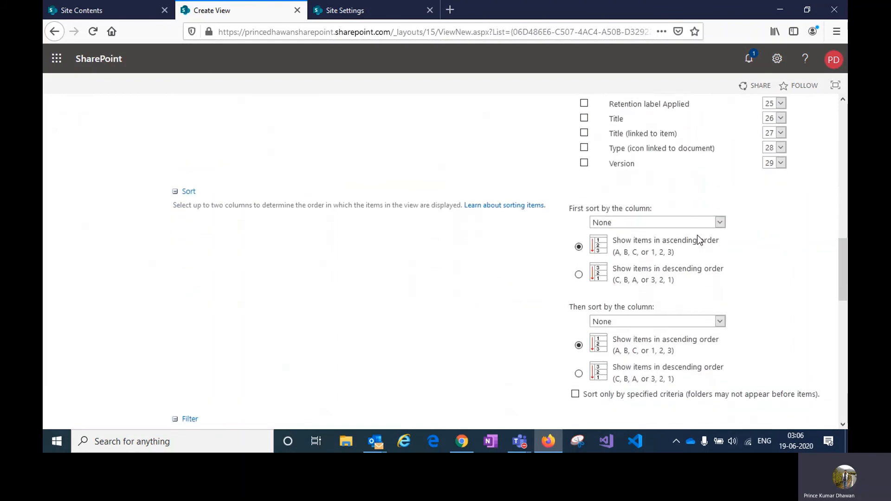
{"action": "left_click", "coordinate": [633, 220]}
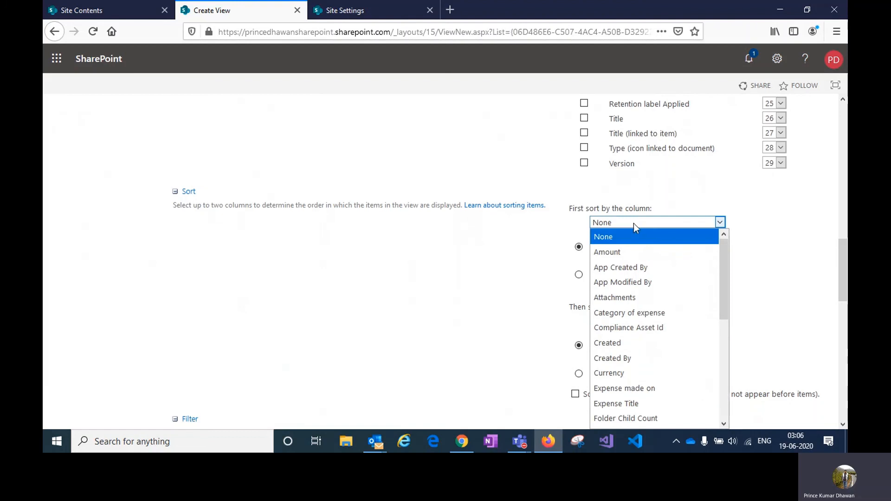
{"action": "left_click", "coordinate": [613, 252]}
{"action": "left_click", "coordinate": [617, 223]}
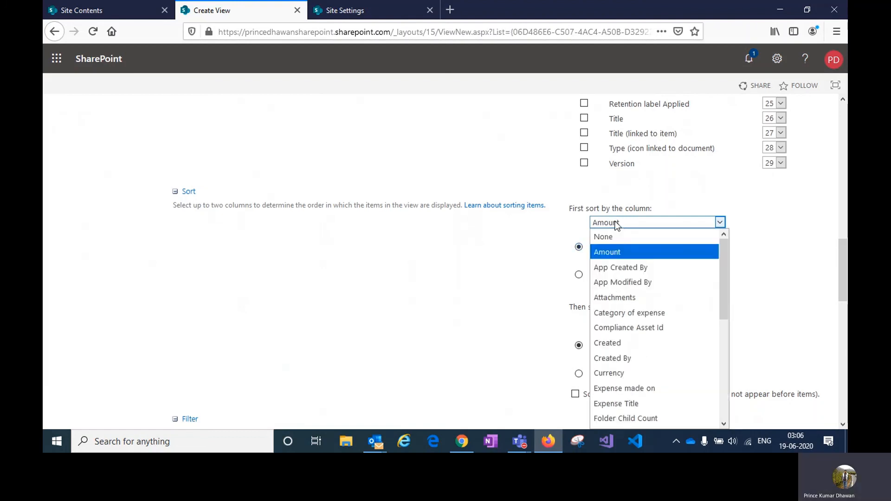
{"action": "left_click", "coordinate": [617, 313]}
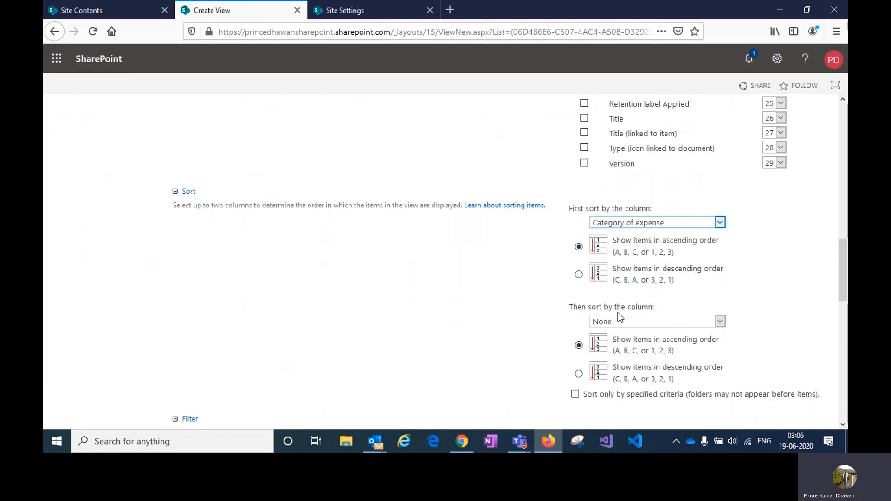
Step: Set Created as the new view's first sort column
{"action": "left_click", "coordinate": [612, 226]}
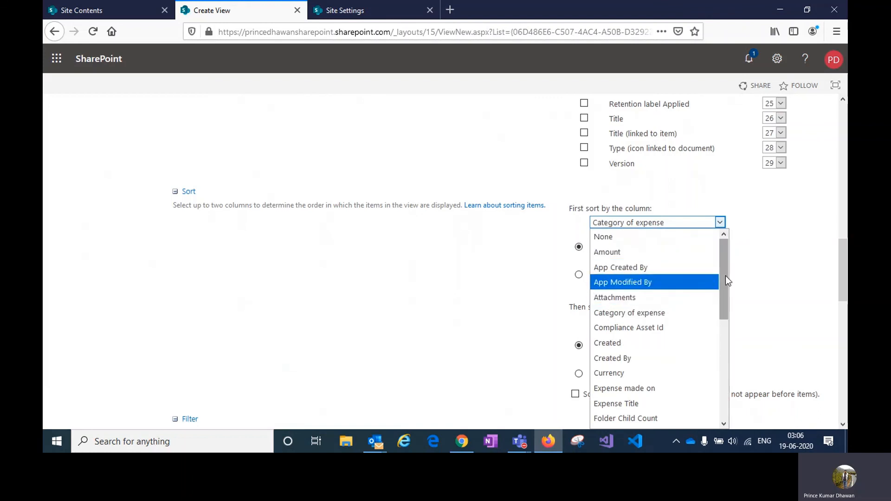
{"action": "left_click_drag", "start_coordinate": [725, 276], "coordinate": [644, 295]}
{"action": "left_click", "coordinate": [640, 292]}
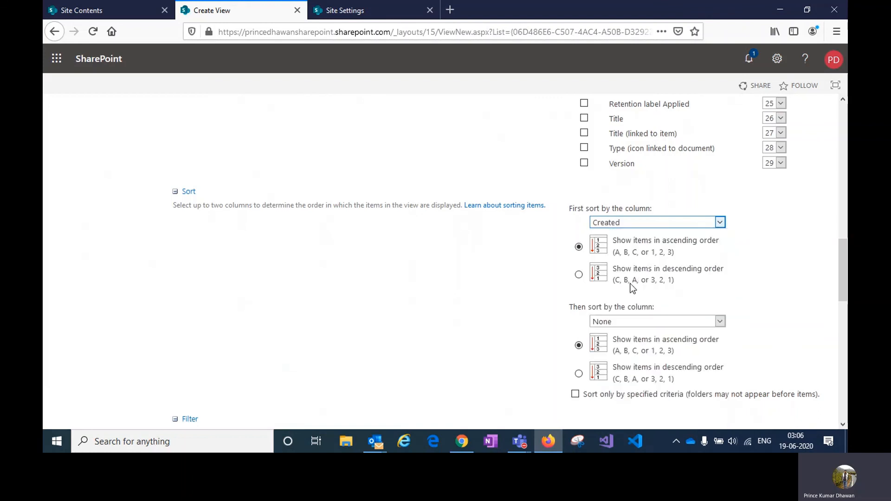
Step: Restrict the view to items that meet a condition and choose Created as the filter column
{"action": "left_click_drag", "start_coordinate": [840, 256], "coordinate": [840, 300]}
{"action": "left_click", "coordinate": [579, 265]}
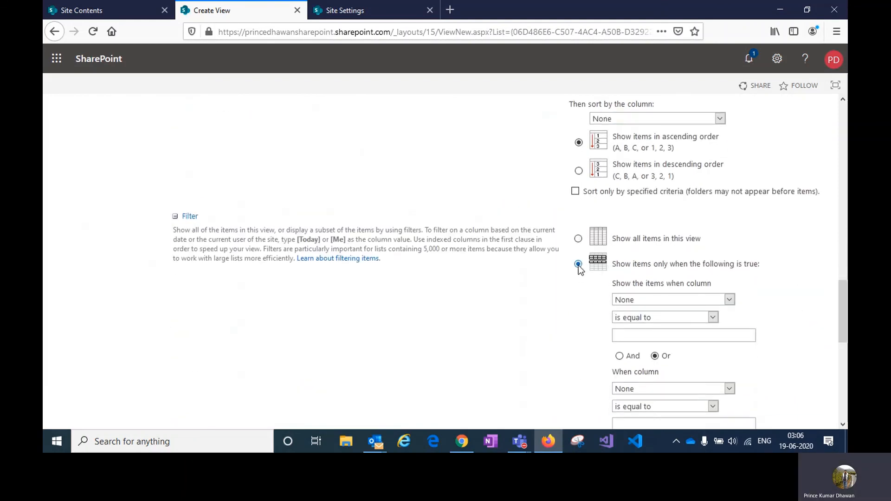
{"action": "left_click", "coordinate": [650, 299]}
{"action": "key", "text": "c"}
{"action": "key", "text": "r"}
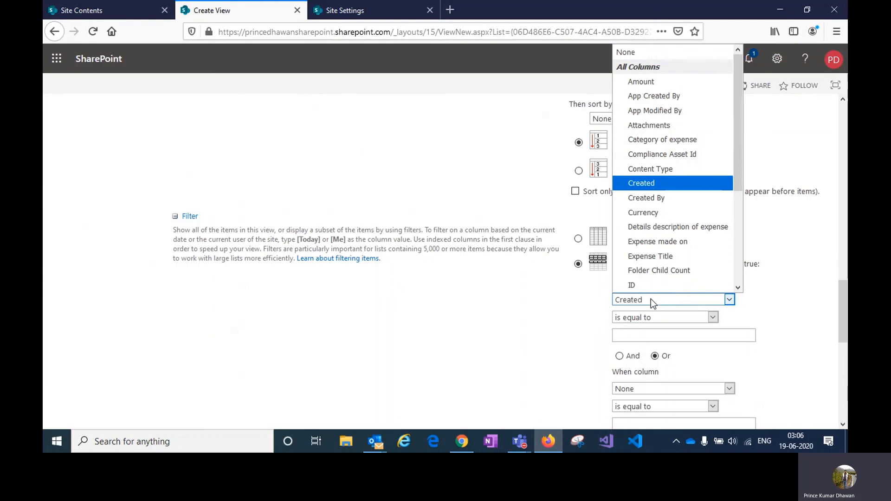
{"action": "key", "text": "Return"}
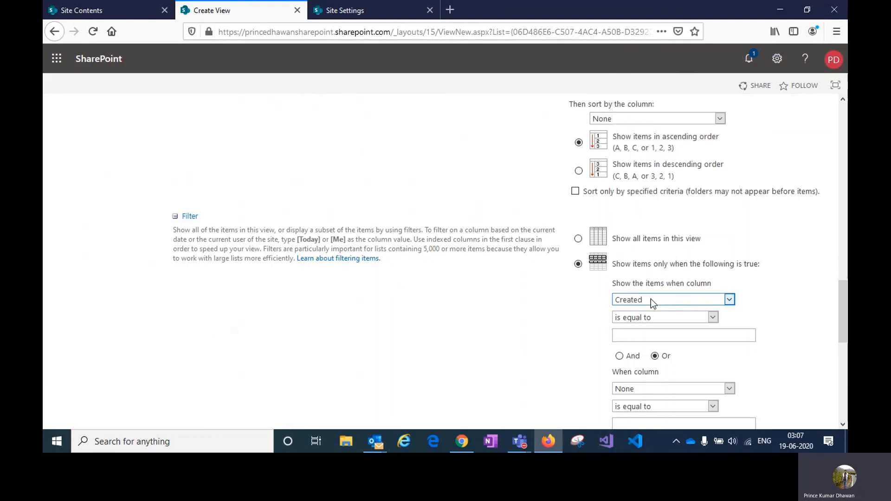
Step: Set the Created filter condition to is greater than or equal to [today]-30
{"action": "left_click", "coordinate": [640, 316]}
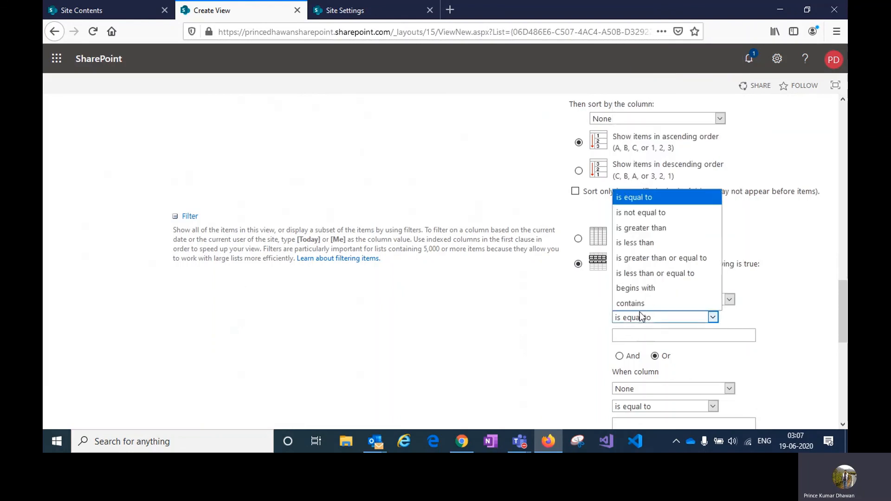
{"action": "left_click", "coordinate": [656, 257]}
{"action": "left_click", "coordinate": [658, 338]}
{"action": "type", "text": "["}
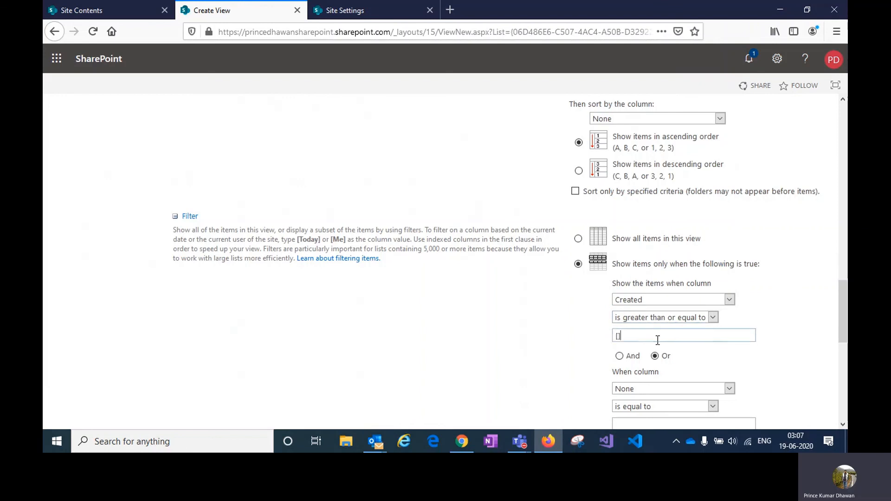
{"action": "type", "text": "today]"}
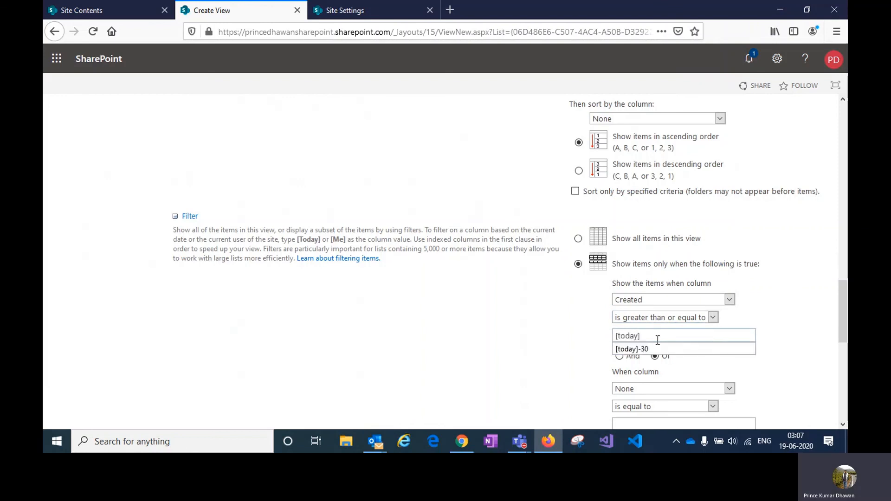
{"action": "key", "text": "Down"}
{"action": "key", "text": "Return"}
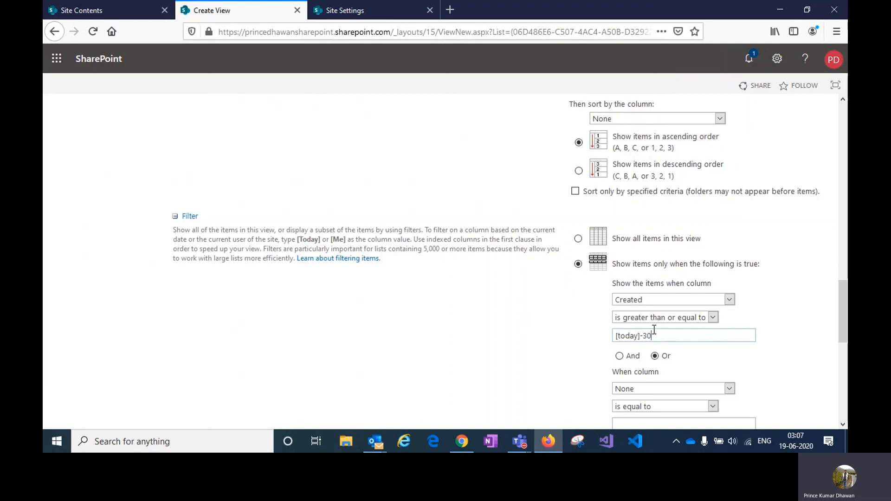
Step: Review the filter condition and save the Last 30 days expenses view
{"action": "triple_click", "coordinate": [660, 337]}
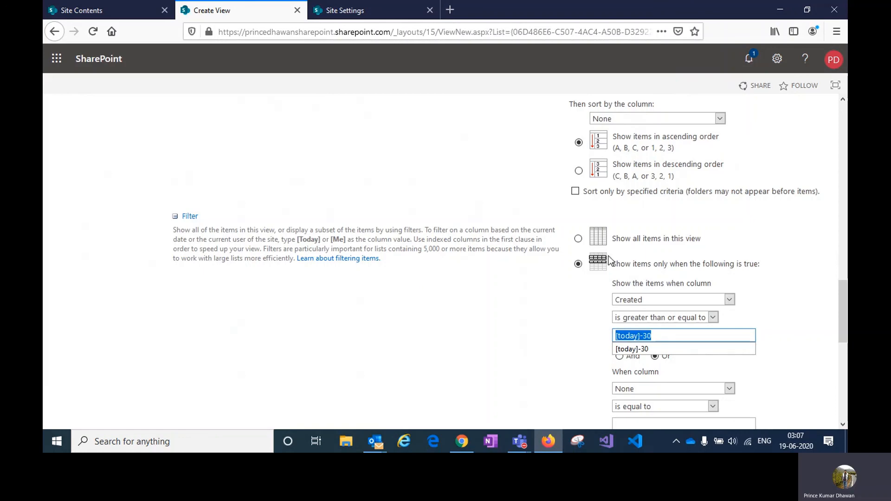
{"action": "left_click_drag", "start_coordinate": [612, 264], "coordinate": [692, 264]}
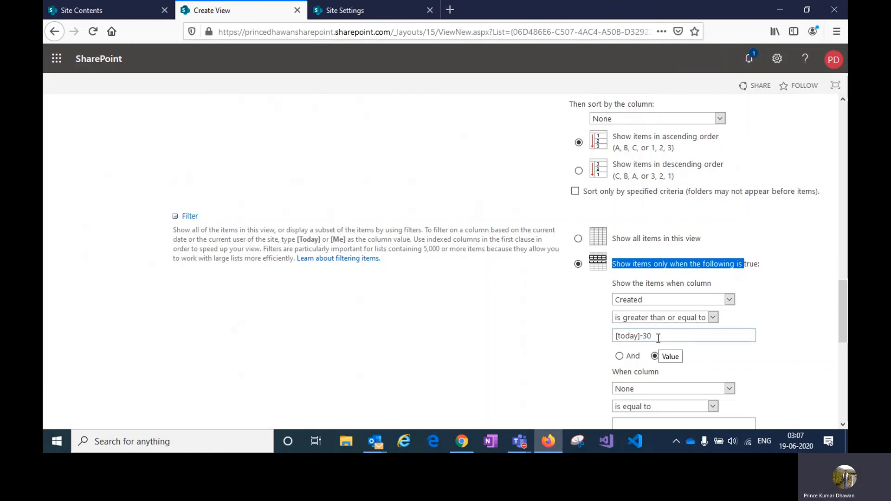
{"action": "scroll", "coordinate": [658, 338], "scroll_direction": "down", "scroll_amount": 8}
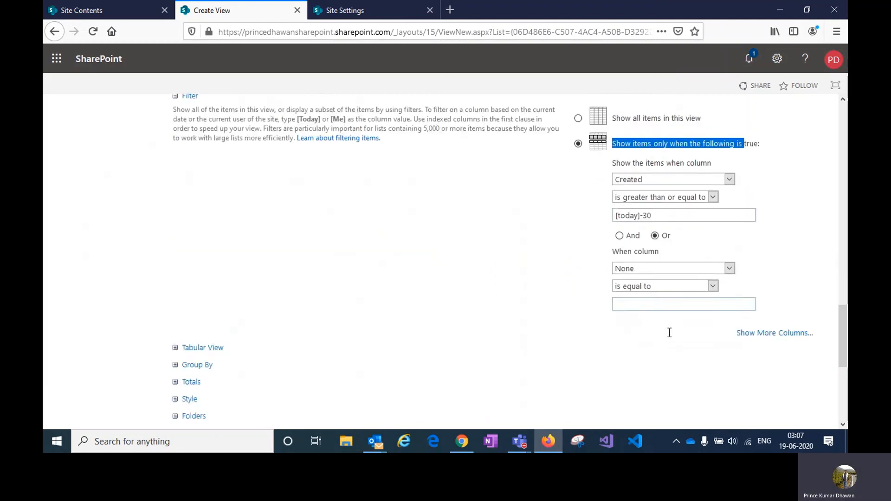
{"action": "left_click", "coordinate": [753, 365]}
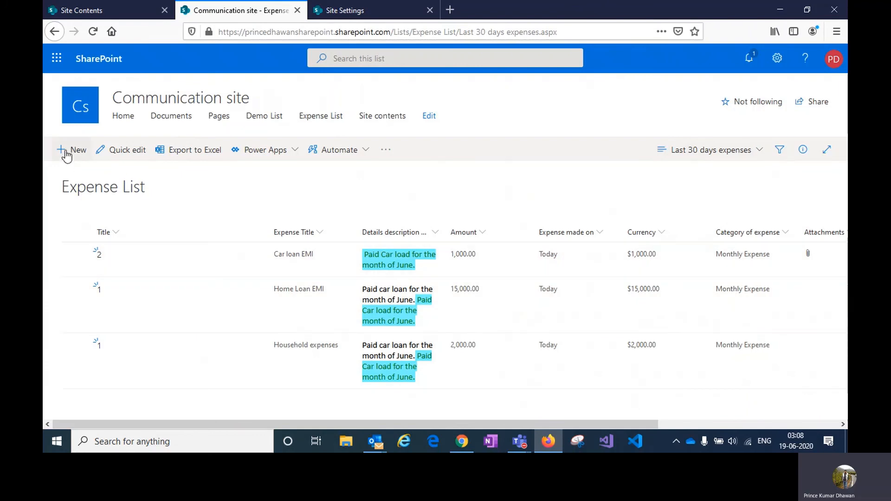
Step: Change the Car loan EMI item's Expense made on date to 5/1/2020 in quick edit, and exit quick edit
{"action": "left_click", "coordinate": [116, 152]}
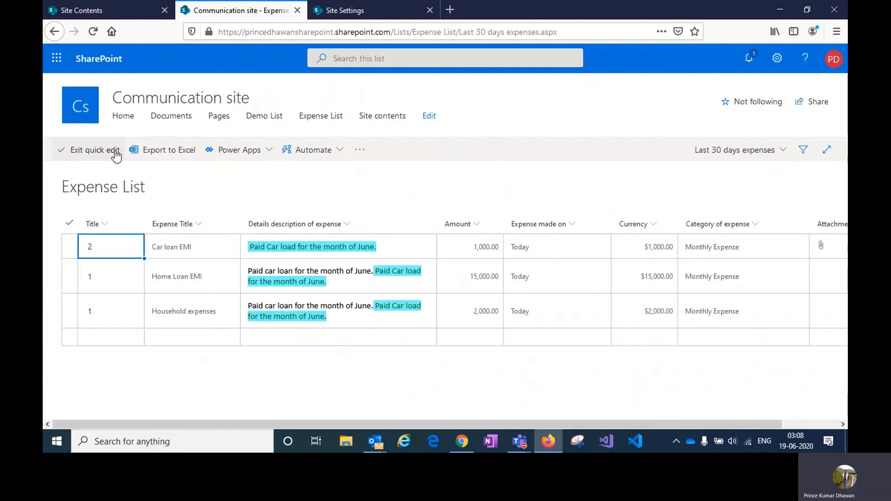
{"action": "left_click", "coordinate": [566, 245]}
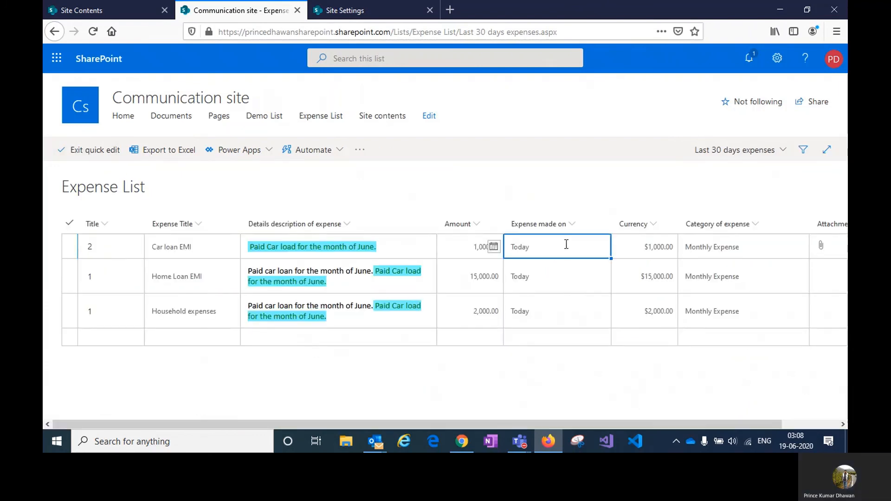
{"action": "left_click", "coordinate": [492, 247]}
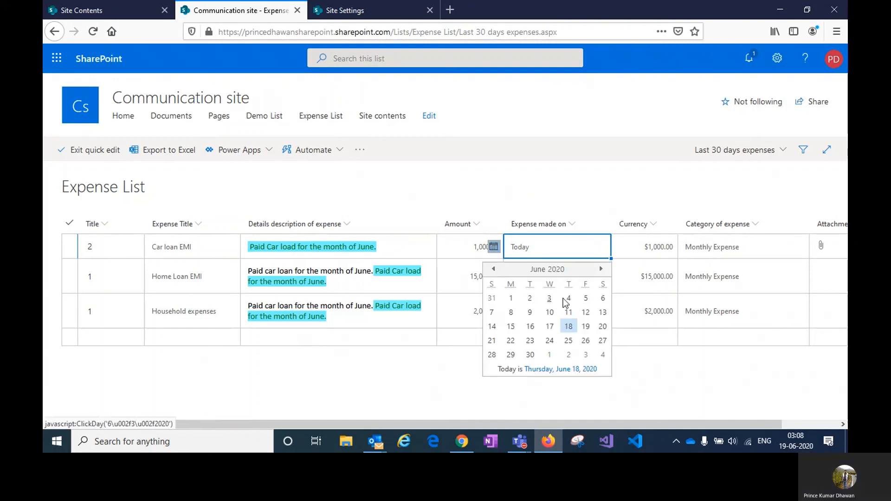
{"action": "left_click", "coordinate": [493, 269]}
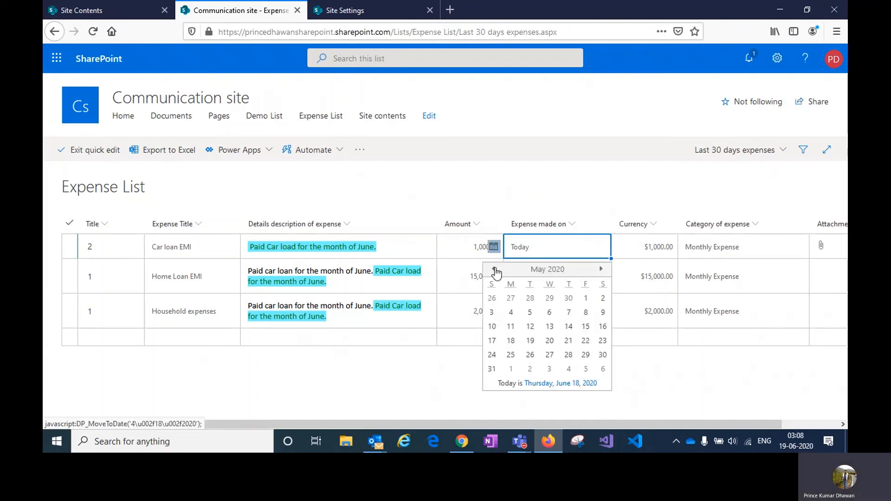
{"action": "left_click", "coordinate": [586, 298]}
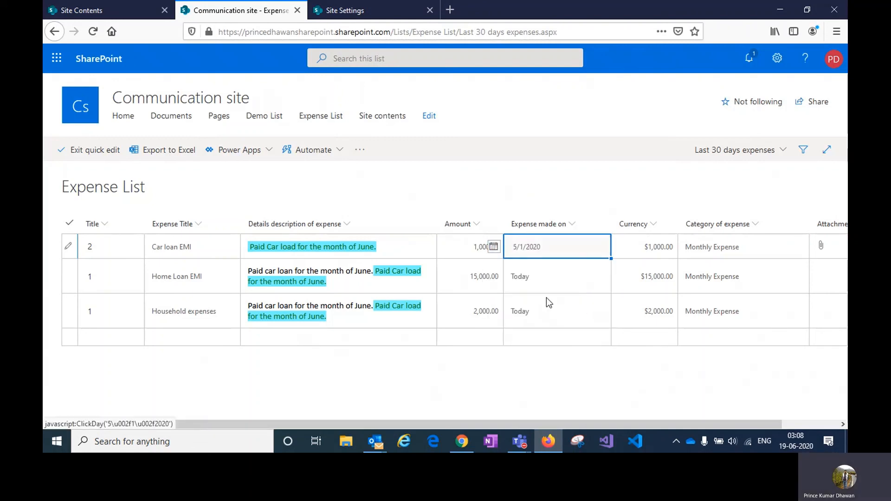
{"action": "left_click", "coordinate": [77, 153]}
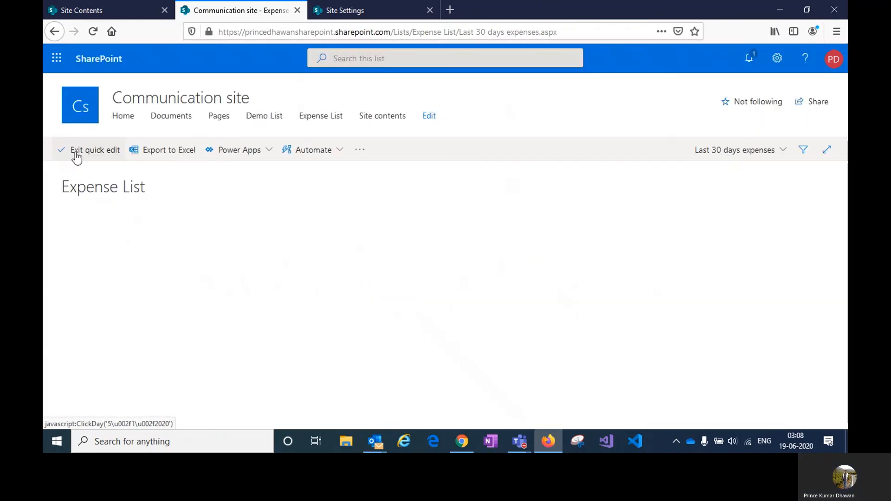
Step: Switch the Expense List to the All Items view and check its expense dates
{"action": "left_click", "coordinate": [736, 149]}
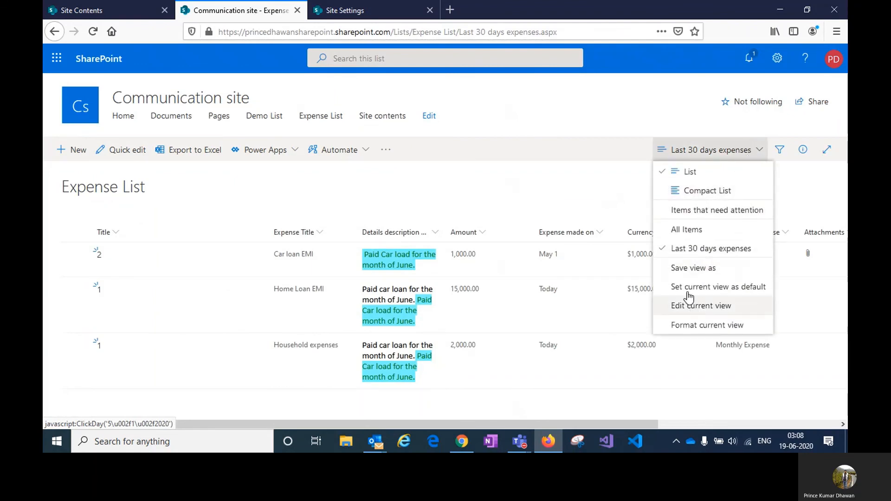
{"action": "left_click", "coordinate": [684, 229]}
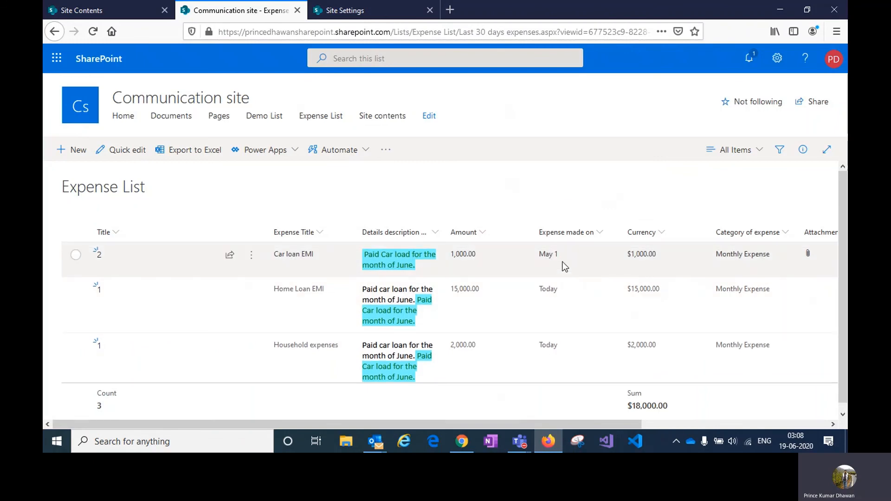
{"action": "left_click_drag", "start_coordinate": [566, 424], "coordinate": [540, 423]}
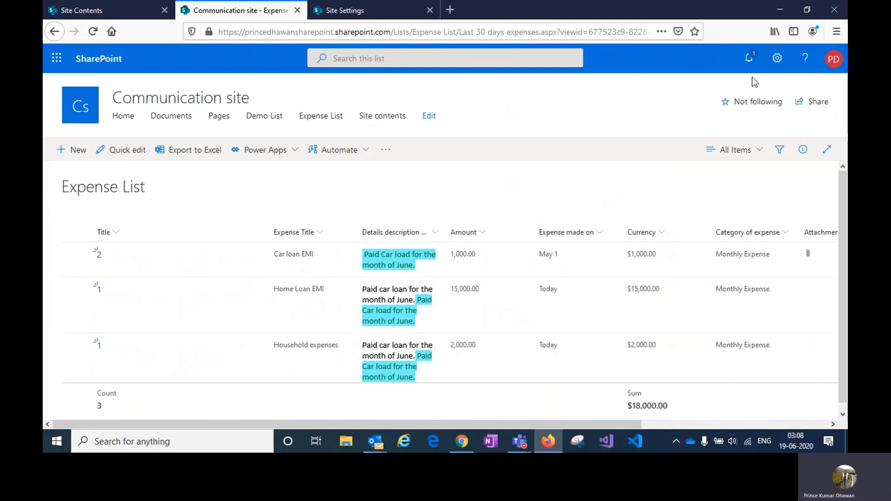
Step: Open the Last 30 days expenses view for editing from the Expense List's settings
{"action": "left_click", "coordinate": [781, 60]}
{"action": "left_click", "coordinate": [700, 183]}
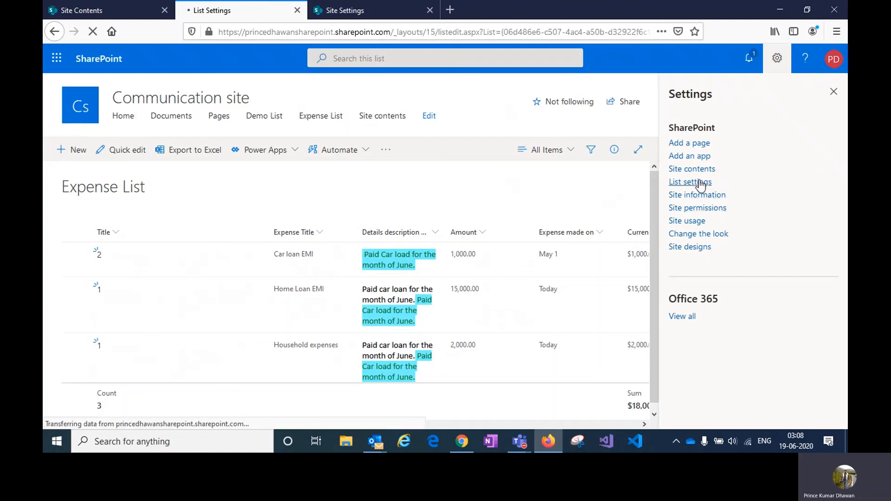
{"action": "scroll", "coordinate": [443, 308], "scroll_direction": "down", "scroll_amount": 10}
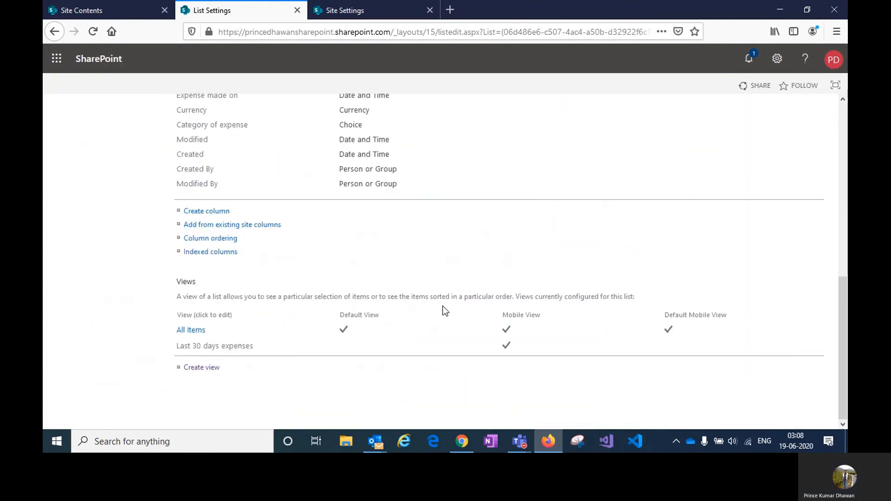
{"action": "left_click", "coordinate": [195, 346]}
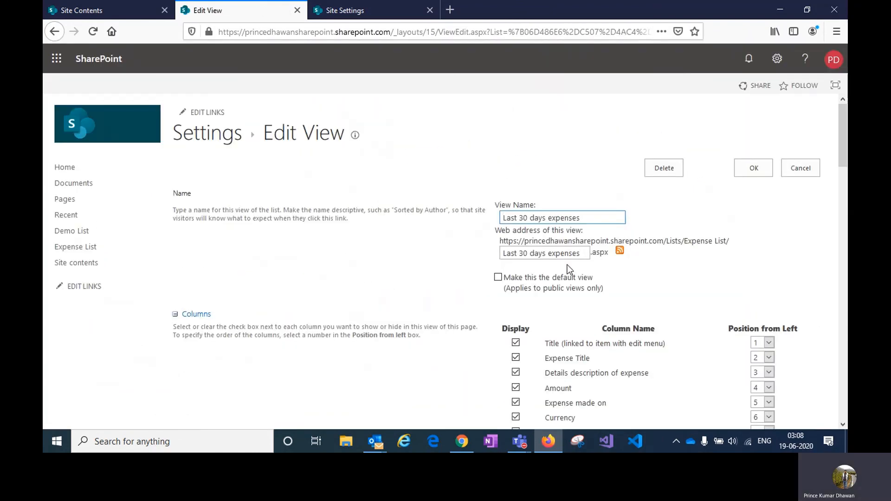
Step: Change the view's filter column to Expense made on and save the view
{"action": "scroll", "coordinate": [568, 264], "scroll_direction": "down", "scroll_amount": 15}
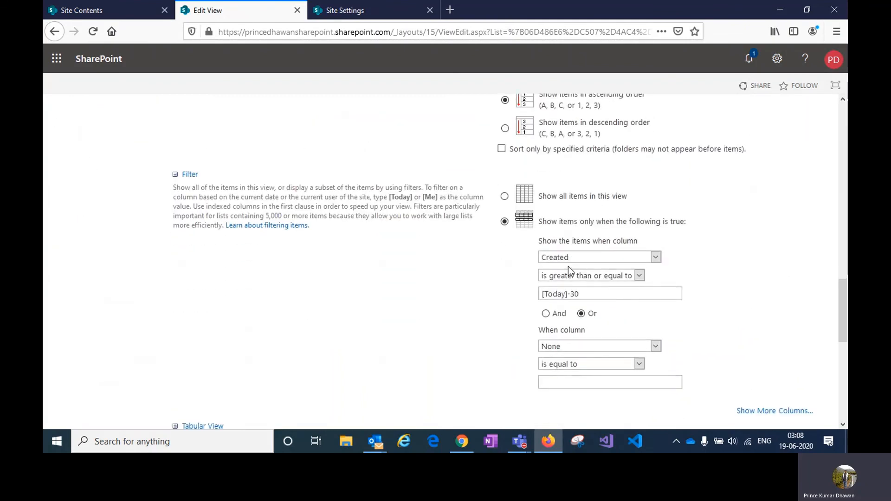
{"action": "left_click", "coordinate": [570, 260]}
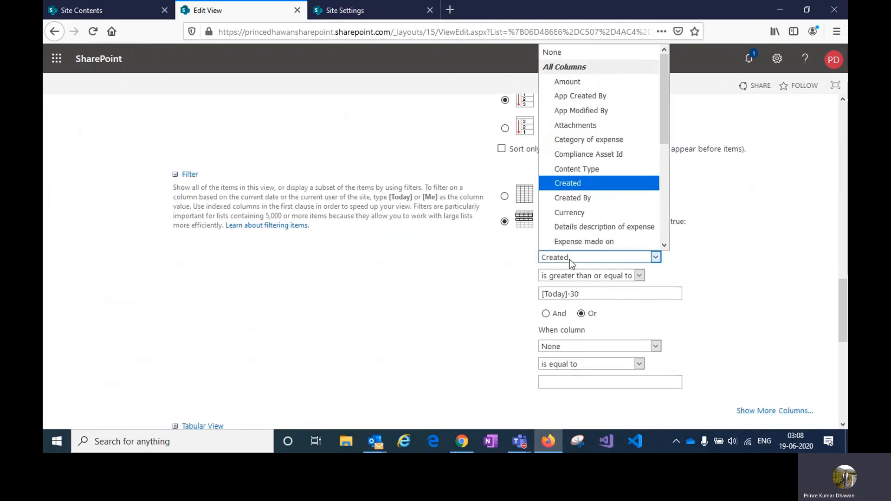
{"action": "left_click", "coordinate": [603, 241]}
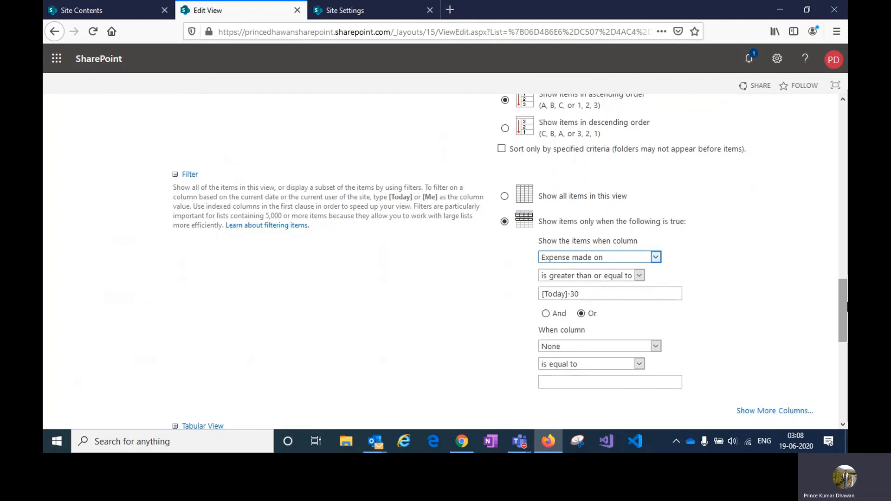
{"action": "scroll", "coordinate": [725, 360], "scroll_direction": "down", "scroll_amount": 7}
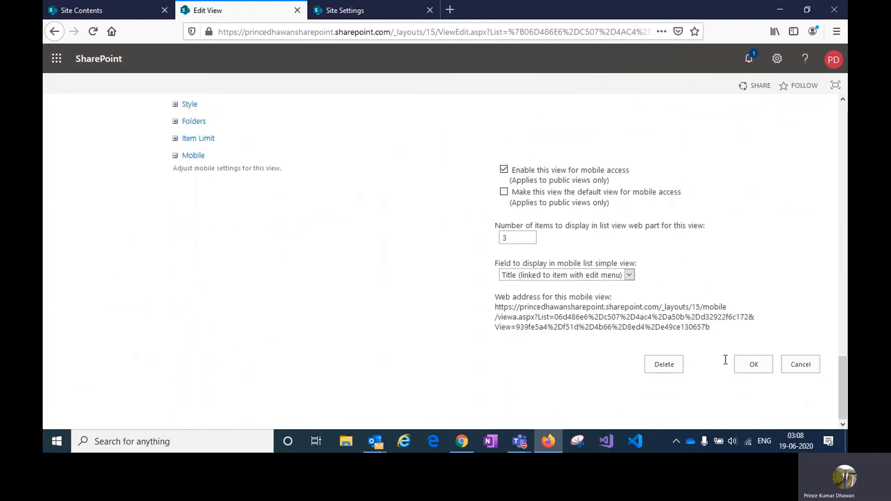
{"action": "left_click", "coordinate": [753, 364]}
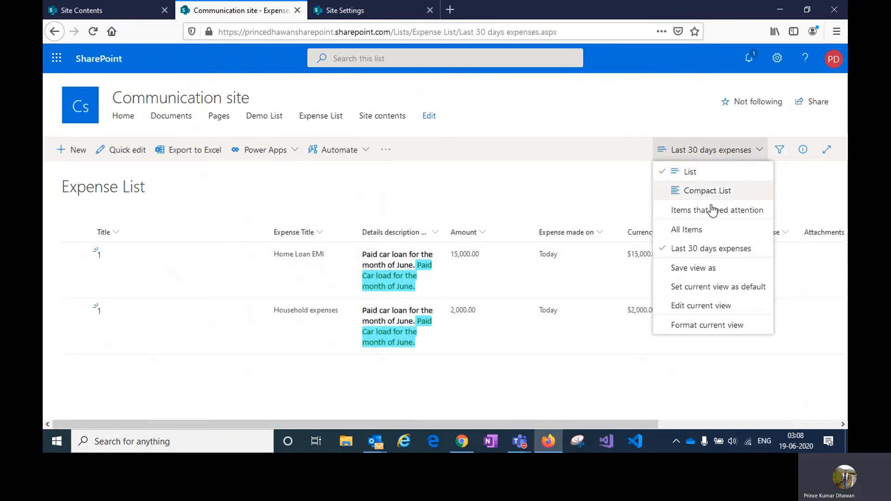
Step: Compare the All Items view with the Last 30 days expenses view, ending on Last 30 days expenses
{"action": "left_click", "coordinate": [689, 231]}
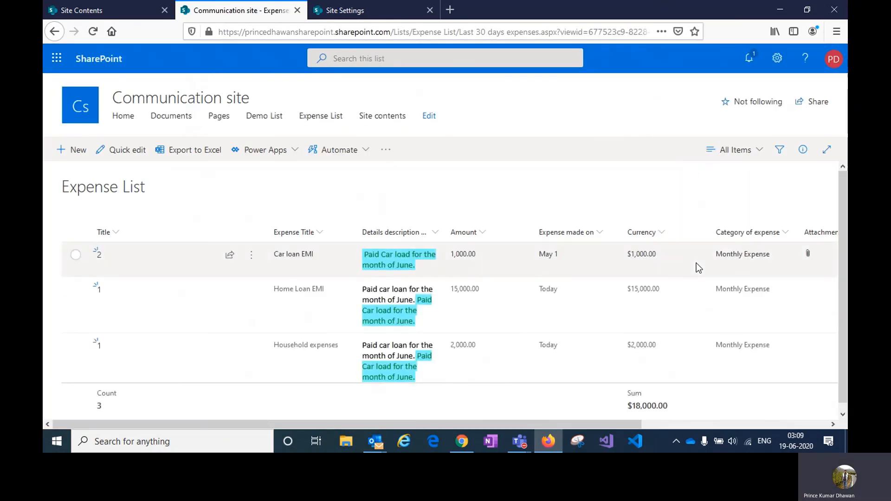
{"action": "left_click", "coordinate": [761, 152]}
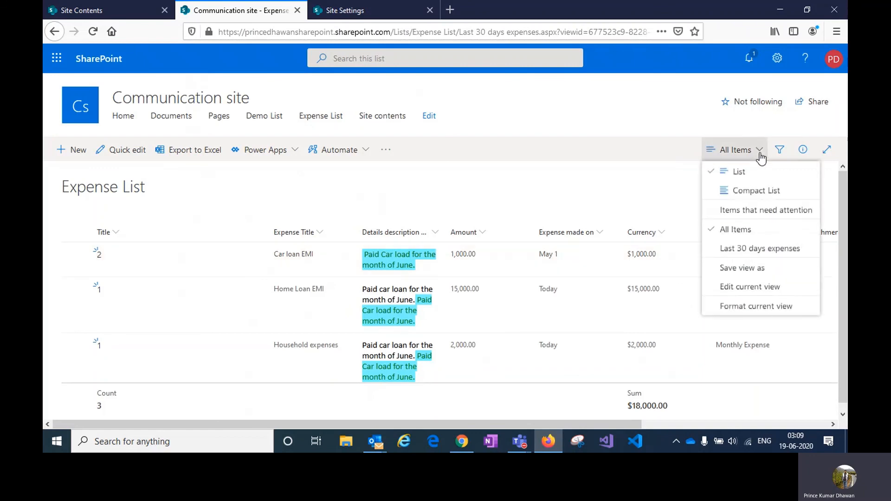
{"action": "left_click", "coordinate": [773, 251]}
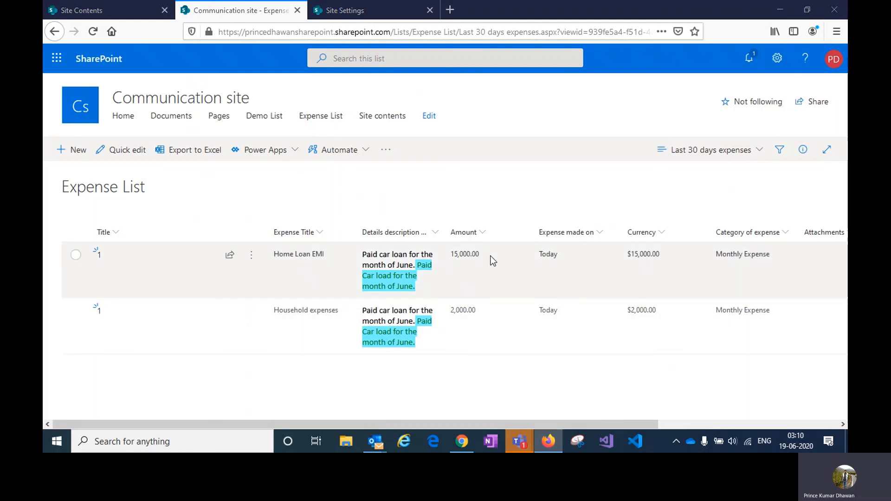
Step: Switch to Microsoft Teams and leave the meeting
{"action": "key", "text": "alt+Tab"}
{"action": "left_click", "coordinate": [600, 342]}
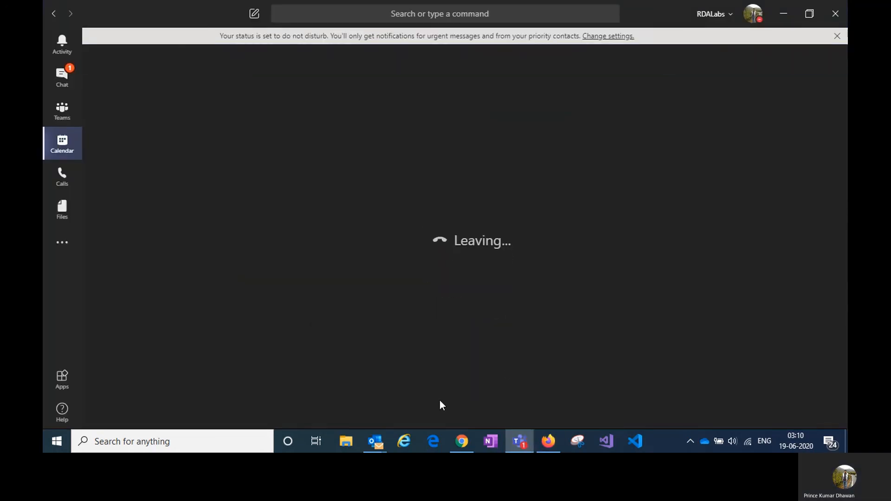